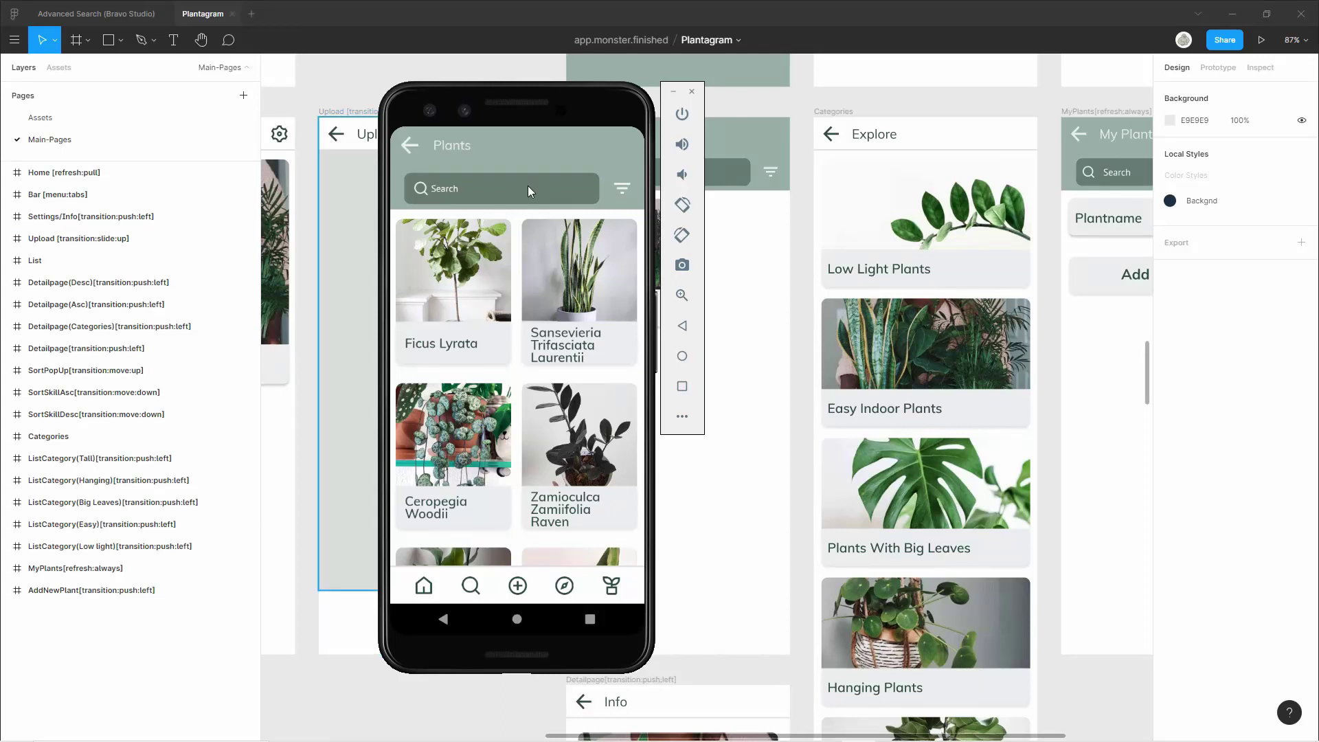
# - Swipe the Plants list and search 'Fi' so only Ficus Lyrata remains
pyautogui.moveTo(520, 397); pyautogui.dragTo(523, 280)
pyautogui.scroll(3, 501, 248)
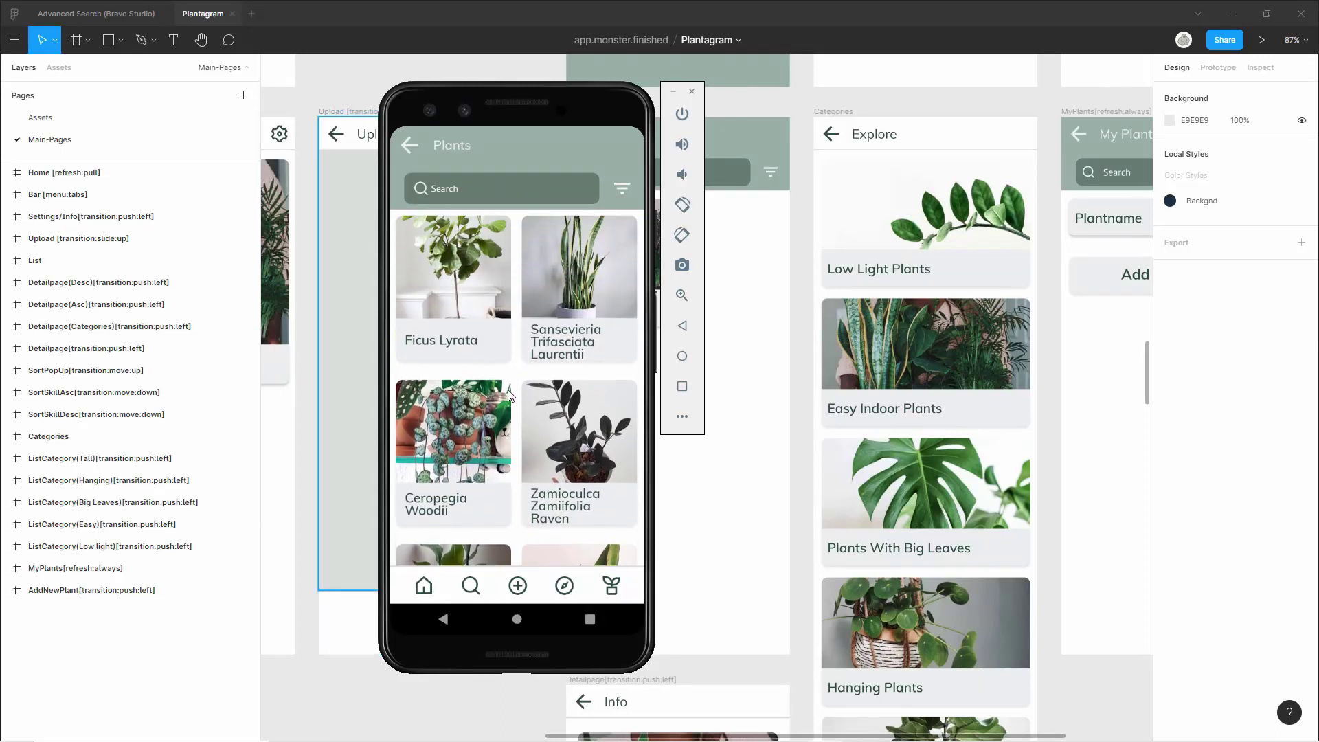
pyautogui.click(483, 192)
pyautogui.write('Fi')
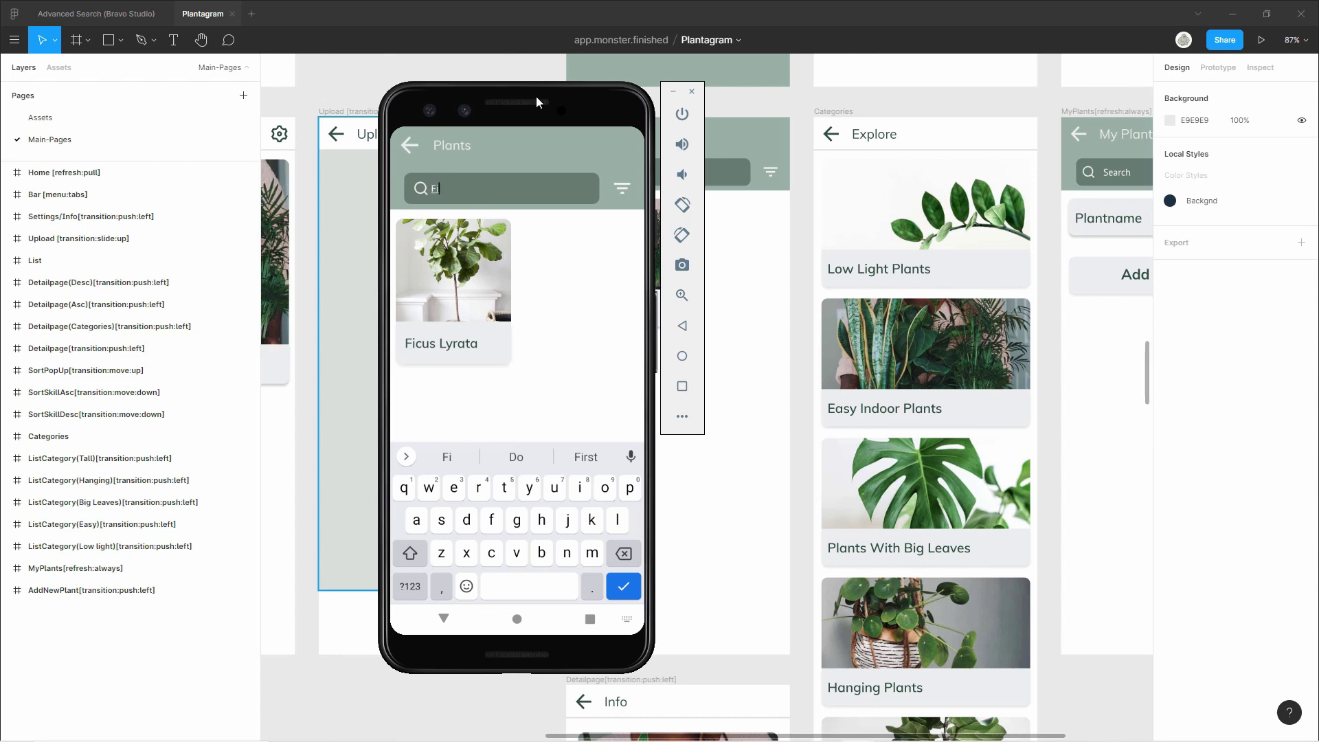
# - Expand the List frame's Searchfield group in Layers, then switch to the Advanced Search file
pyautogui.click(658, 177)
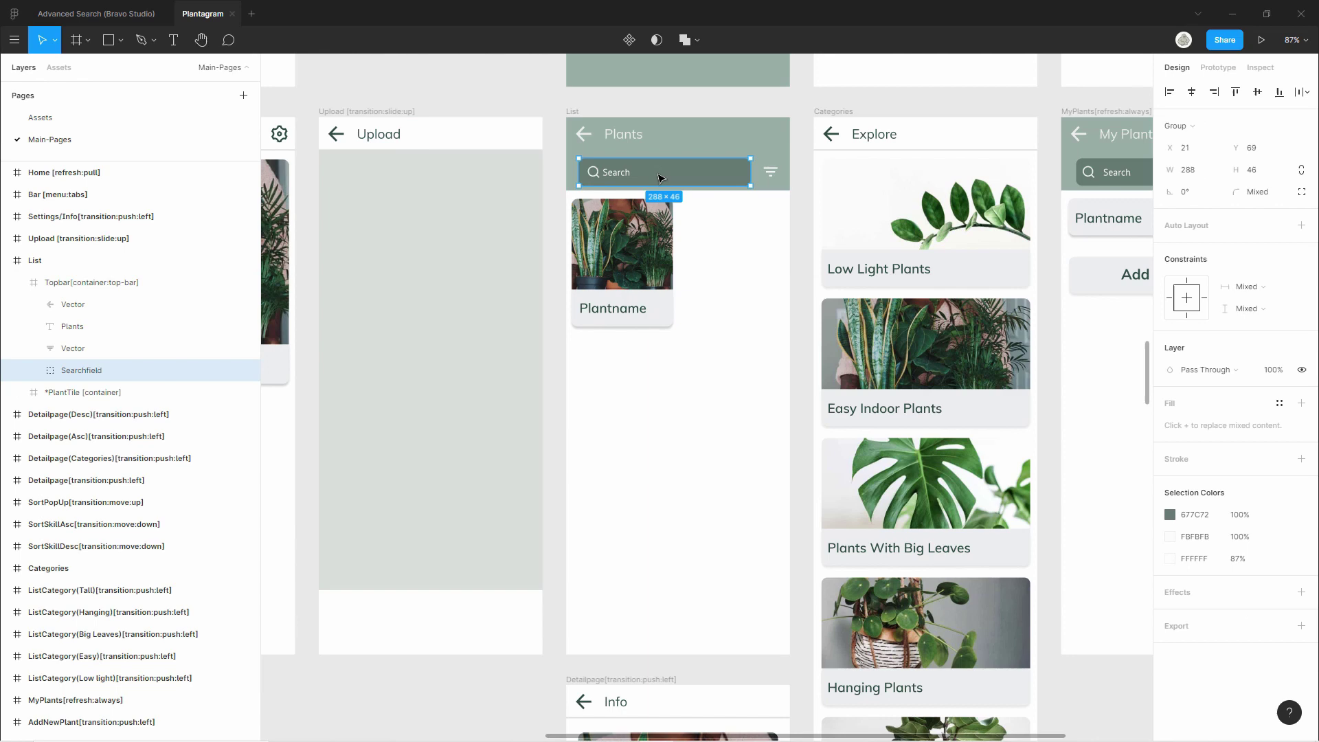
pyautogui.click(33, 370)
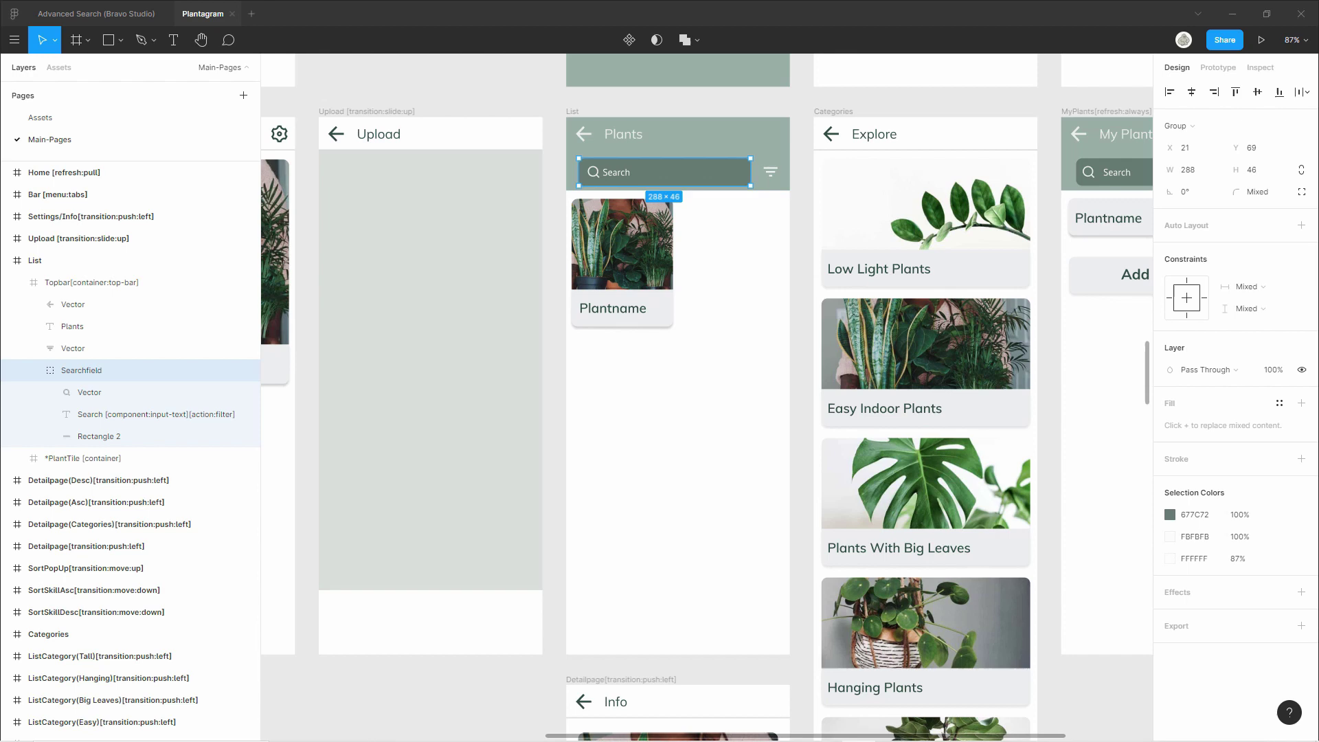
pyautogui.hotkey('ctrl', 'w')
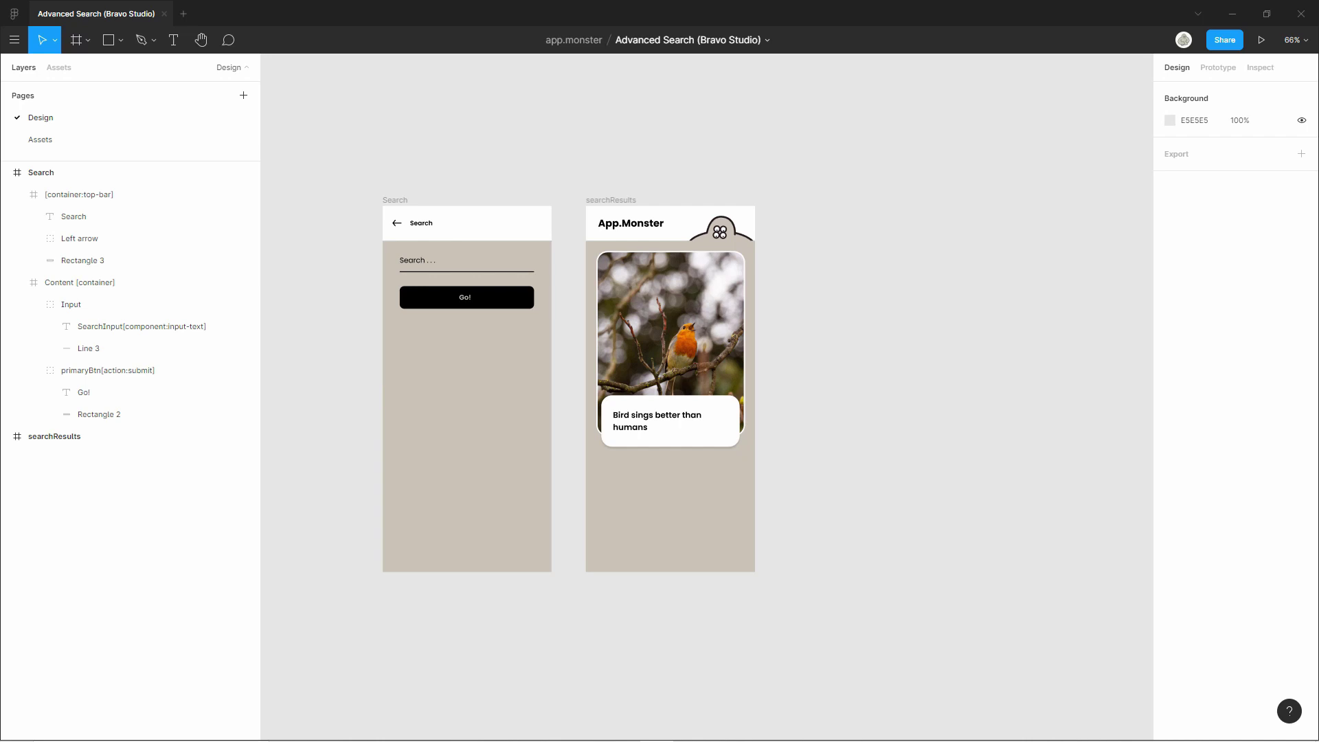
# - Zoom into the Search frame and select its Input group to expose SearchInput
pyautogui.scroll(3, 464, 364)
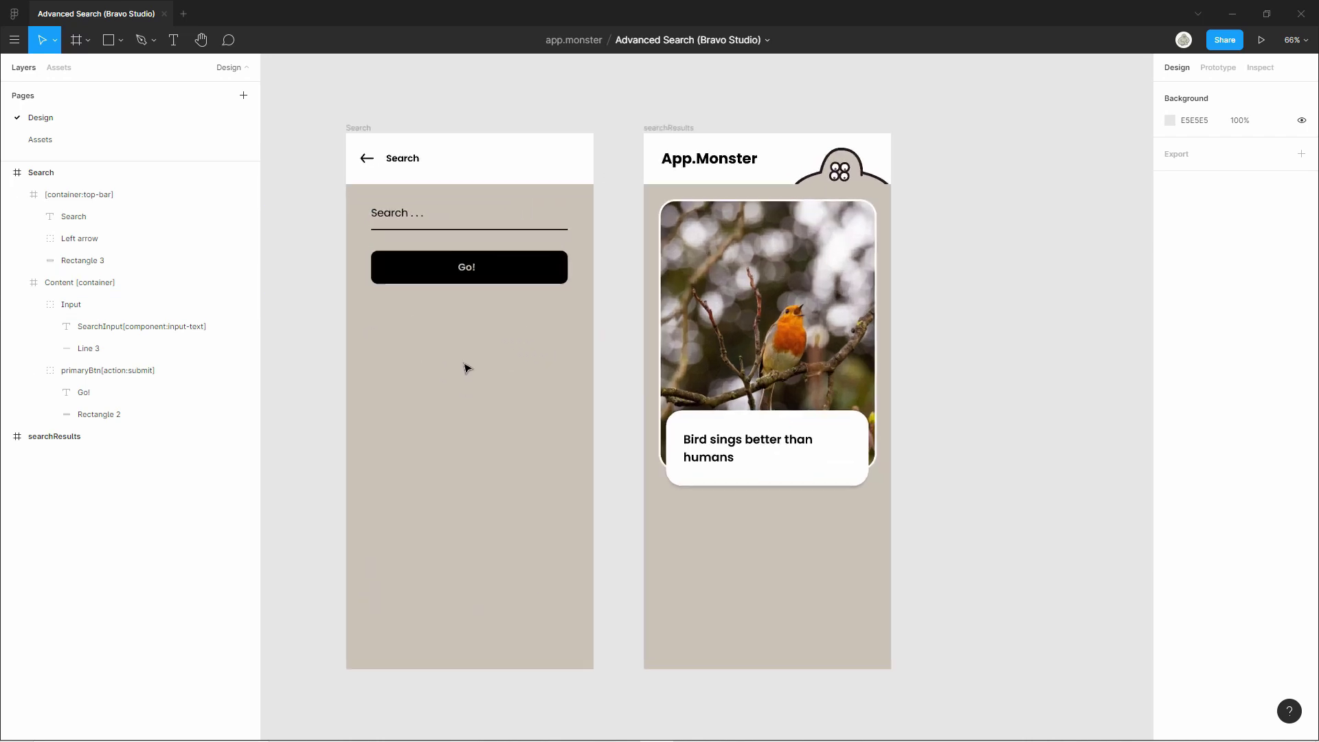
pyautogui.hscroll(-3, 463, 364)
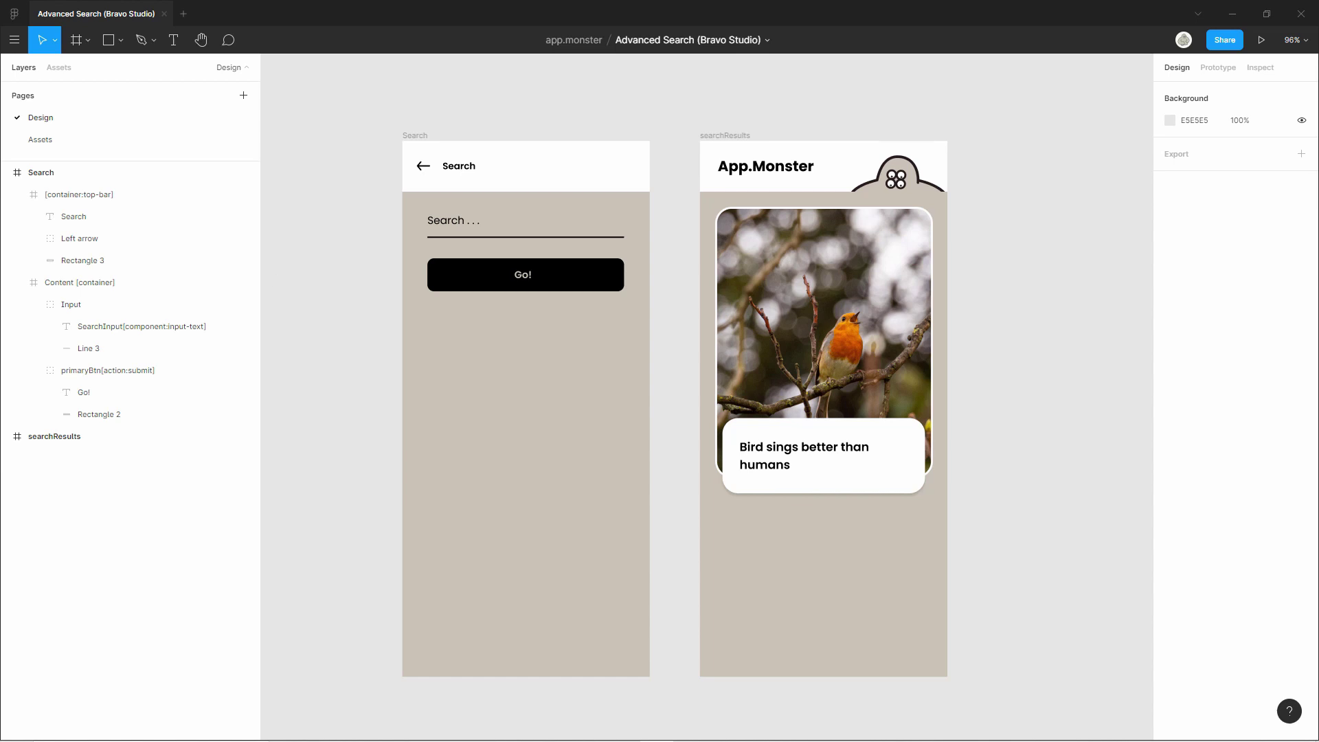
pyautogui.scroll(5, 412, 207)
pyautogui.click(511, 296)
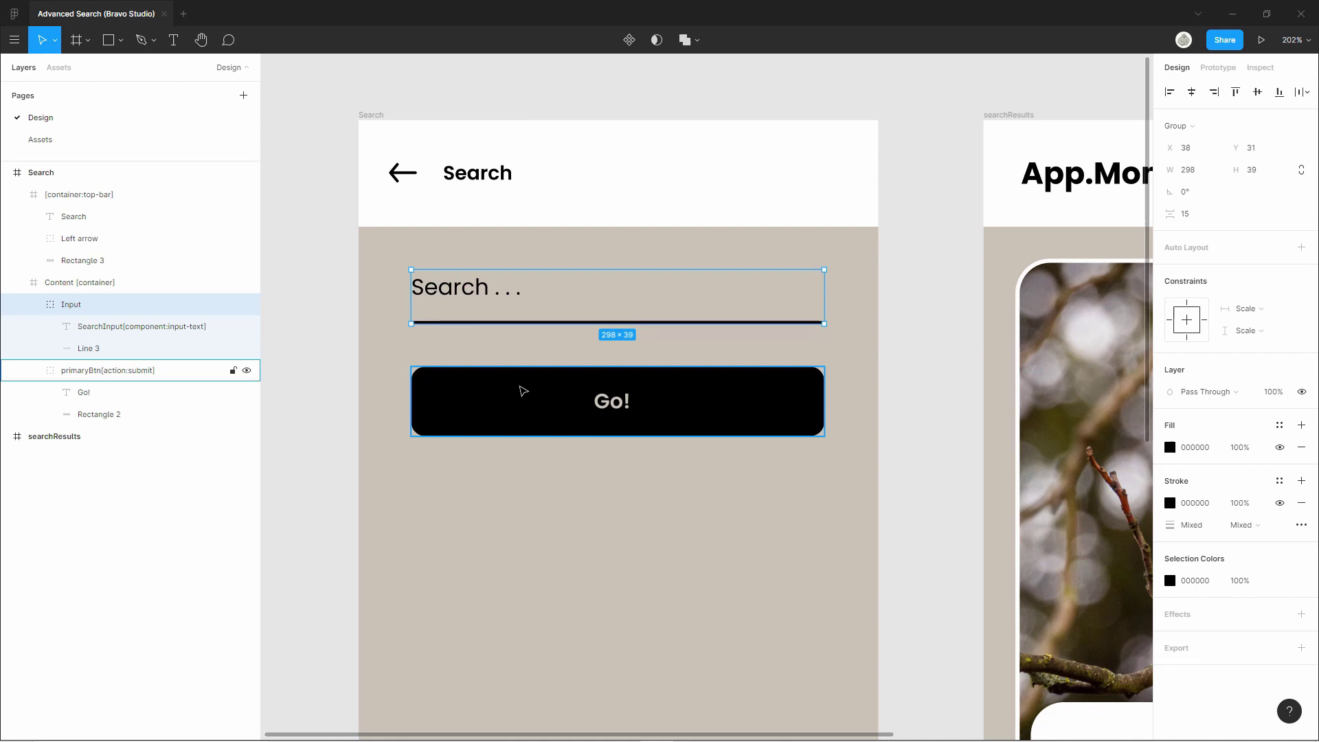
# - Select the Go! button, then drill into the searchResults card down to its title text
pyautogui.click(522, 386)
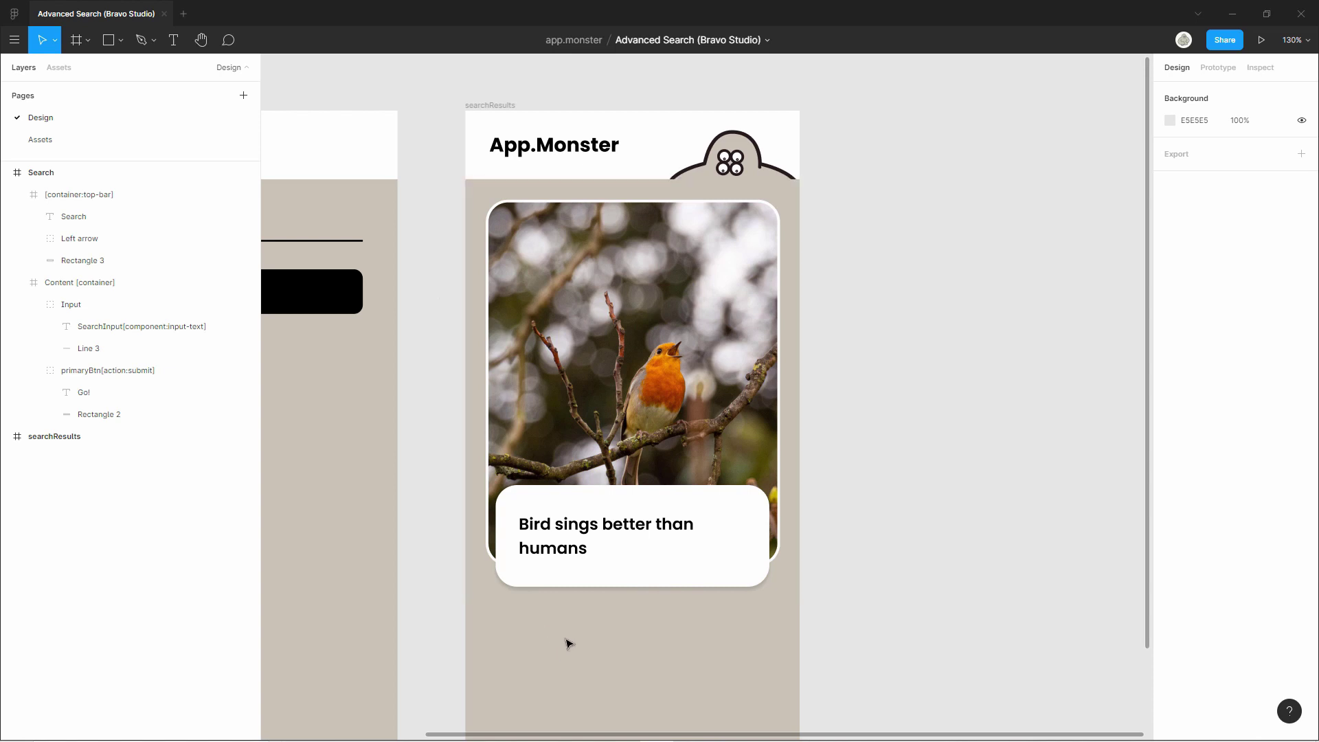
pyautogui.moveTo(516, 387); pyautogui.dragTo(589, 390)
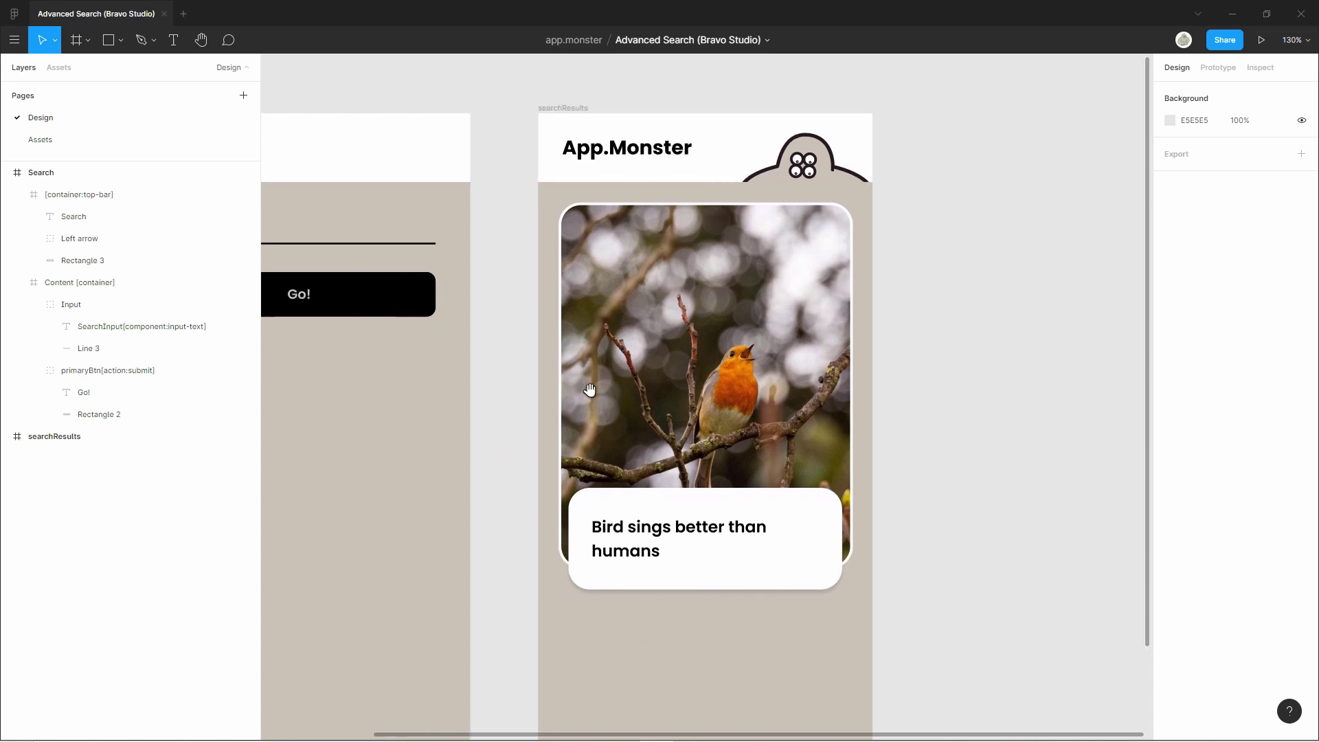
pyautogui.hscroll(-5, 589, 390)
pyautogui.hscroll(4, 719, 409)
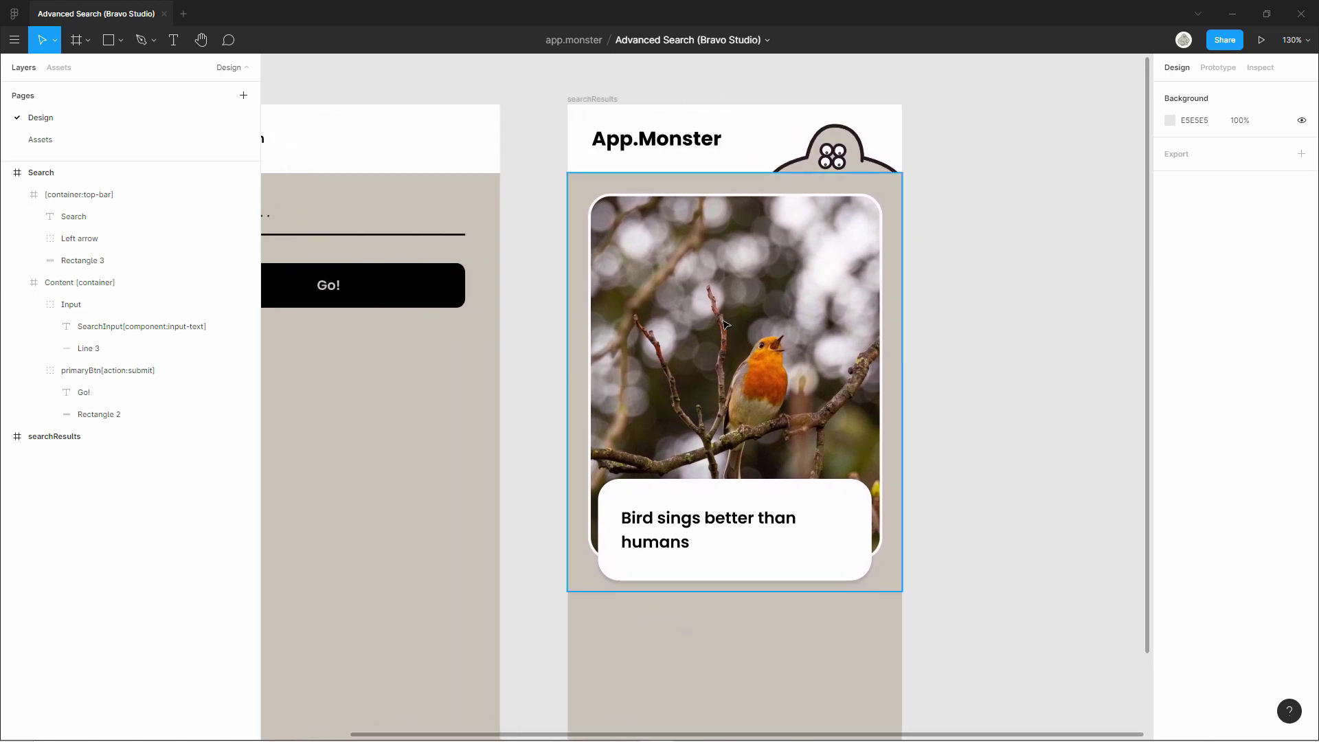
pyautogui.click(731, 346)
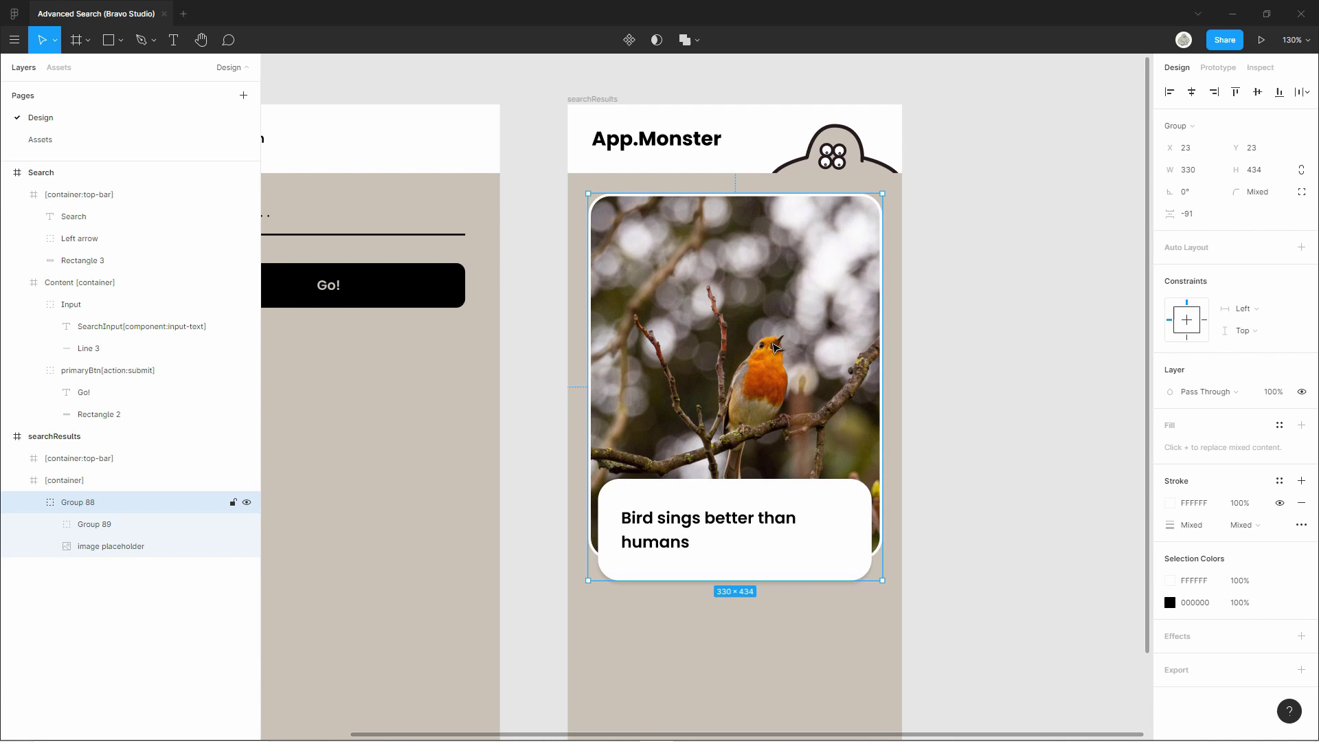
pyautogui.doubleClick(678, 538)
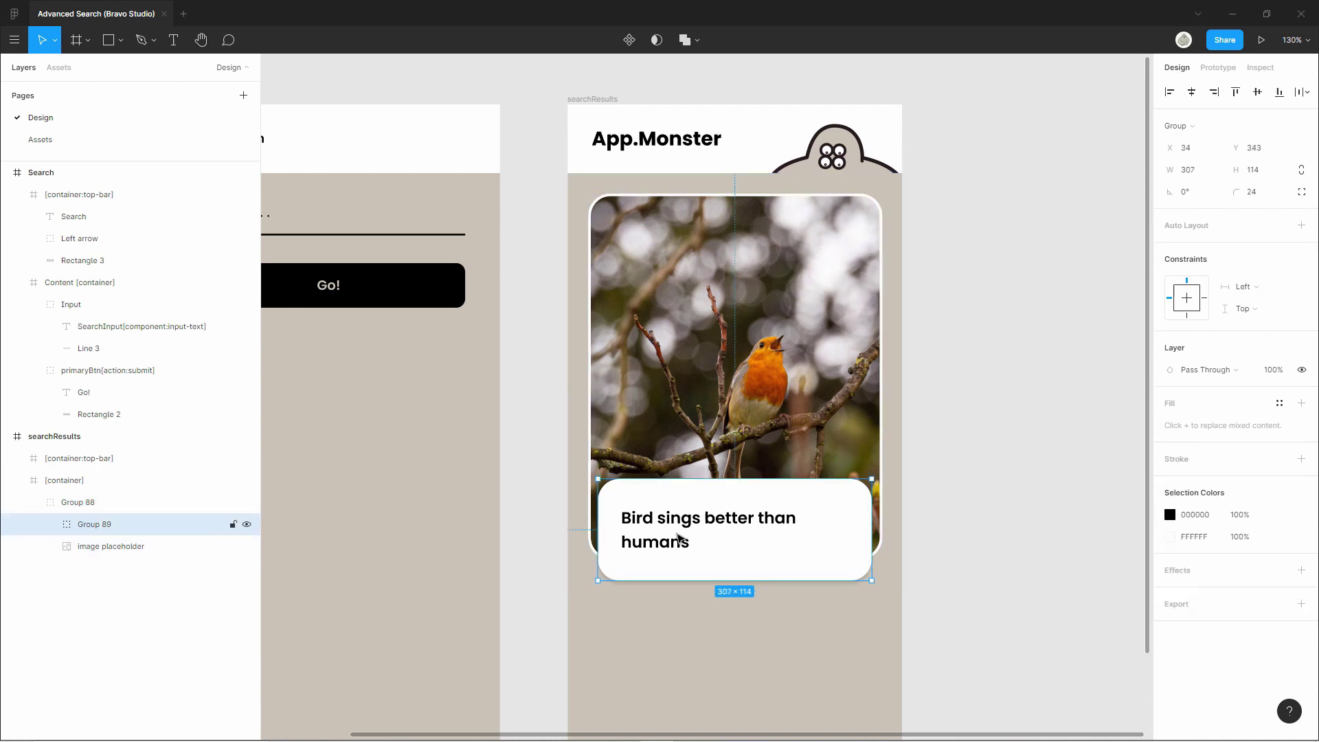
pyautogui.doubleClick(678, 538)
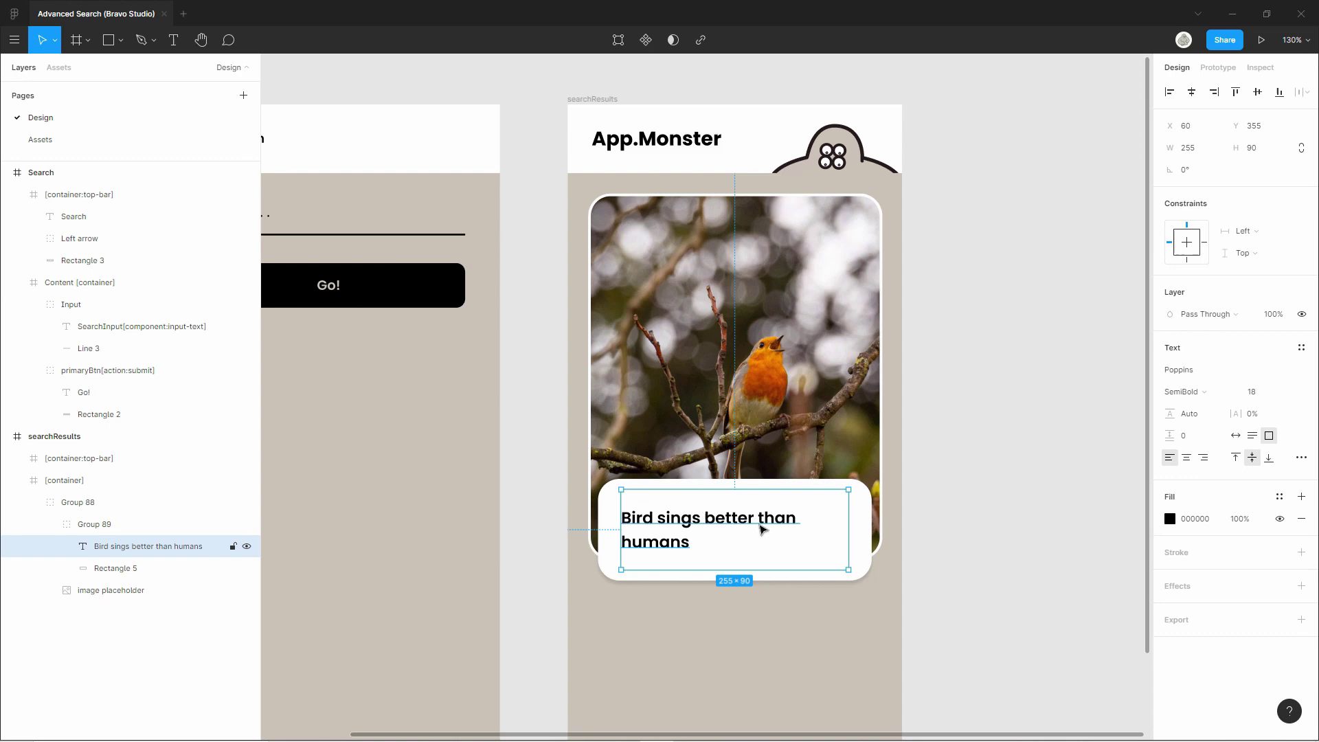
# - In Prototype mode, show the Search top bar's link to the searchResults screen
pyautogui.hotkey('shift', 'e')
pyautogui.hotkey('shift', '1')
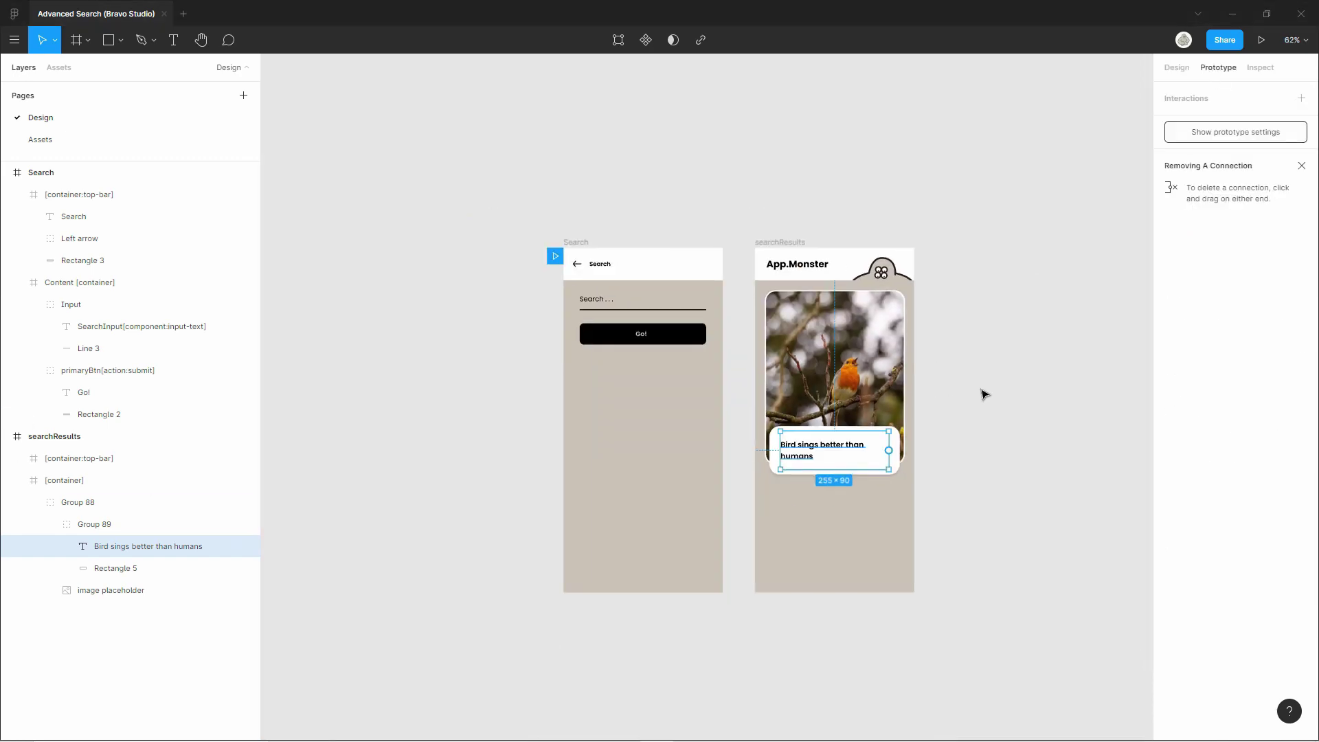
pyautogui.click(983, 393)
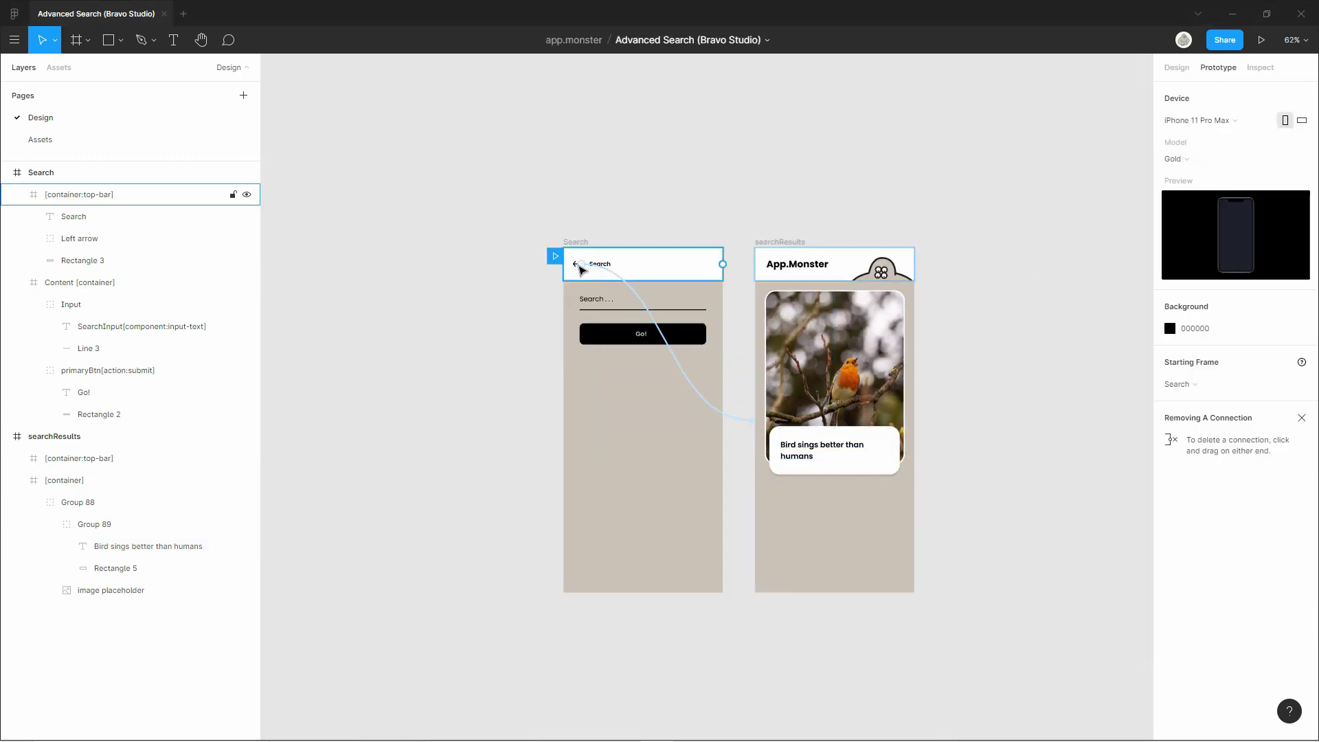
pyautogui.scroll(5, 577, 269)
pyautogui.scroll(2, 577, 269)
pyautogui.scroll(-5, 687, 480)
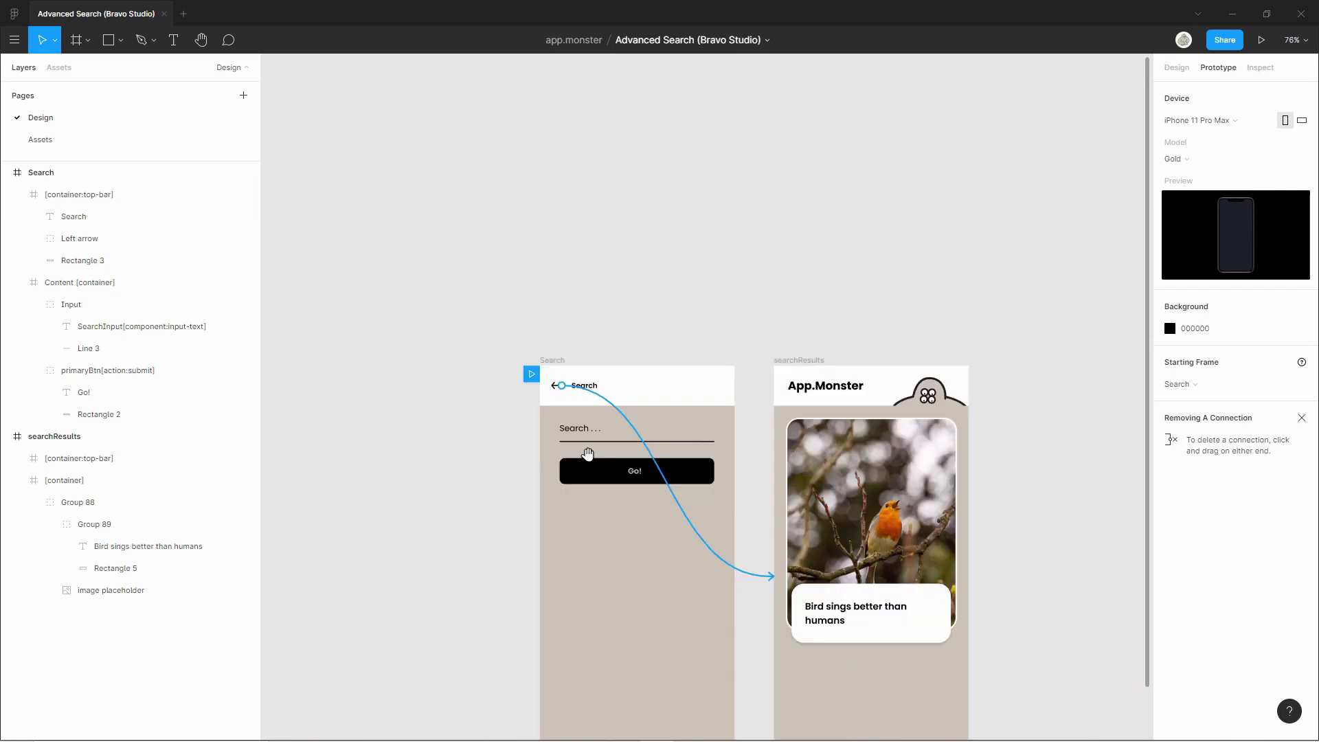
pyautogui.scroll(-3, 687, 433)
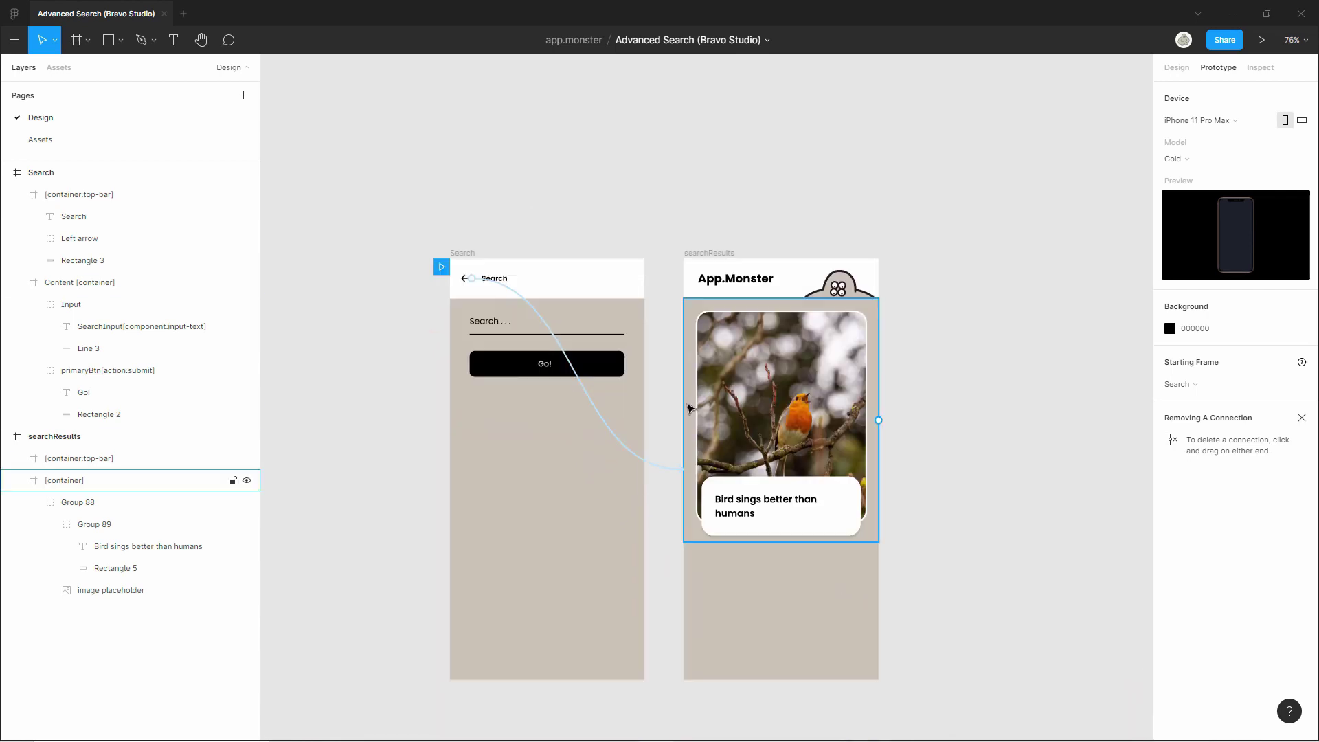
pyautogui.scroll(2, 623, 363)
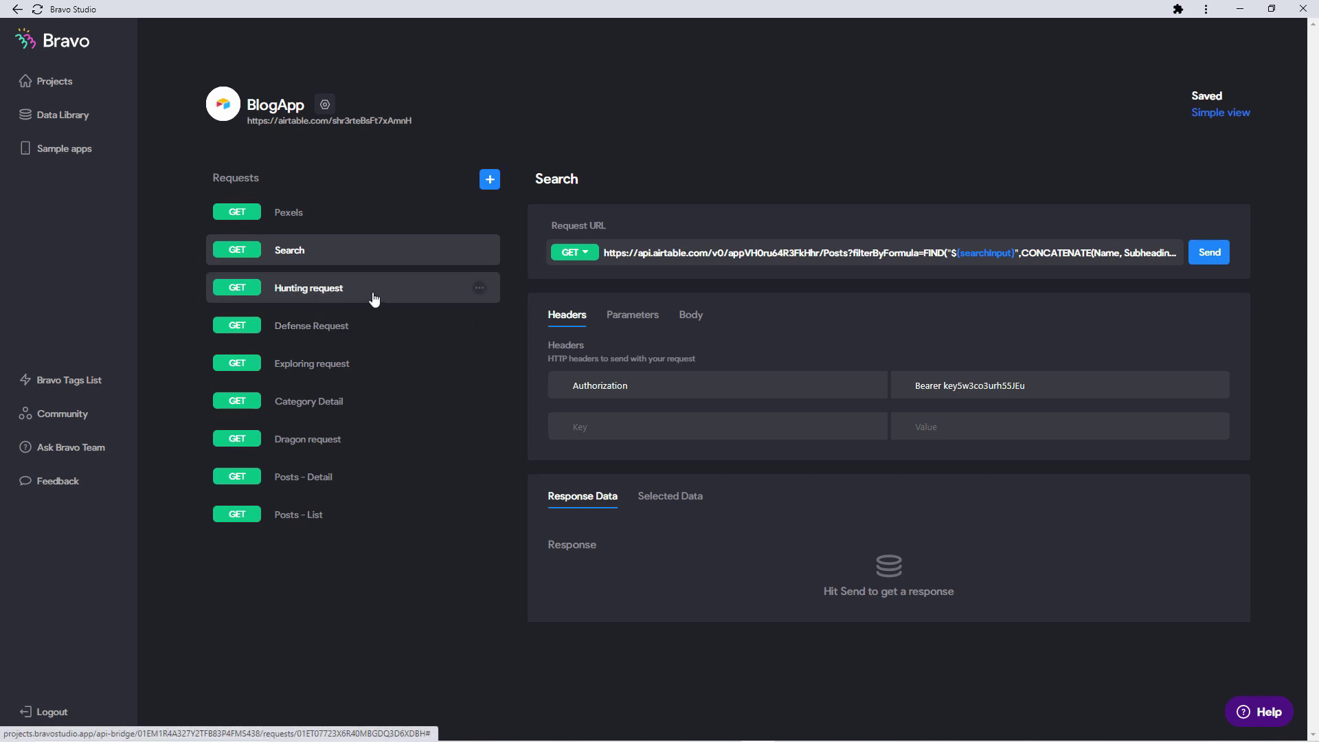
# - View the Hunting request's URL, then return to the Search request's FIND filter URL
pyautogui.click(405, 297)
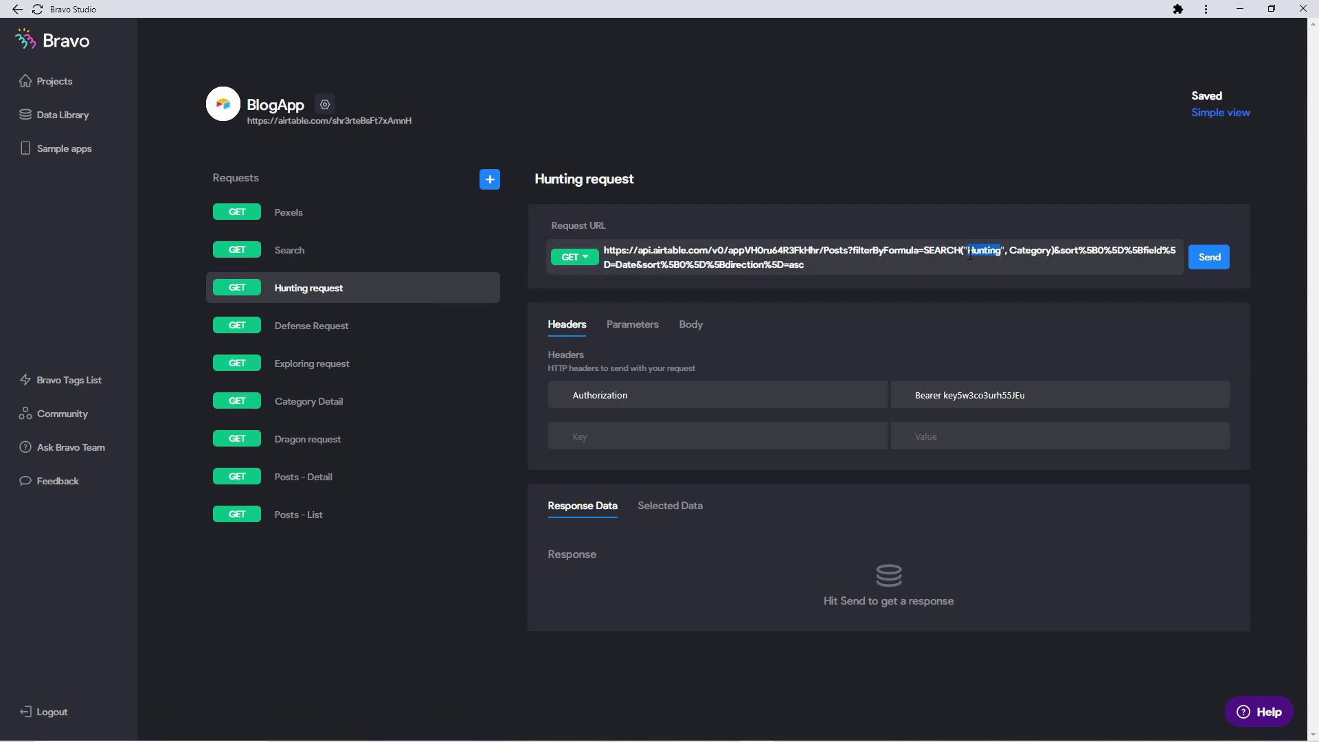
pyautogui.click(395, 255)
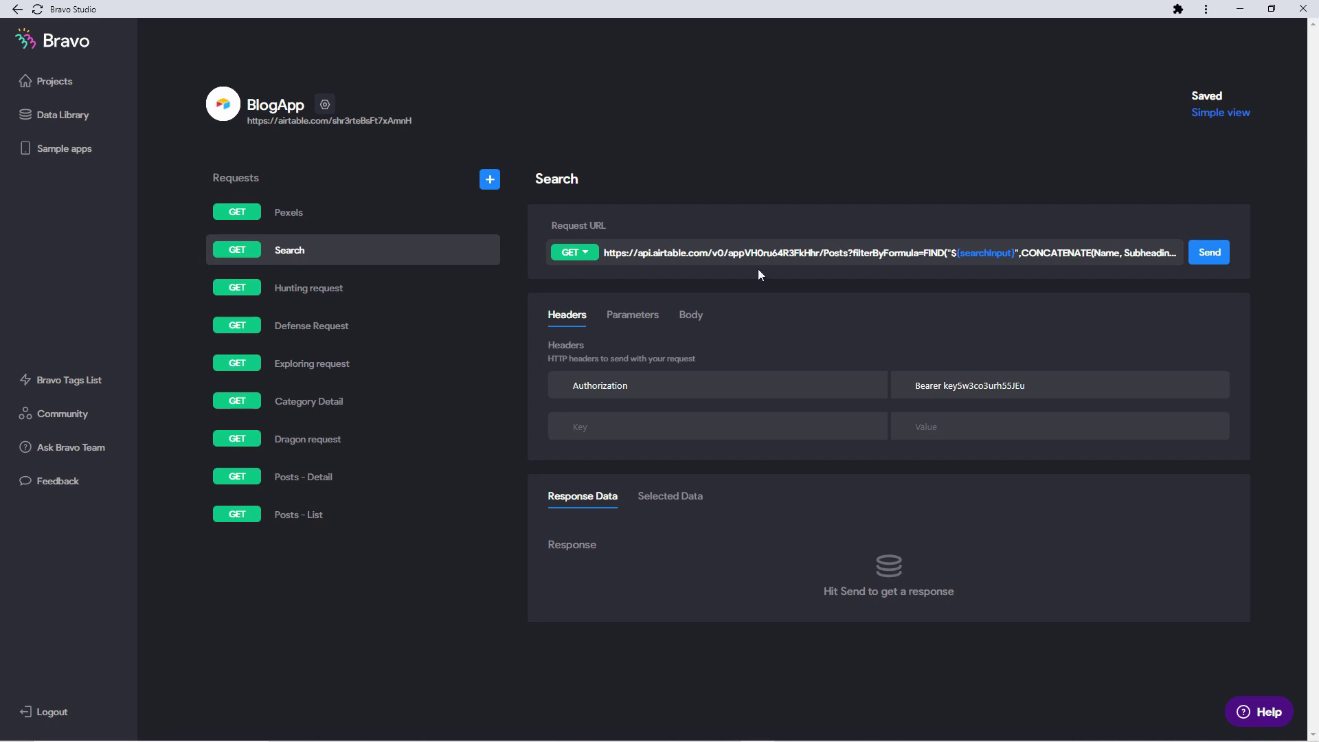
# - Switch over to the Airtable BlogApp Posts grid view
pyautogui.hotkey('alt', 'Tab')
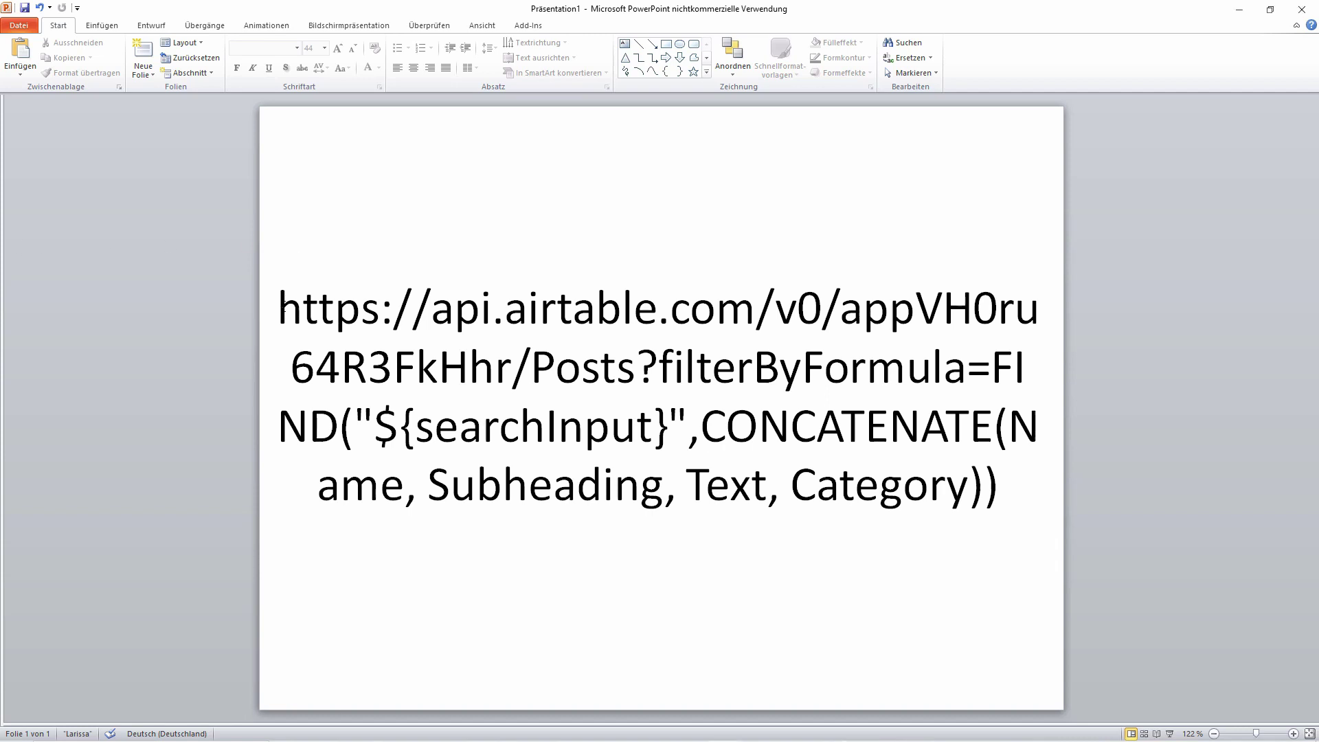
pyautogui.moveTo(283, 309); pyautogui.dragTo(833, 304)
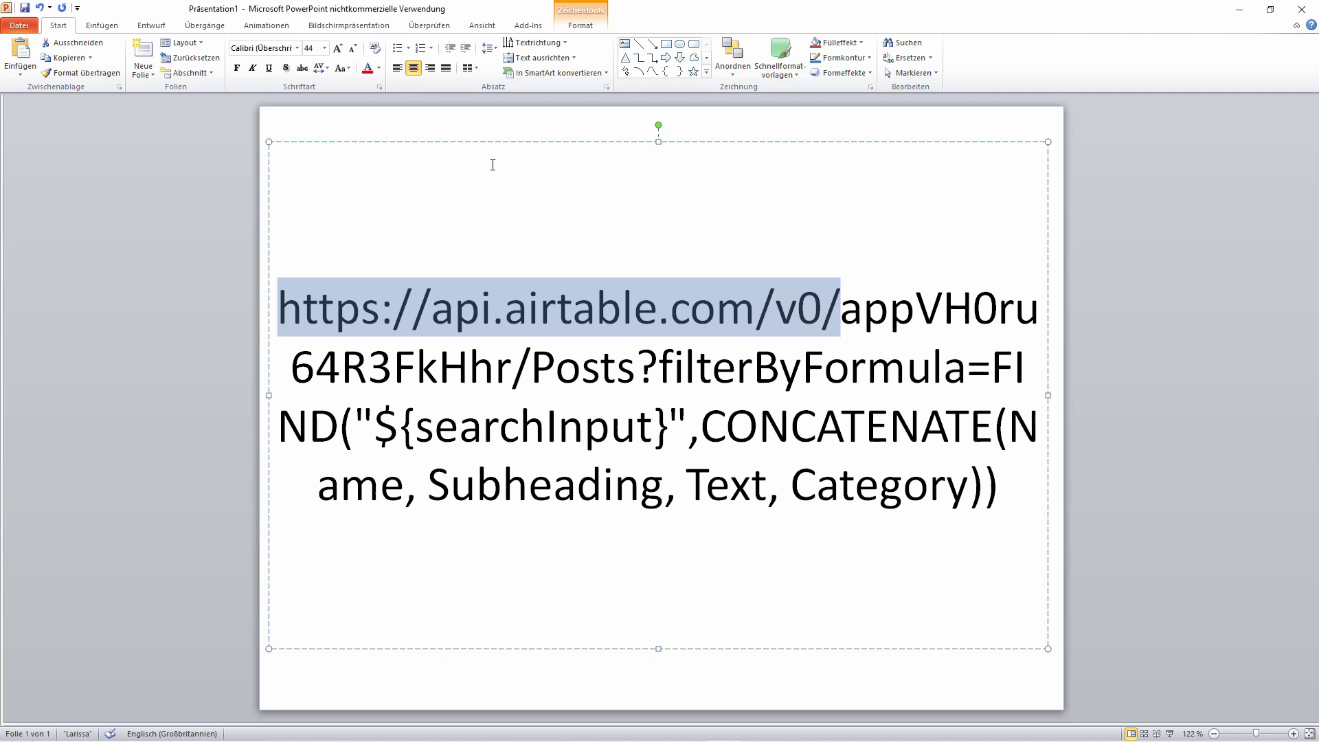
pyautogui.click(369, 72)
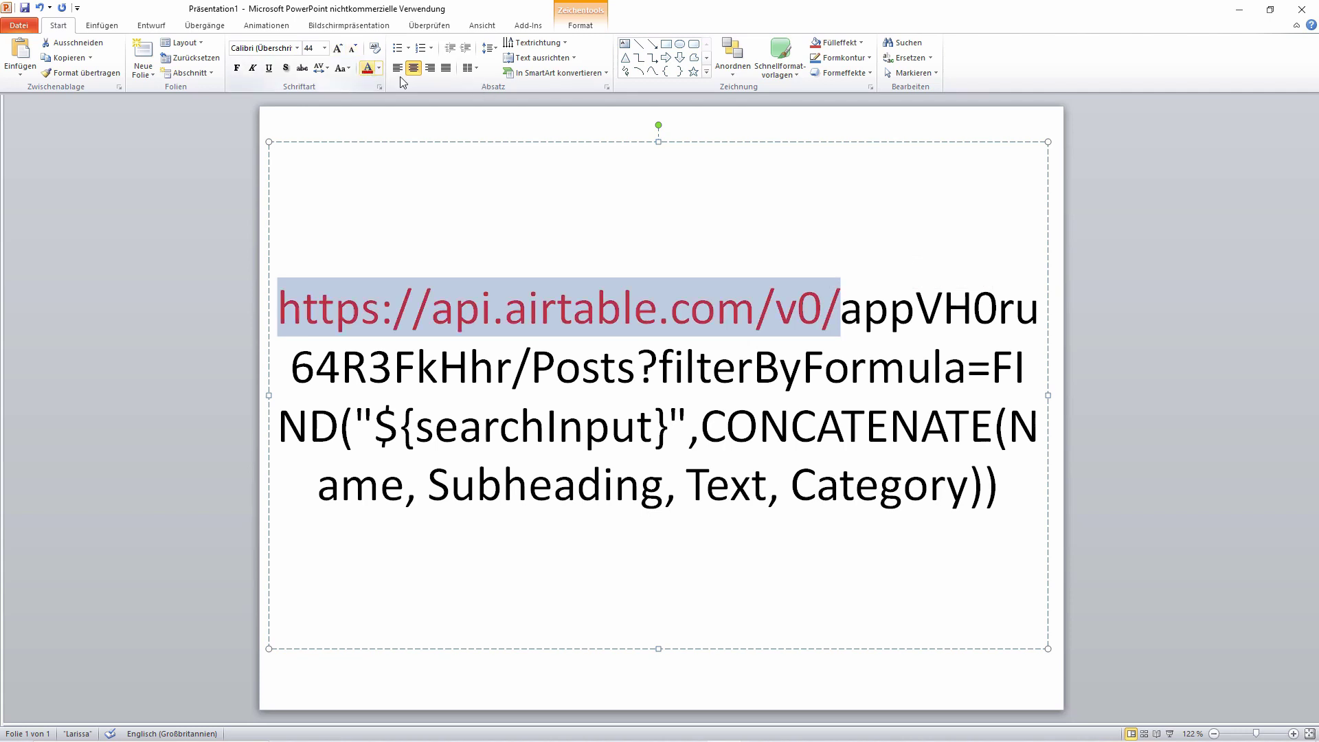
pyautogui.click(843, 313)
pyautogui.press('Return')
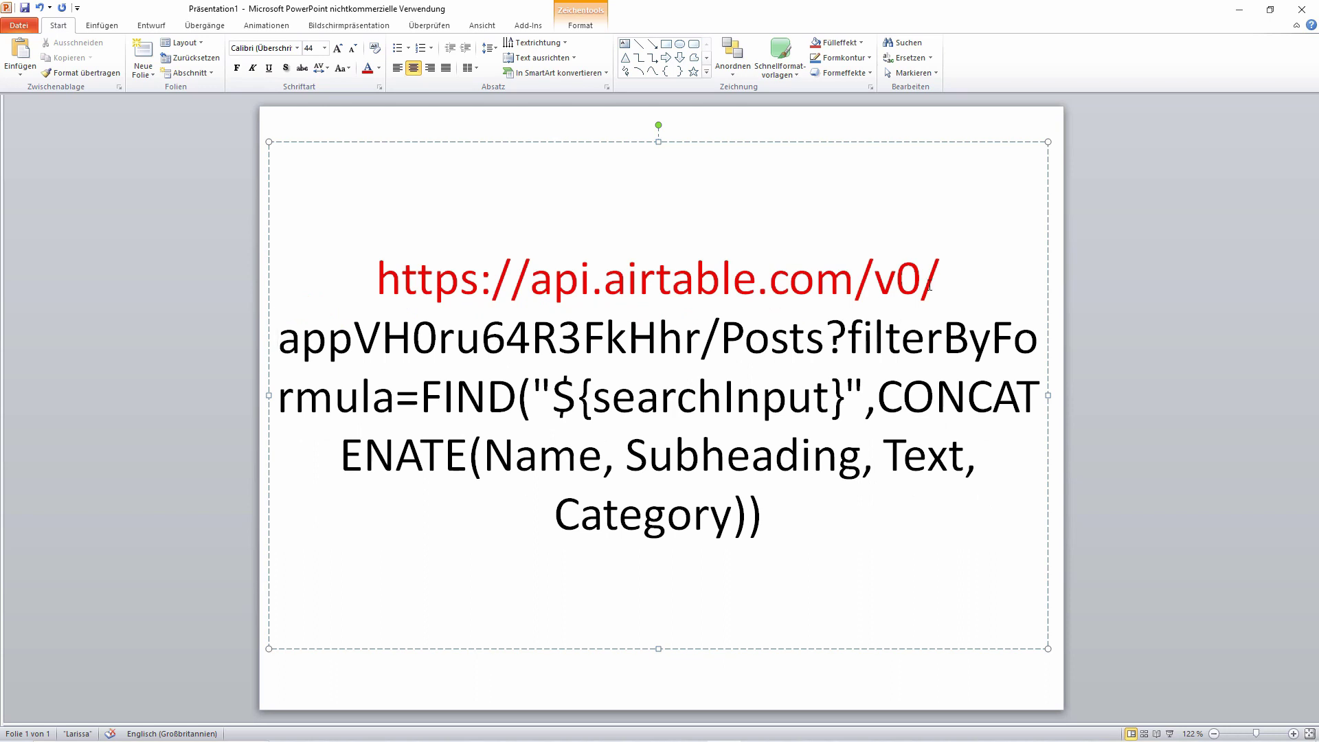
pyautogui.click(929, 285)
pyautogui.moveTo(929, 285); pyautogui.dragTo(378, 281)
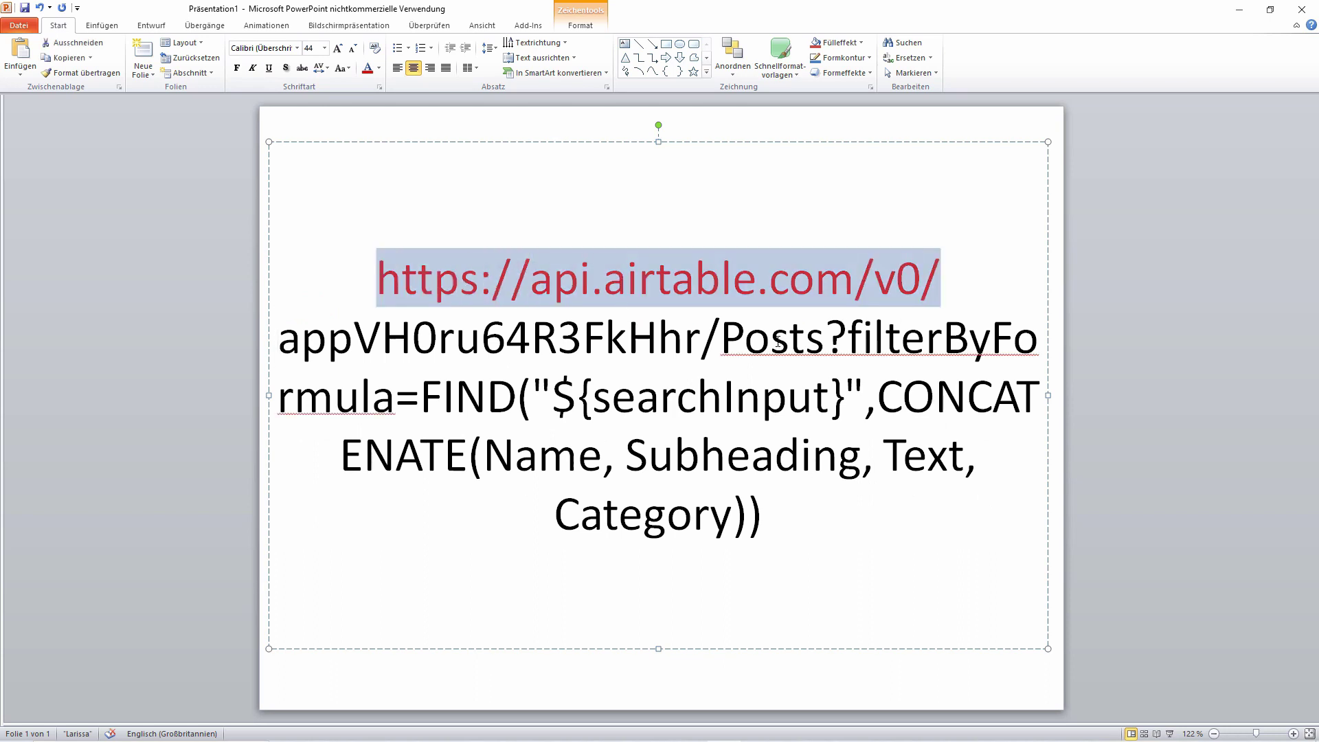
# - Colour the base ID olive green and move Posts onto a new line
pyautogui.moveTo(721, 336); pyautogui.dragTo(292, 337)
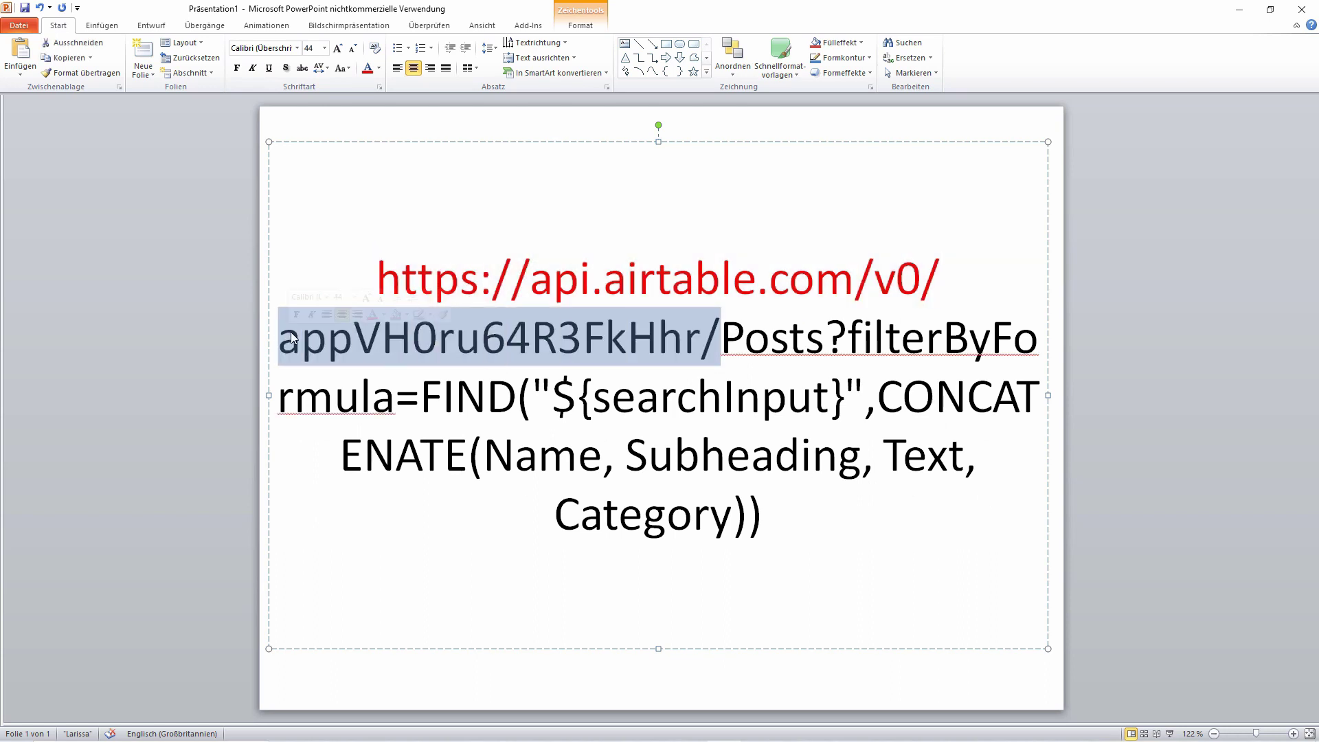
pyautogui.click(380, 69)
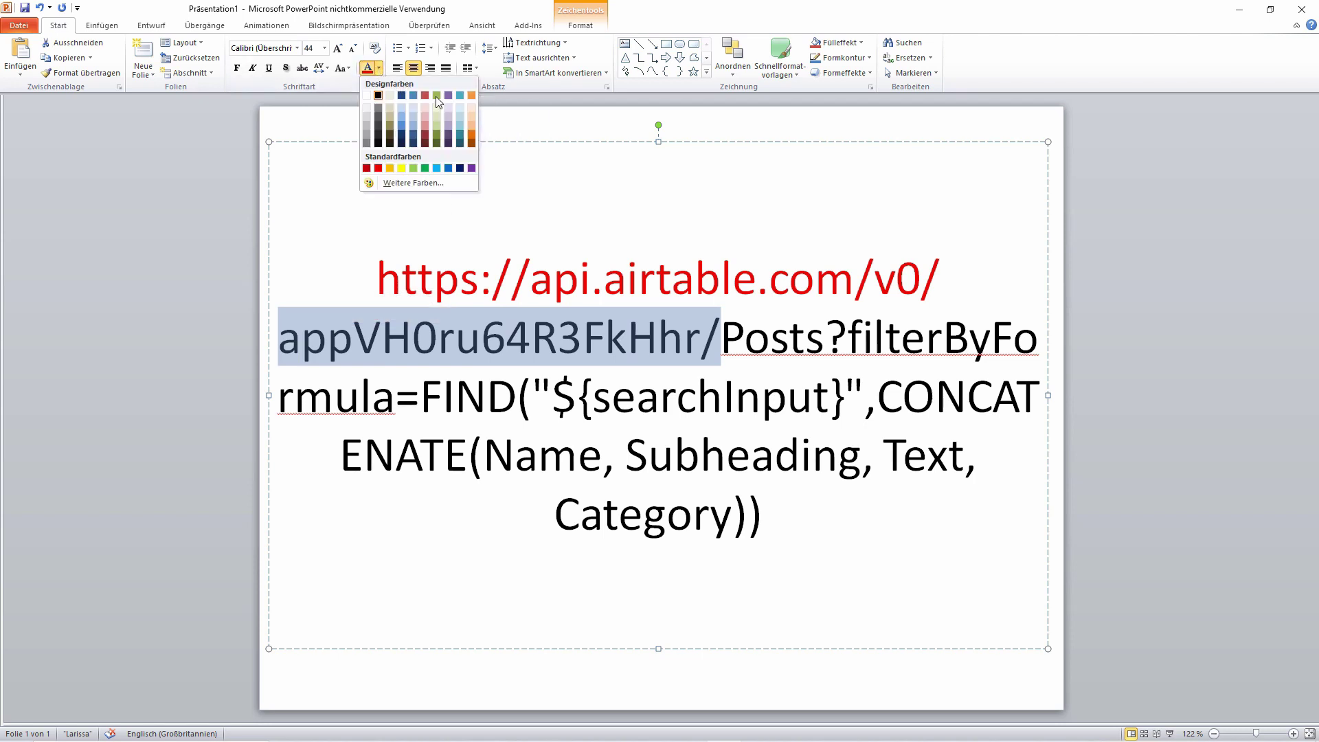
pyautogui.click(436, 134)
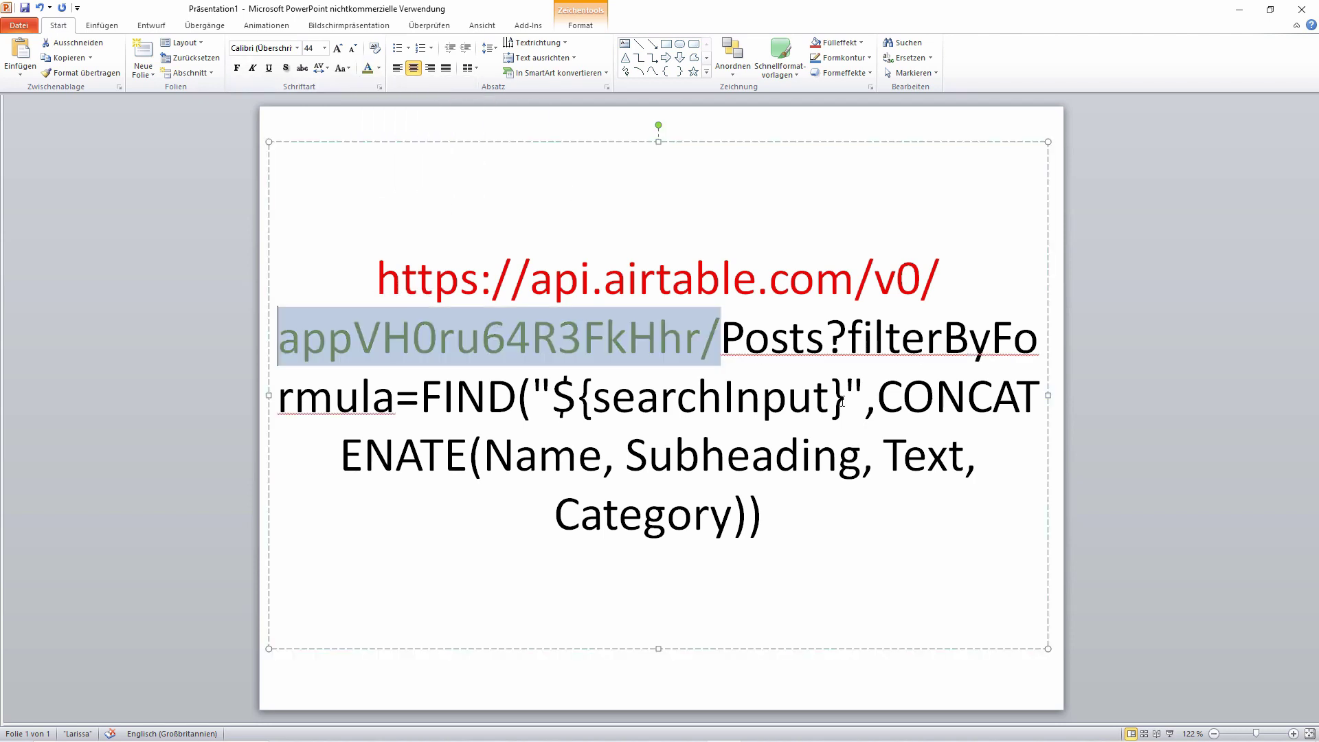
pyautogui.click(720, 337)
pyautogui.press('Return')
pyautogui.press('Left')
pyautogui.press('Left')
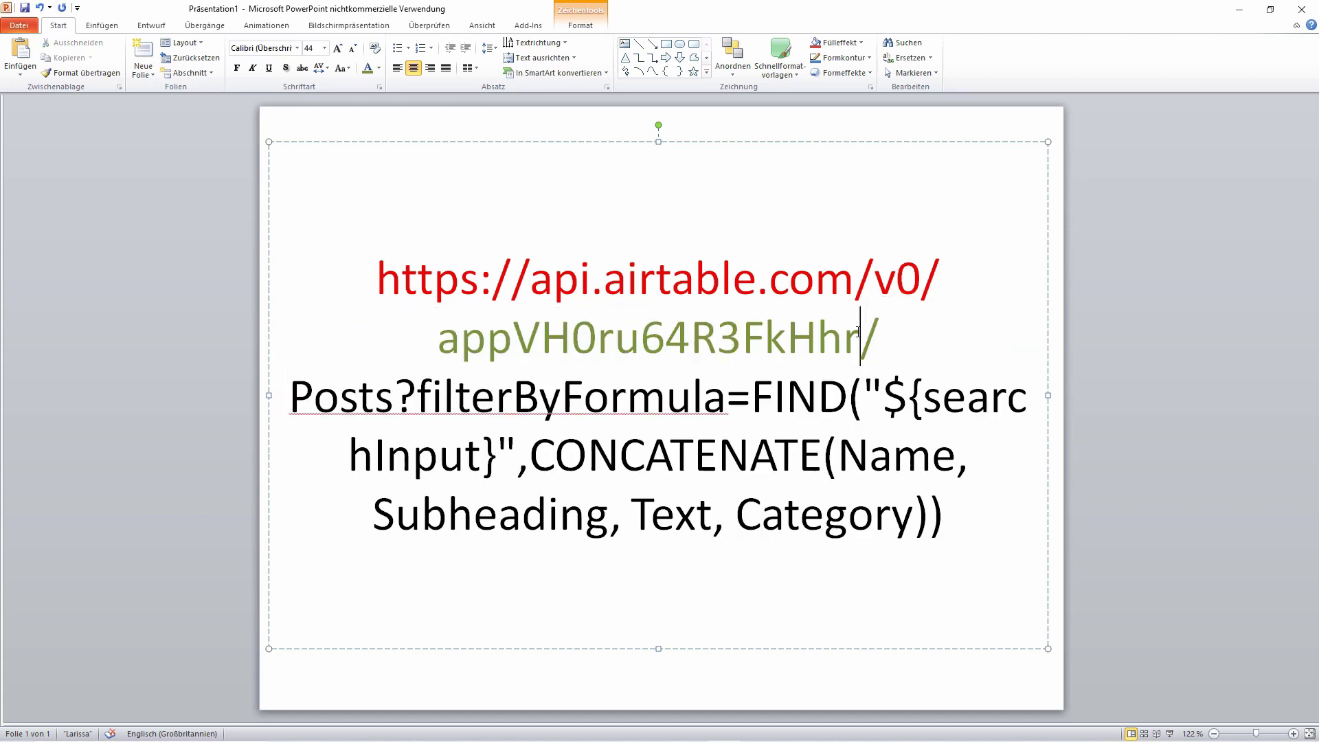
pyautogui.hotkey('shift', 'Left')
pyautogui.hotkey('shift', 'Left')
pyautogui.hotkey('shift', 'Left')
pyautogui.moveTo(698, 329); pyautogui.dragTo(443, 340)
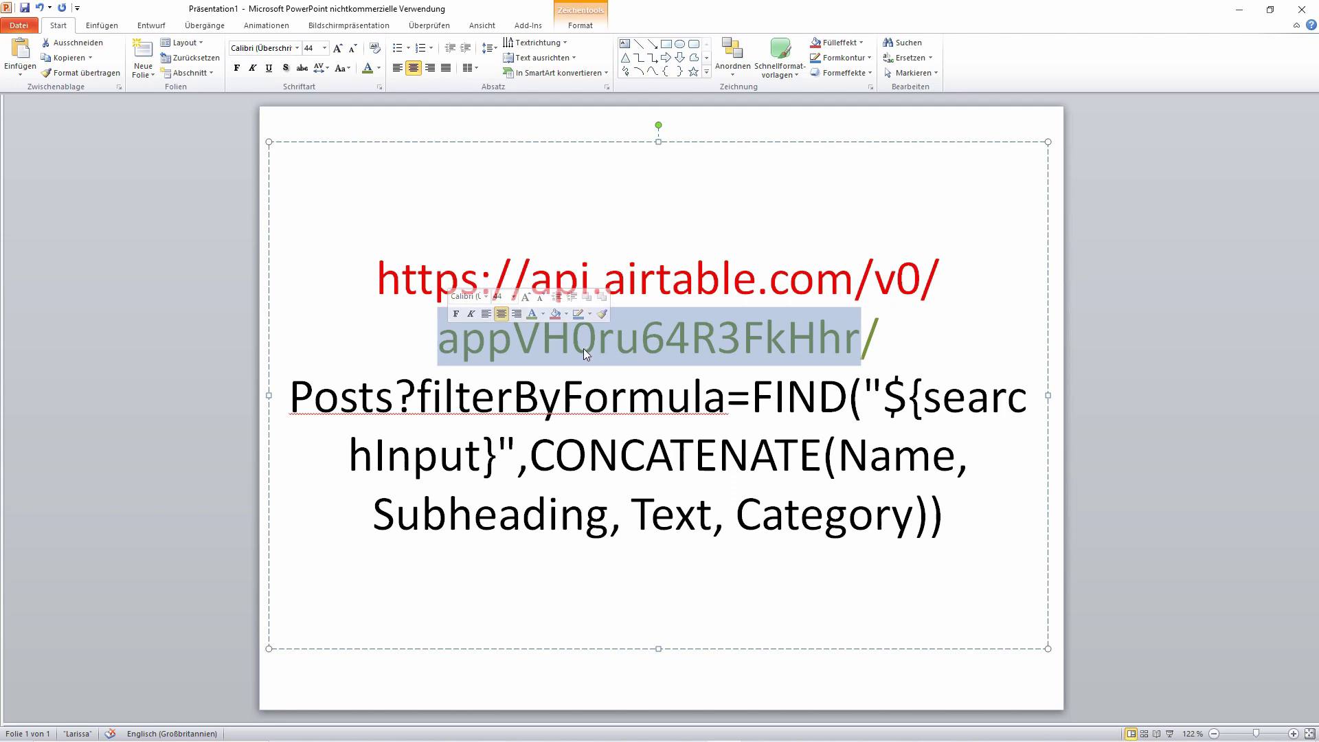
pyautogui.click(866, 347)
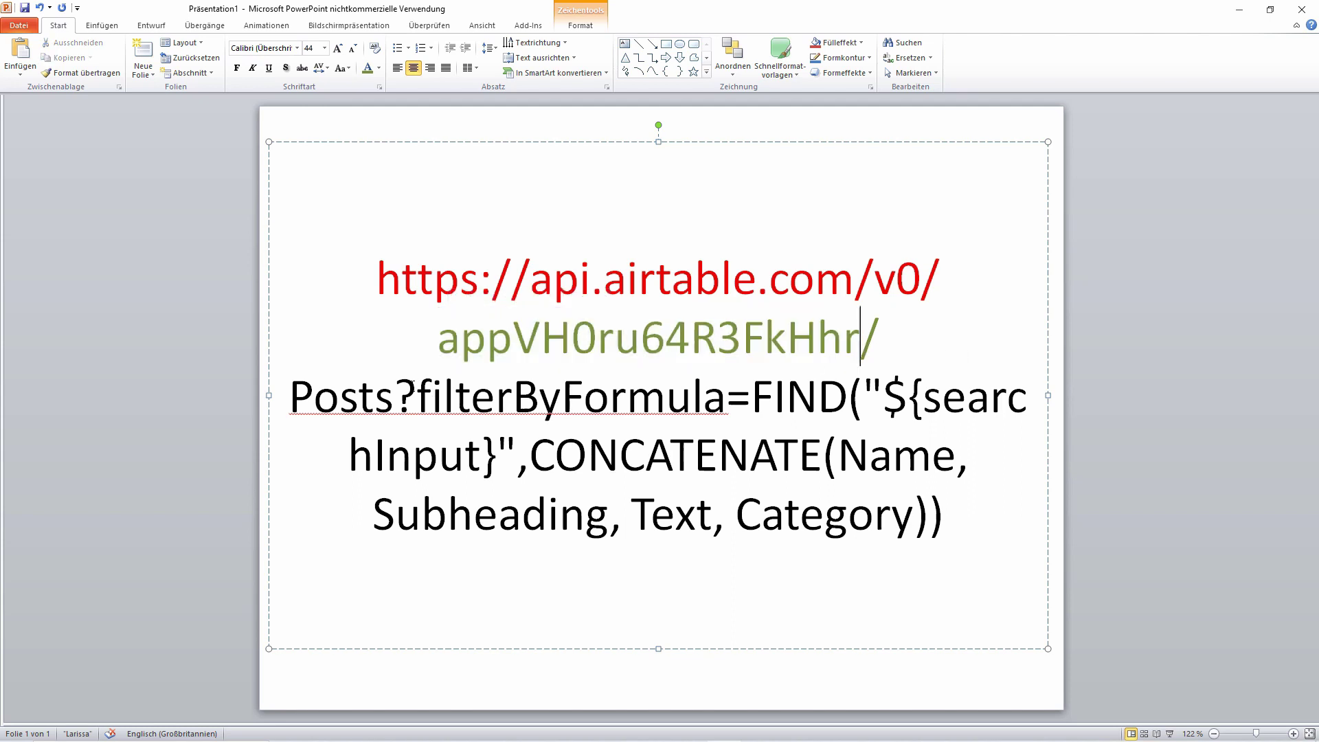
# - Colour Posts dark blue and break the query after it onto its own line
pyautogui.moveTo(395, 397); pyautogui.dragTo(290, 397)
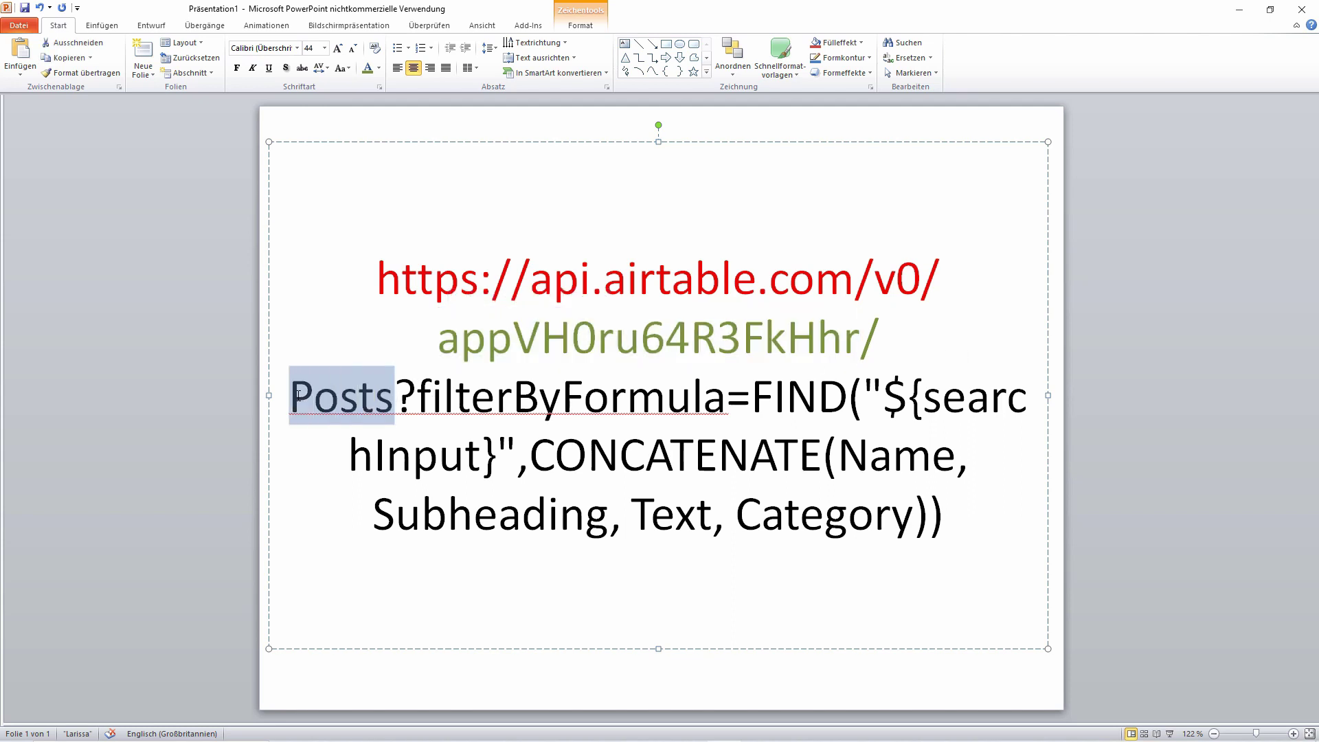
pyautogui.click(379, 68)
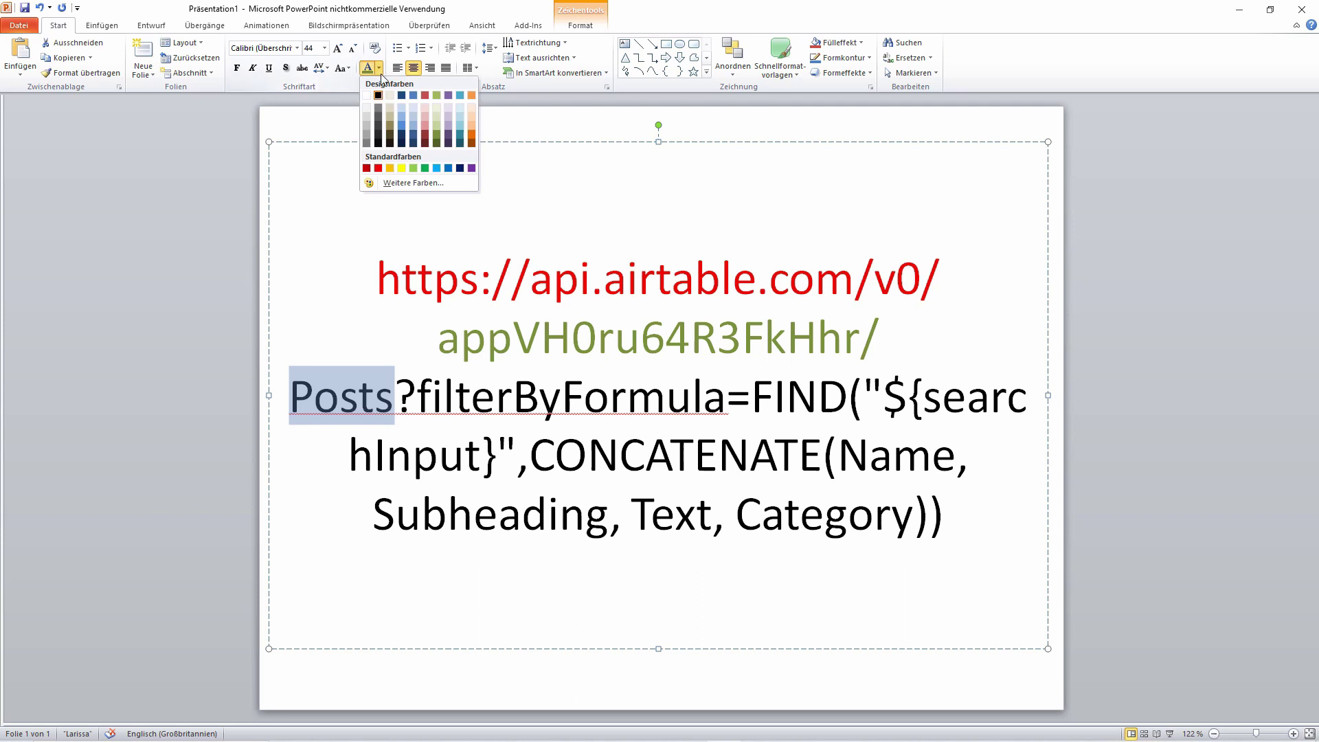
pyautogui.click(402, 136)
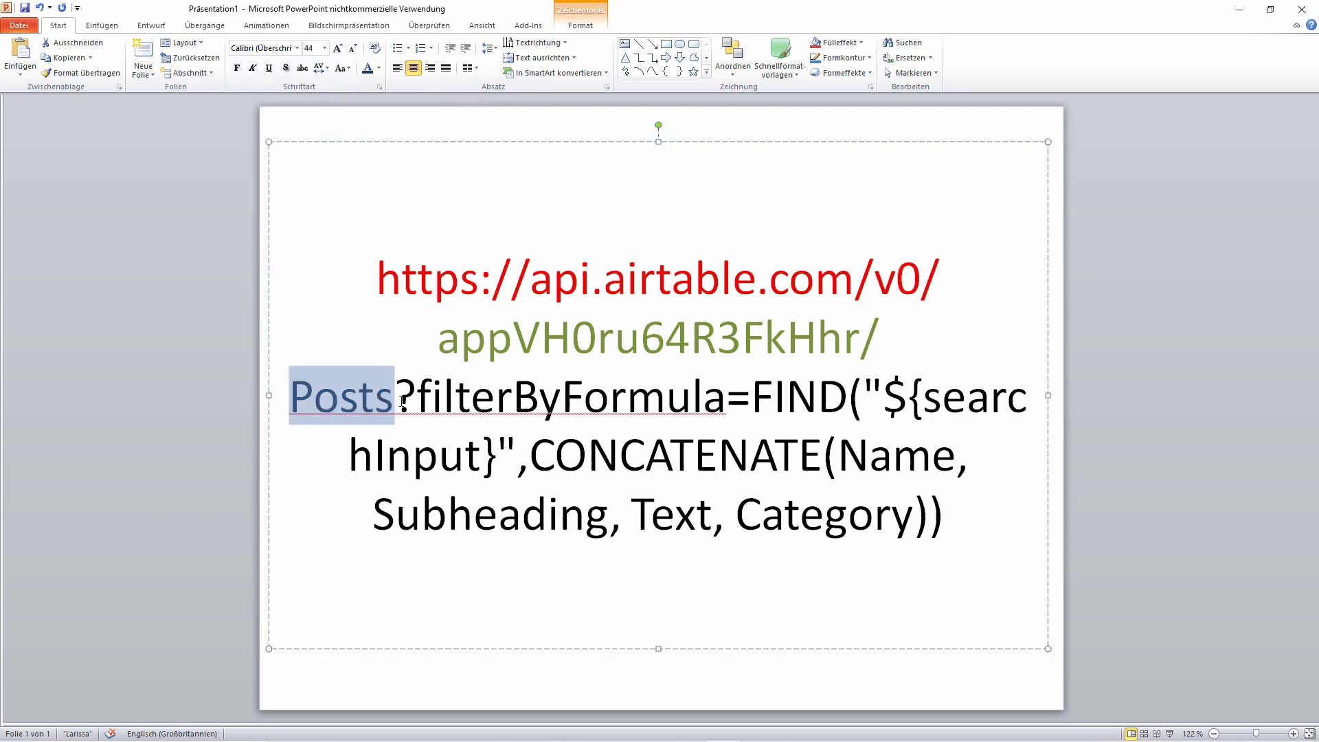
pyautogui.moveTo(395, 397); pyautogui.dragTo(413, 395)
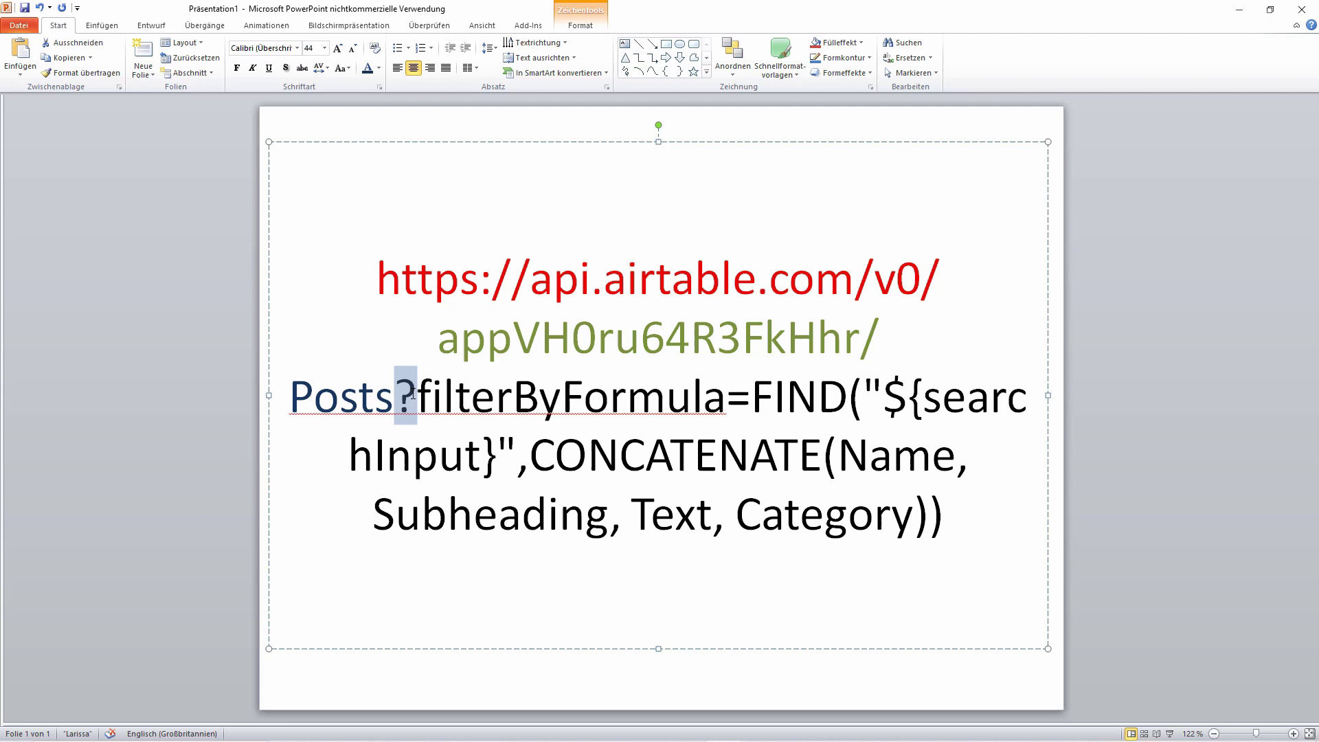
pyautogui.click(404, 405)
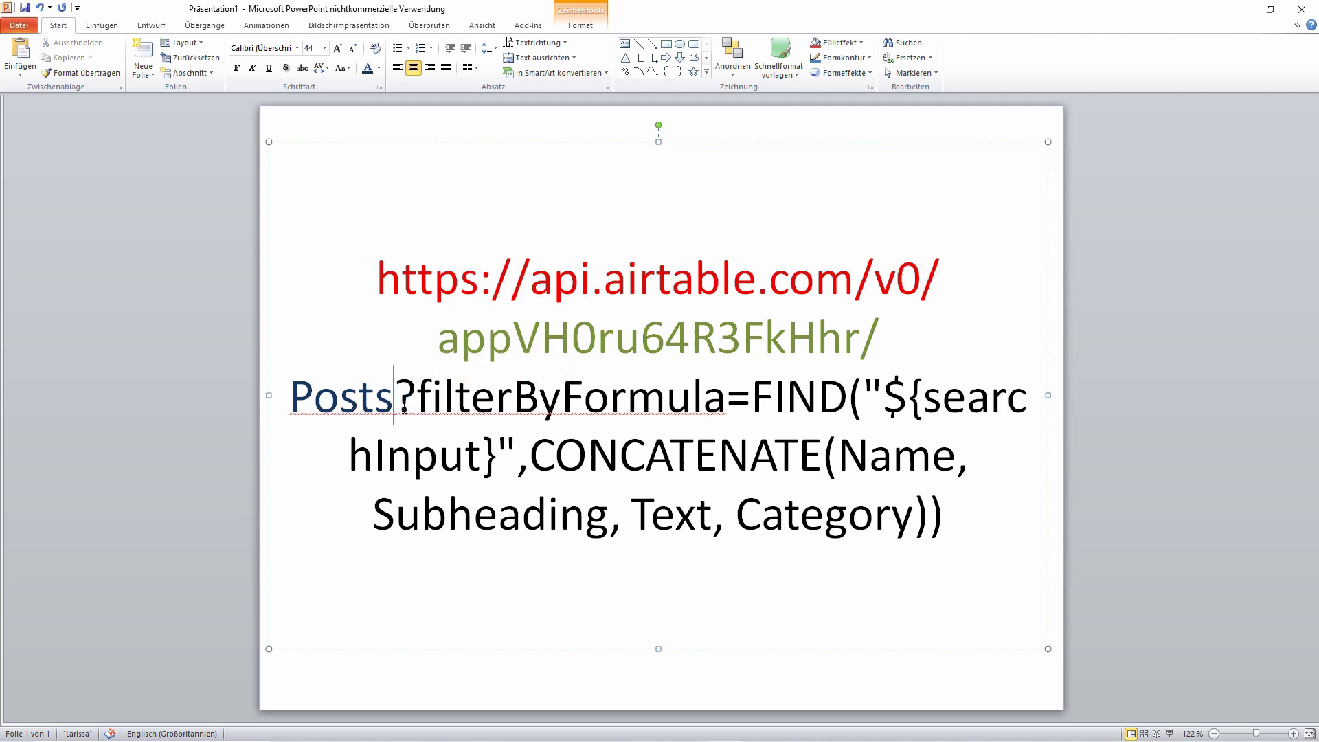
pyautogui.moveTo(397, 396); pyautogui.dragTo(779, 547)
pyautogui.moveTo(927, 520); pyautogui.dragTo(948, 524)
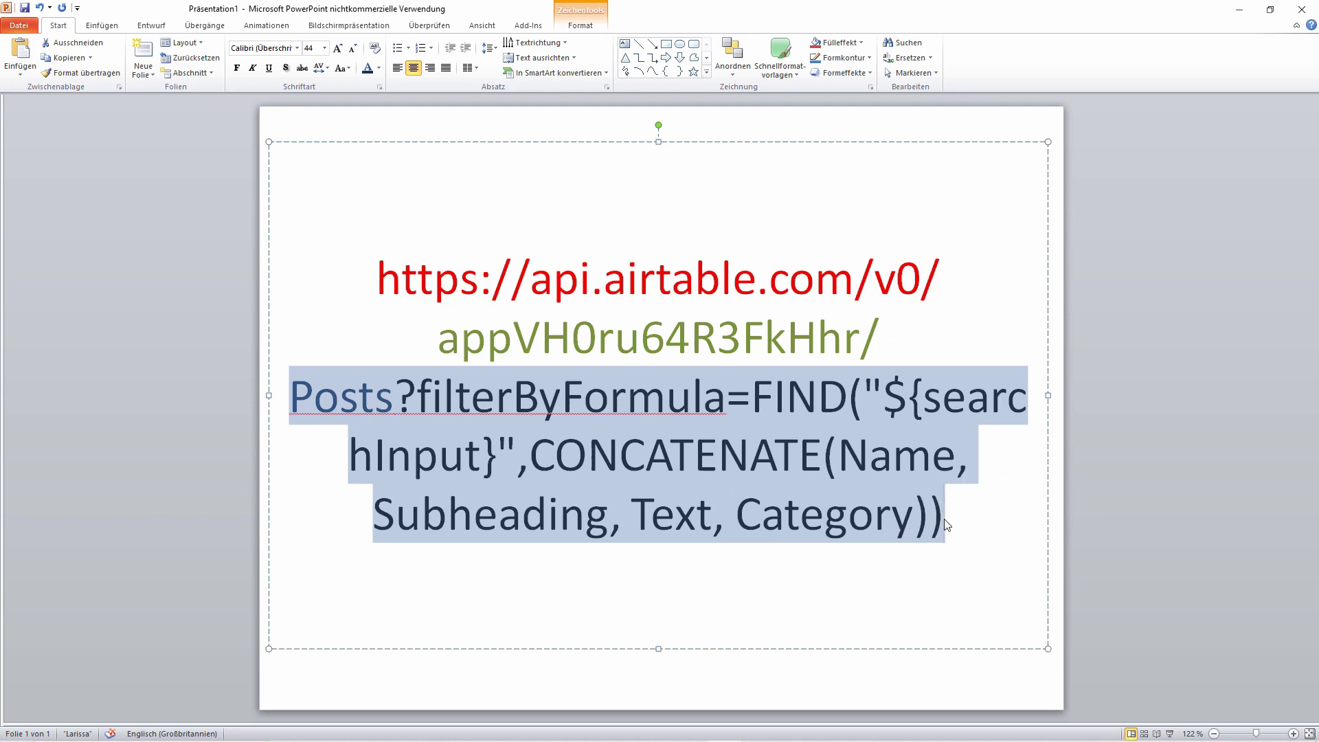
pyautogui.click(948, 525)
pyautogui.click(400, 403)
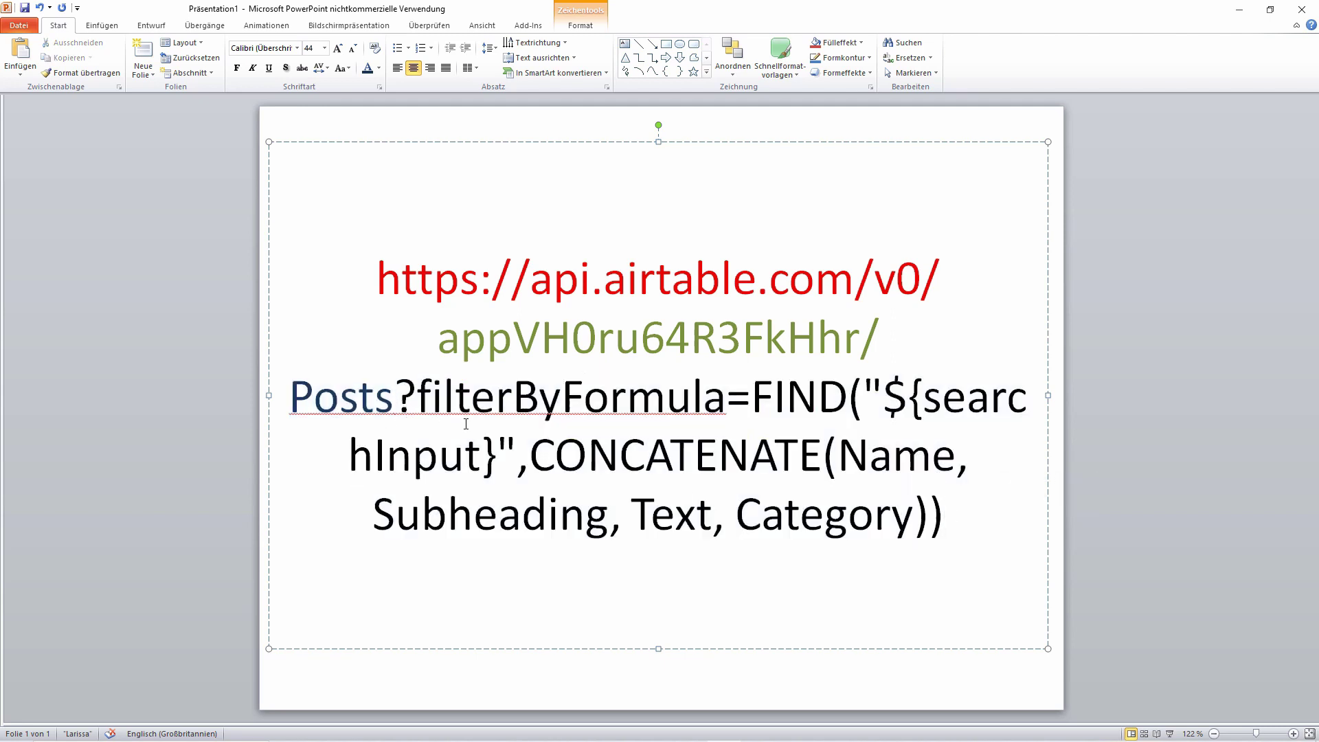
pyautogui.press('Return')
# - Colour the word filterByFormula dark orange
pyautogui.moveTo(845, 539); pyautogui.dragTo(282, 420)
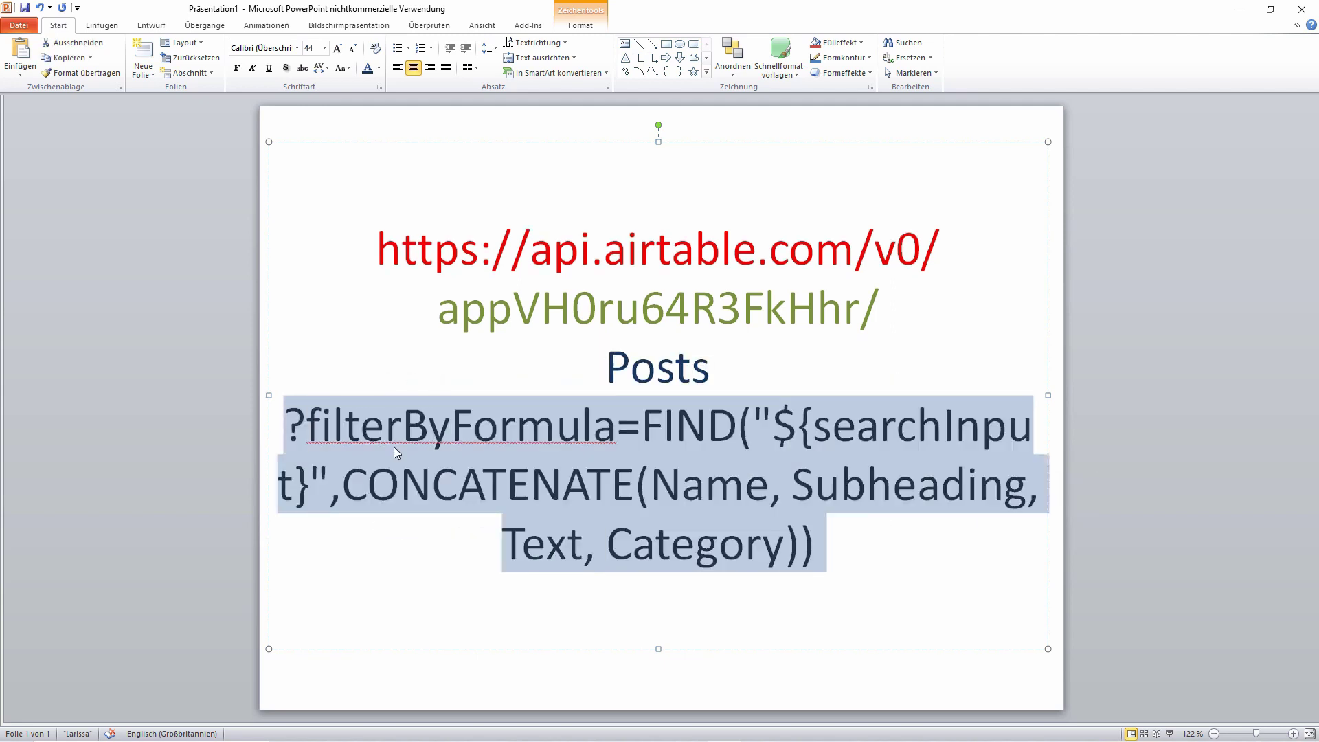
pyautogui.hotkey('ctrl', 'x')
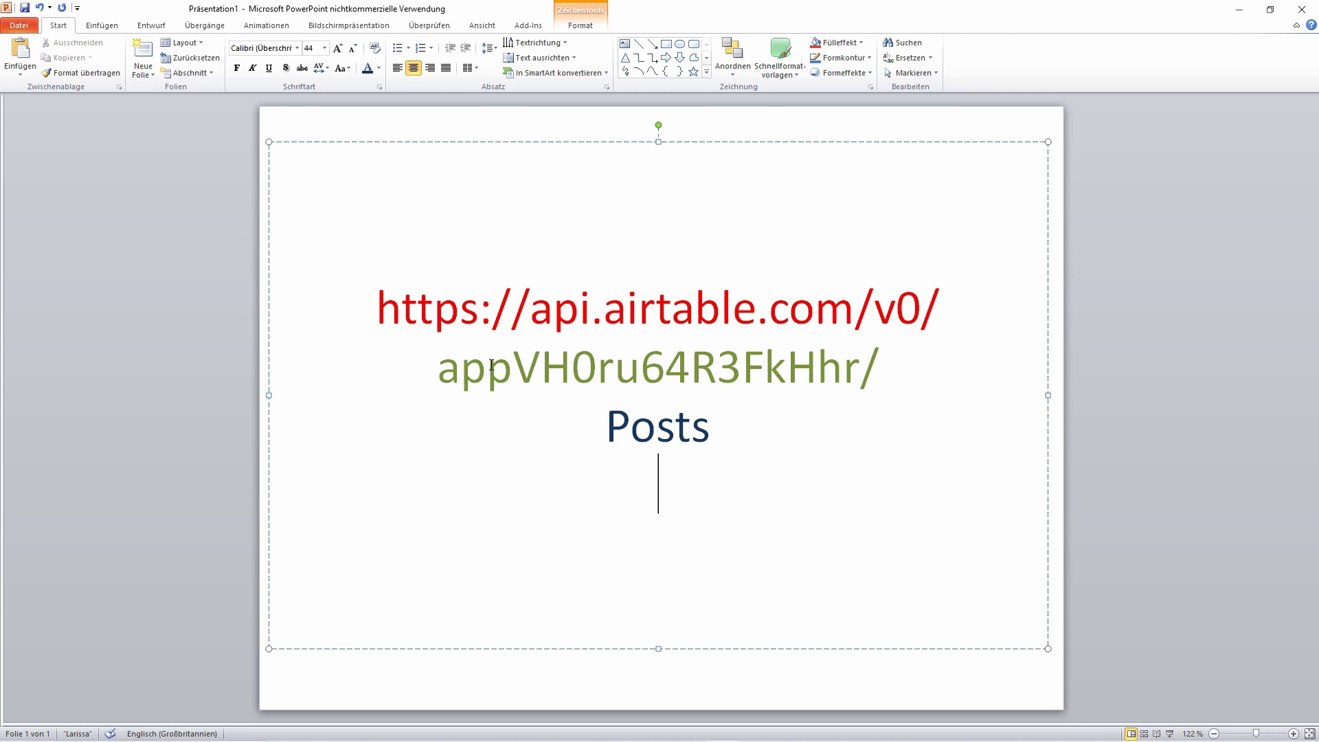
pyautogui.hotkey('ctrl', 'z')
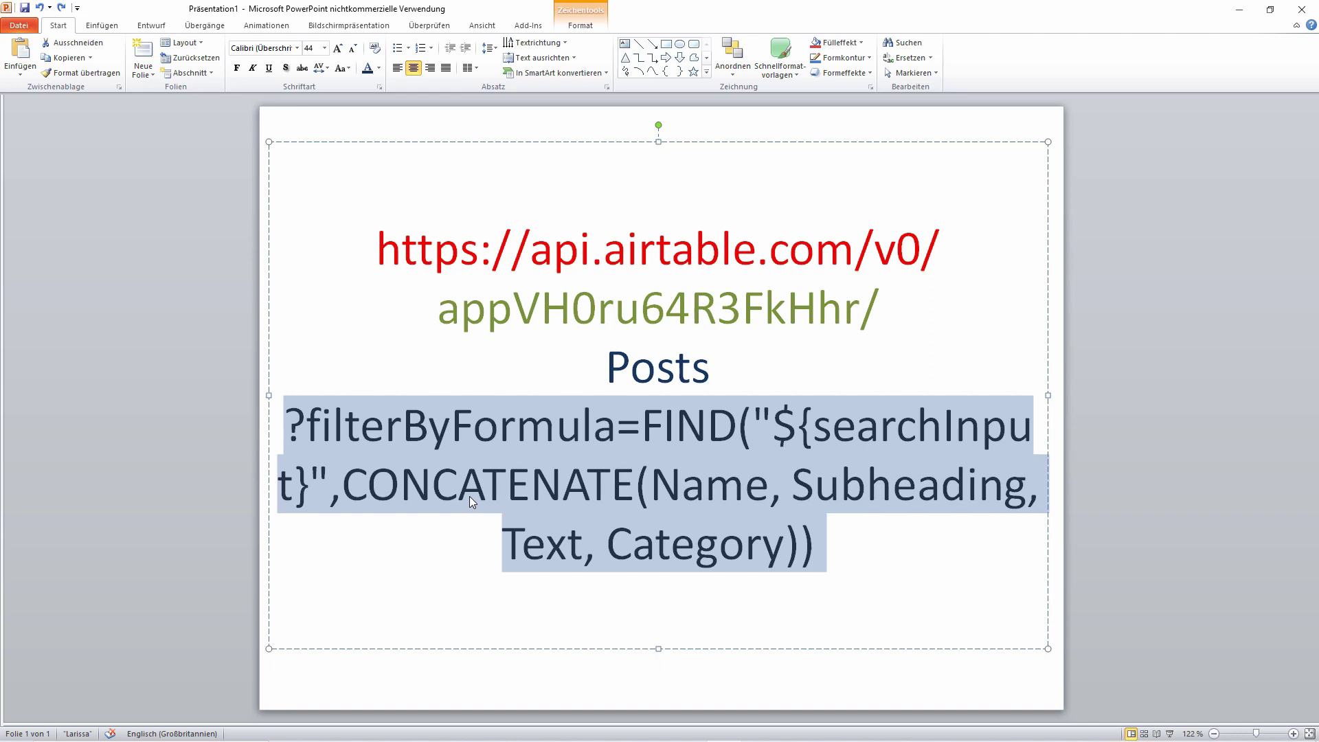
pyautogui.click(402, 427)
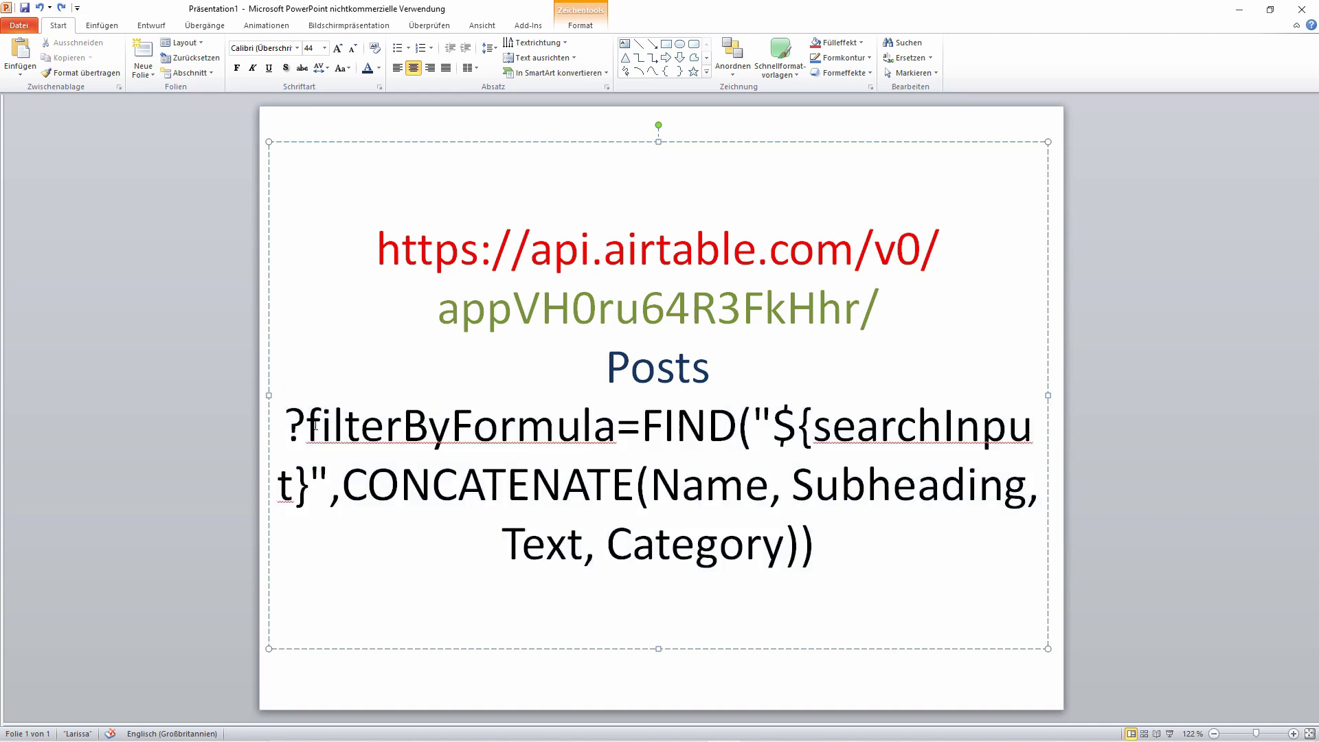
pyautogui.moveTo(316, 426); pyautogui.dragTo(603, 432)
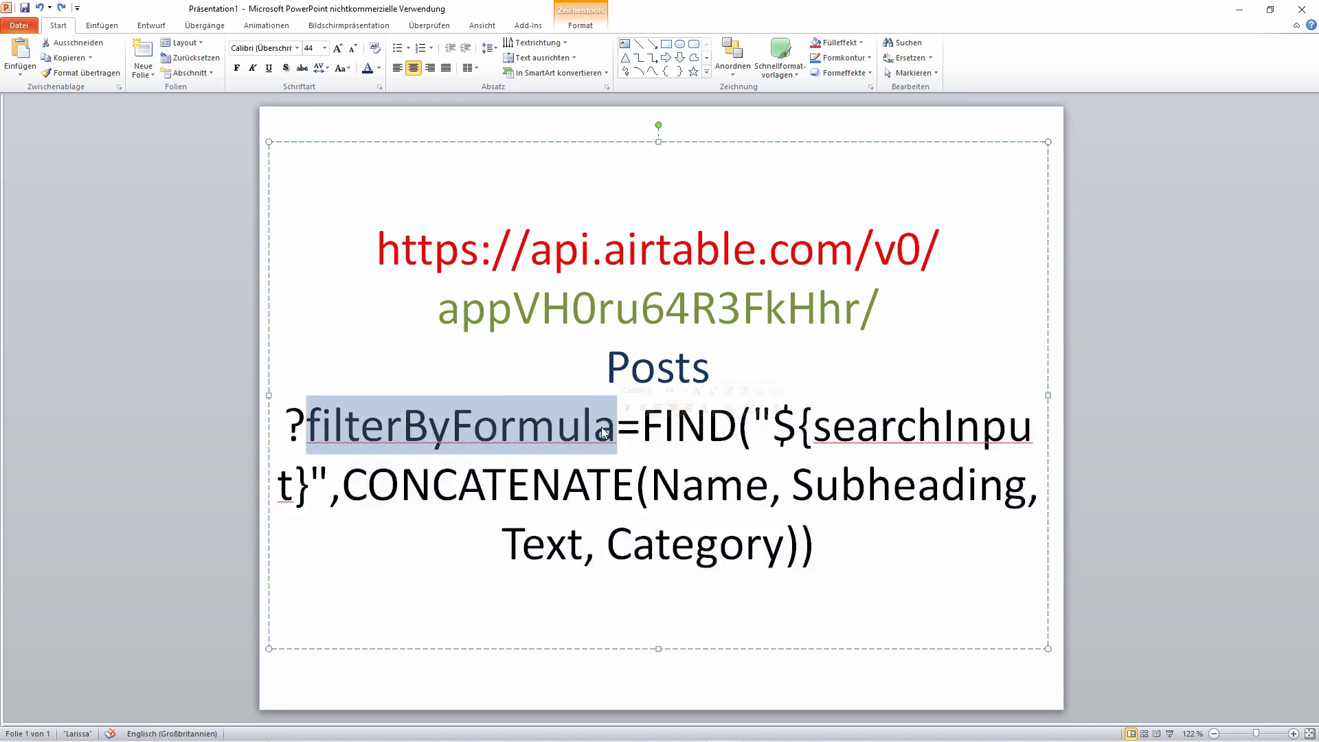
pyautogui.click(603, 432)
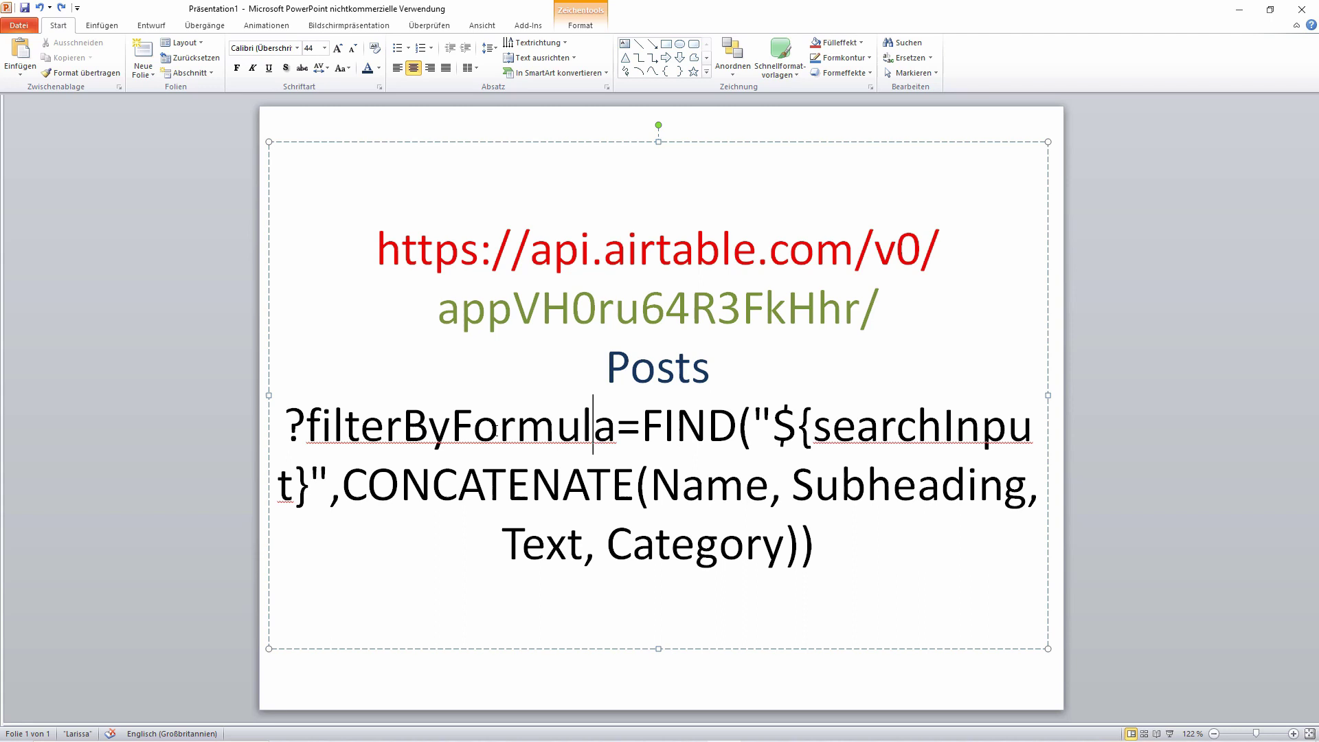
pyautogui.moveTo(620, 430); pyautogui.dragTo(299, 427)
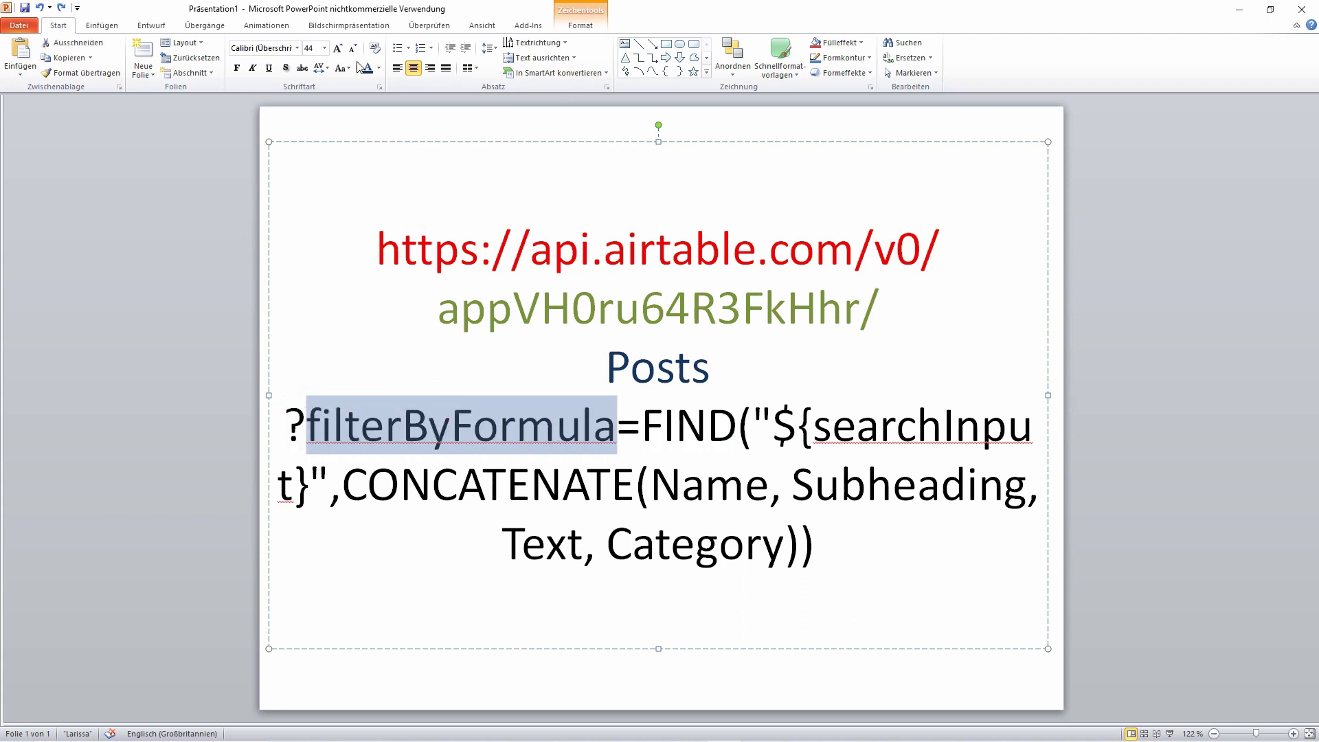
pyautogui.click(378, 68)
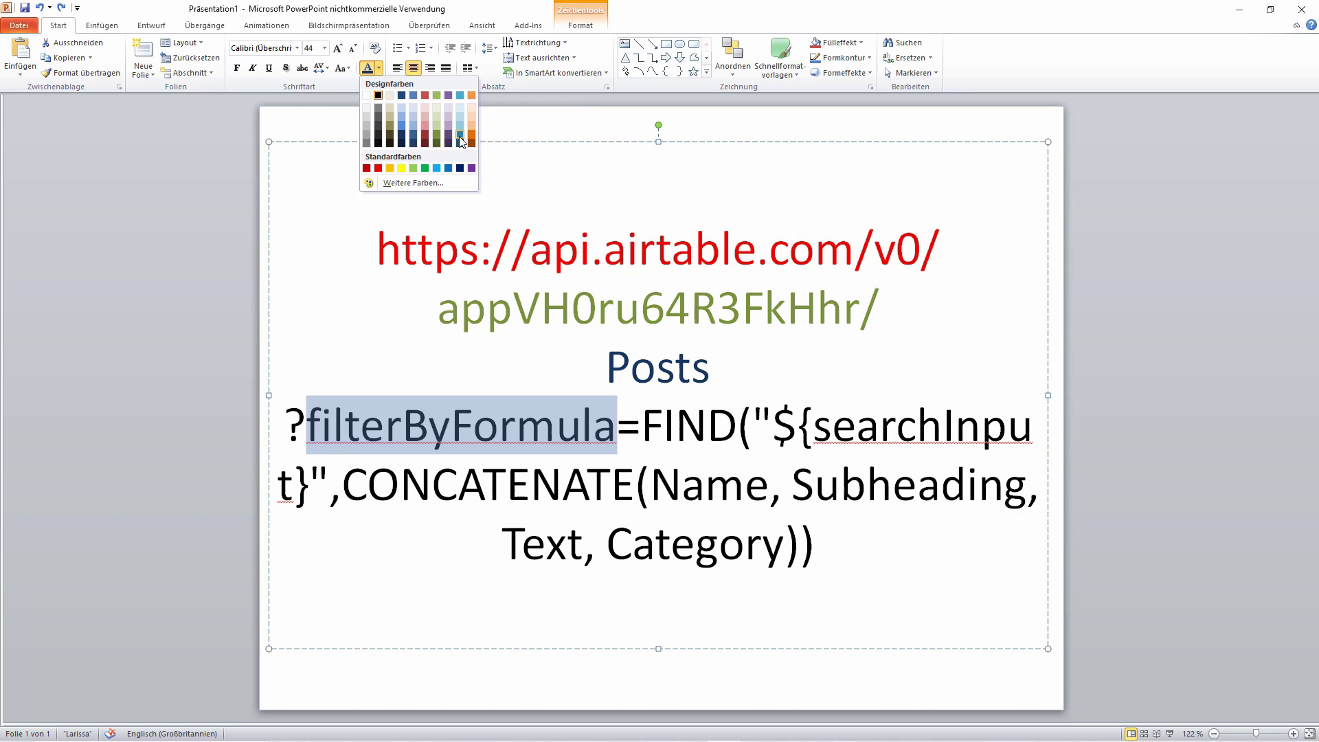
pyautogui.click(471, 135)
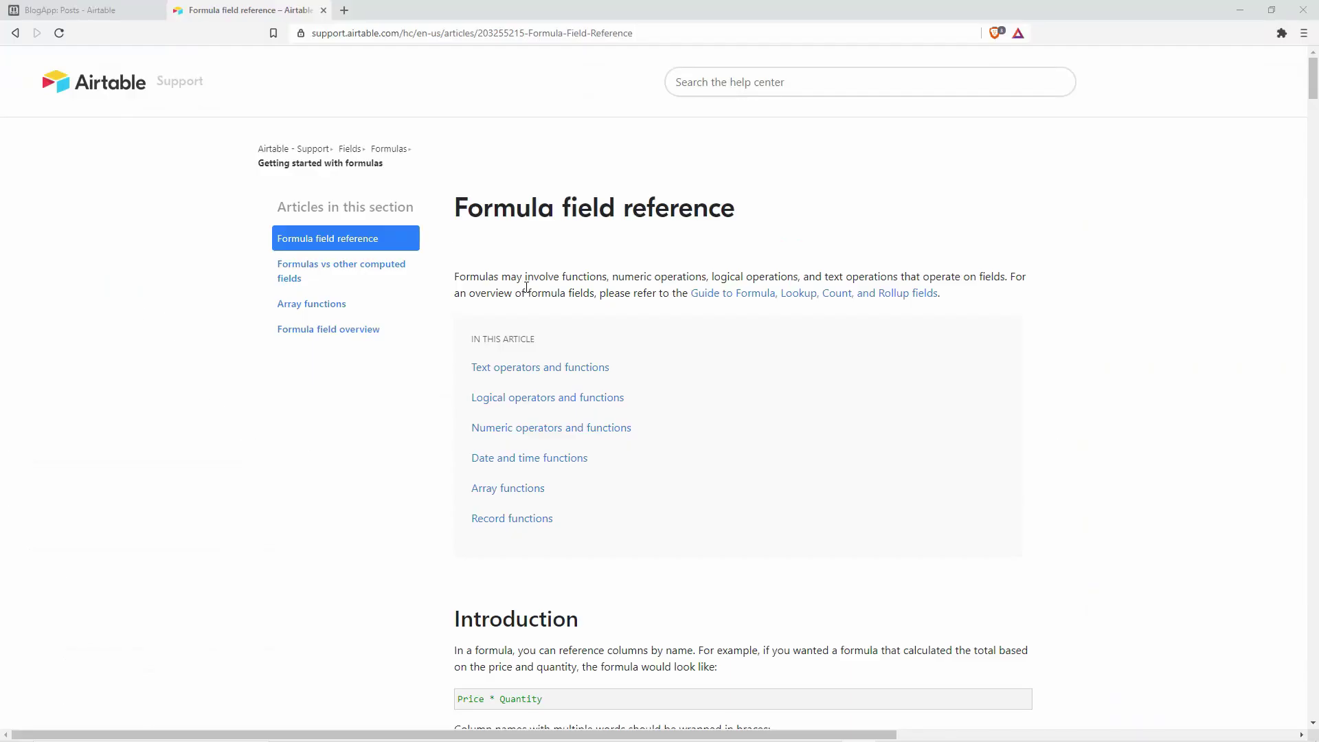
# - Highlight how SEARCH returns empty while FIND returns 0 when text isn't found
pyautogui.moveTo(640, 38); pyautogui.dragTo(529, 35)
pyautogui.click(744, 184)
pyautogui.scroll(-14, 957, 187)
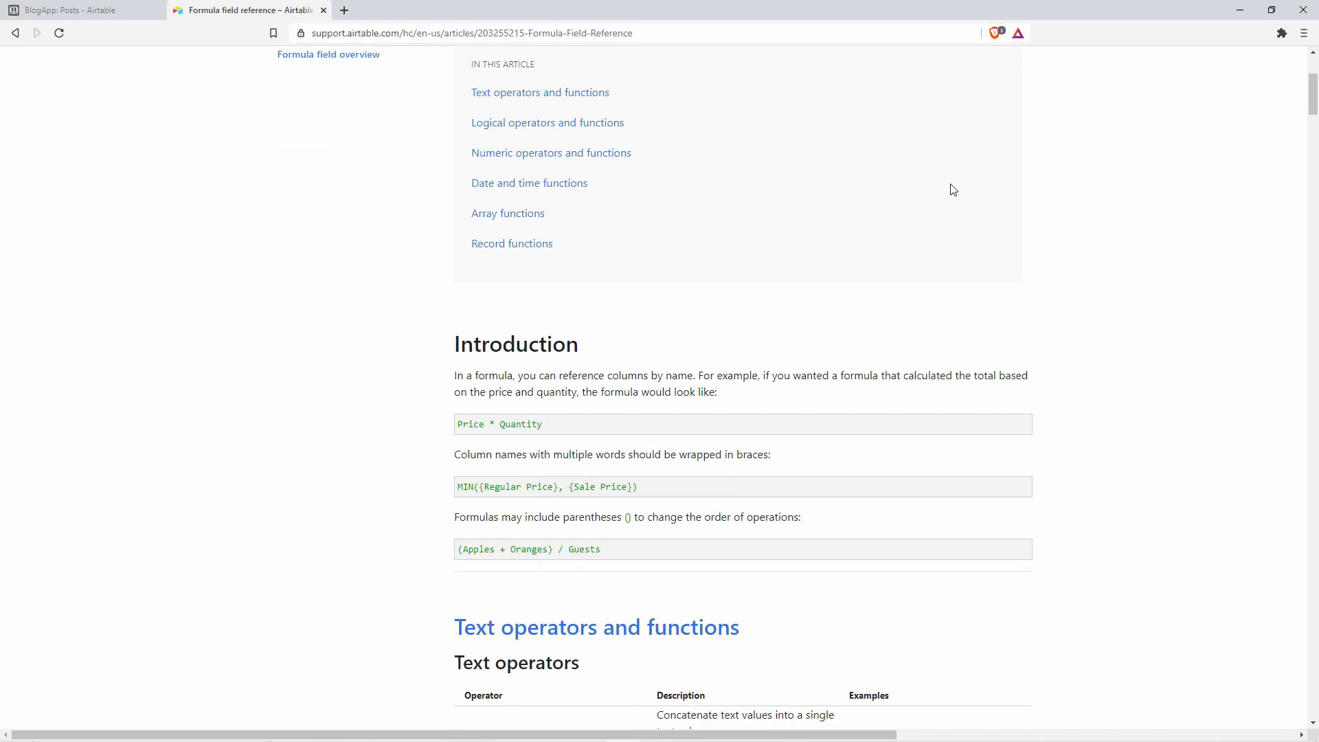
pyautogui.scroll(-4, 835, 241)
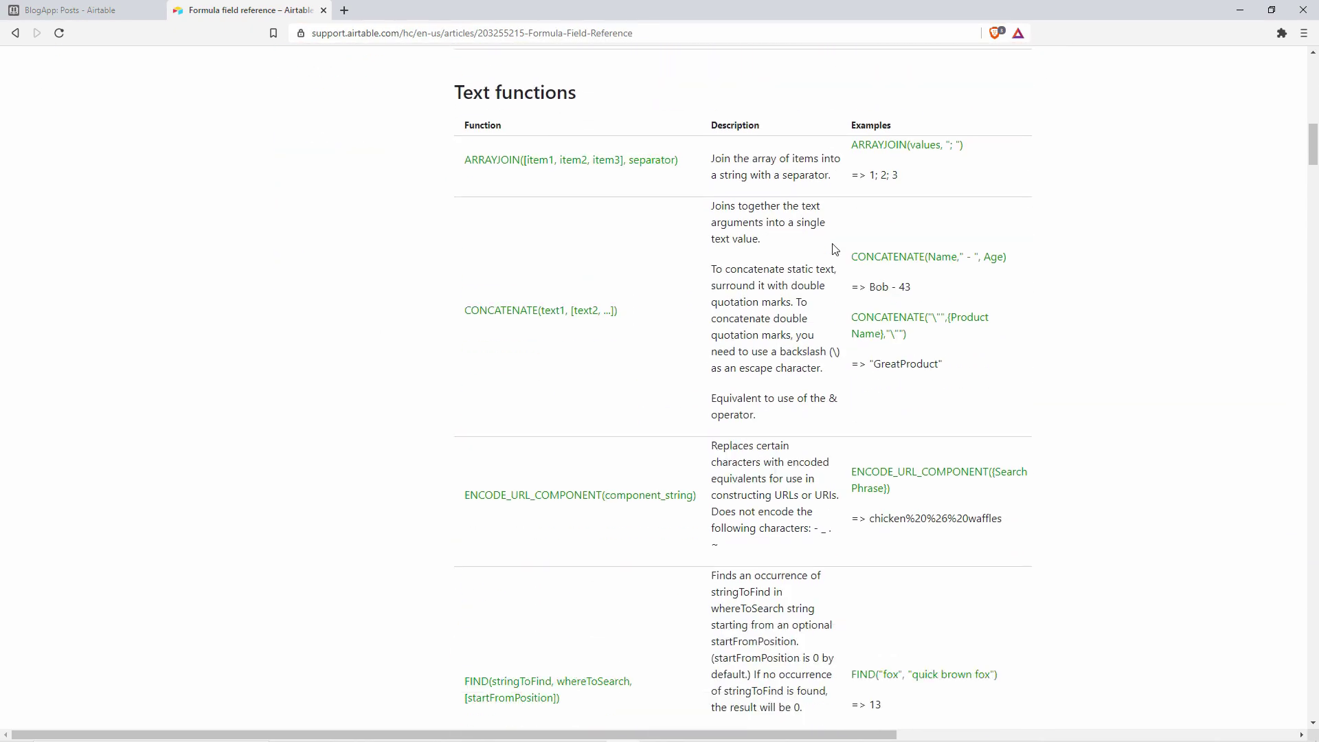
pyautogui.scroll(-3, 828, 255)
pyautogui.scroll(-11, 828, 264)
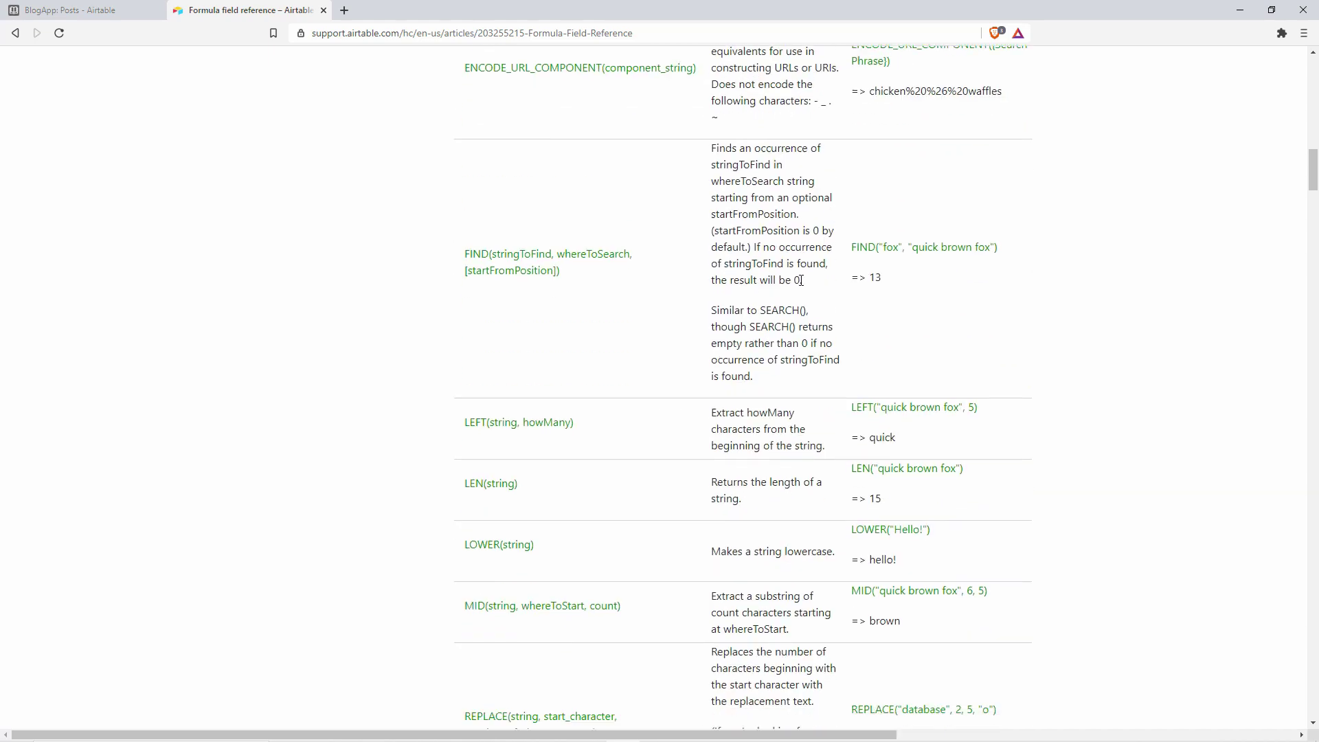
pyautogui.scroll(-1, 501, 267)
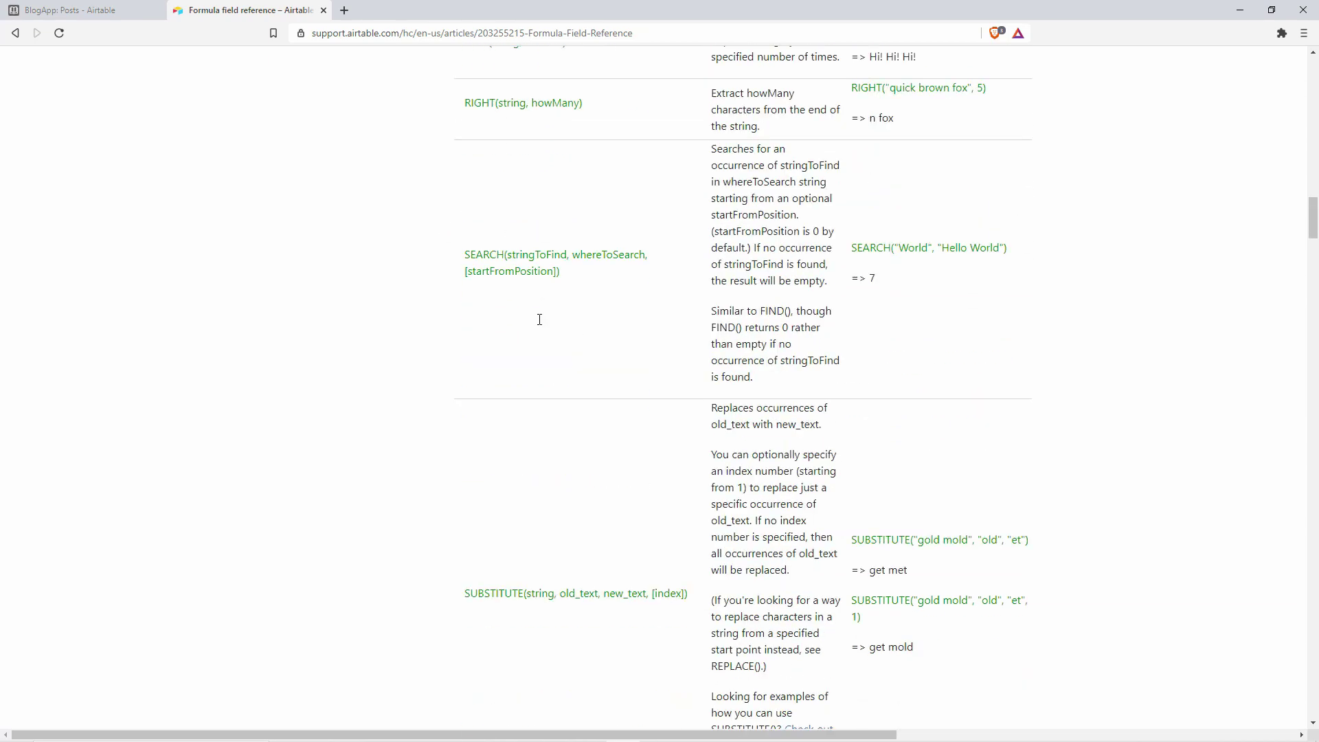
pyautogui.moveTo(468, 322); pyautogui.dragTo(598, 341)
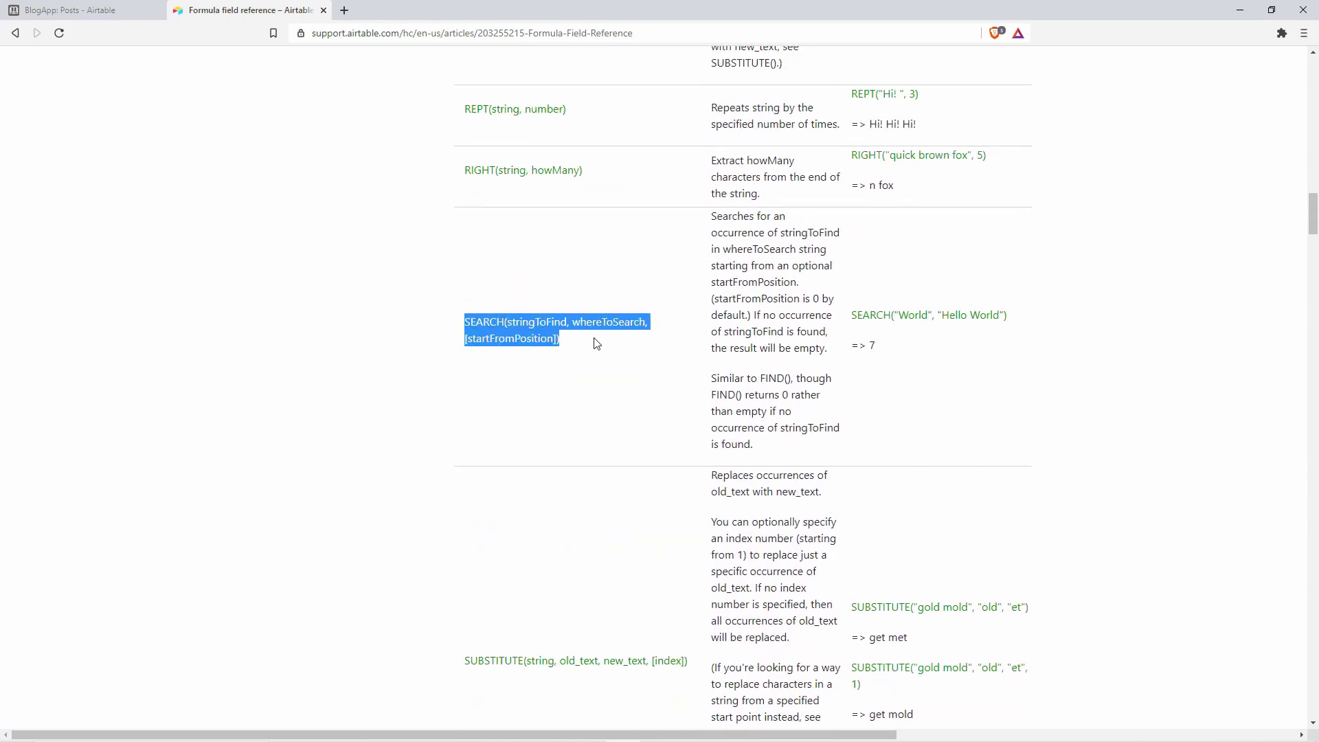
pyautogui.click(596, 343)
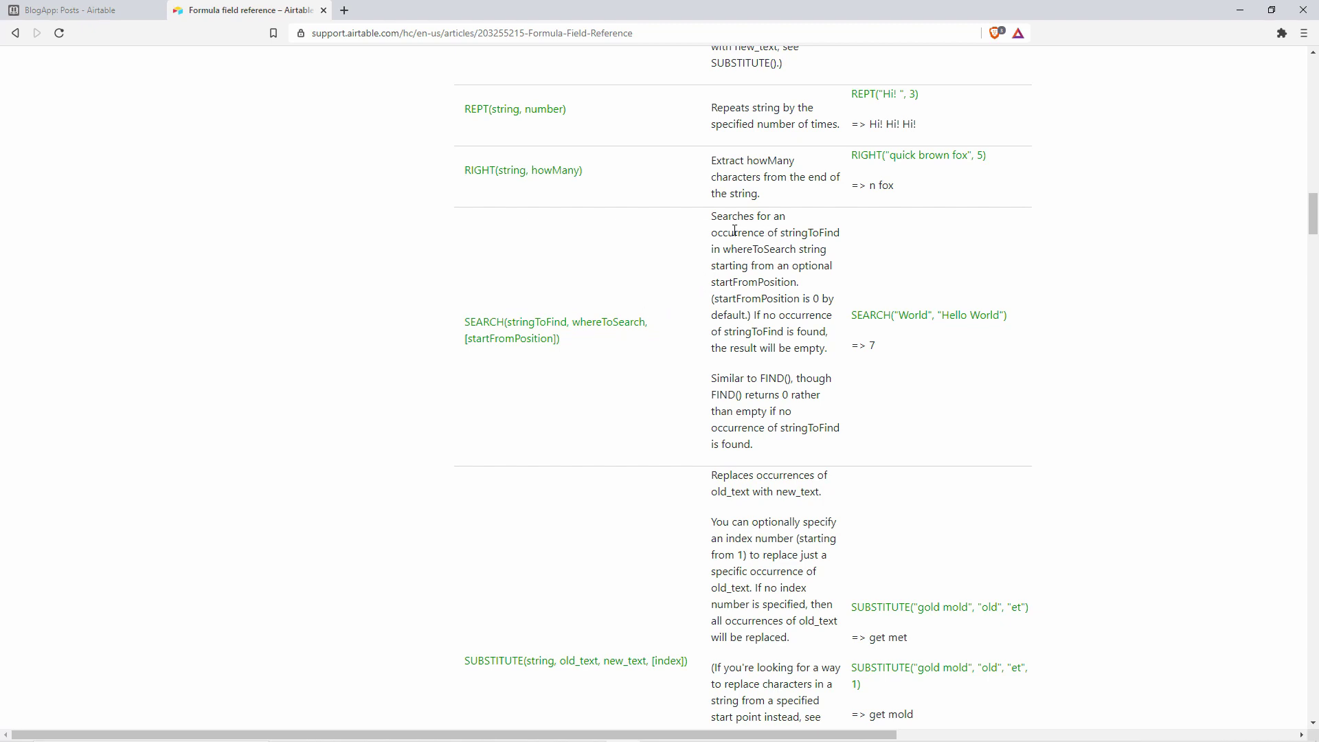
pyautogui.moveTo(715, 234); pyautogui.dragTo(779, 233)
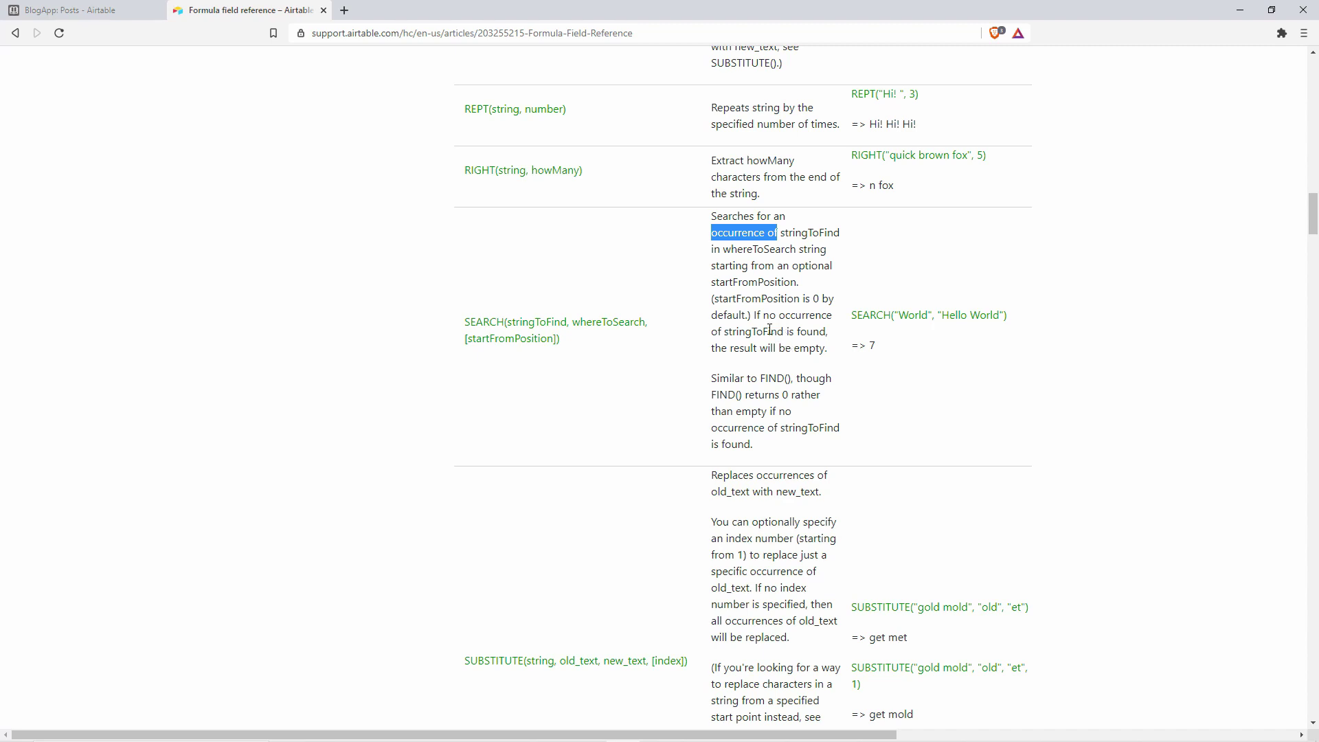
pyautogui.moveTo(760, 348); pyautogui.dragTo(825, 348)
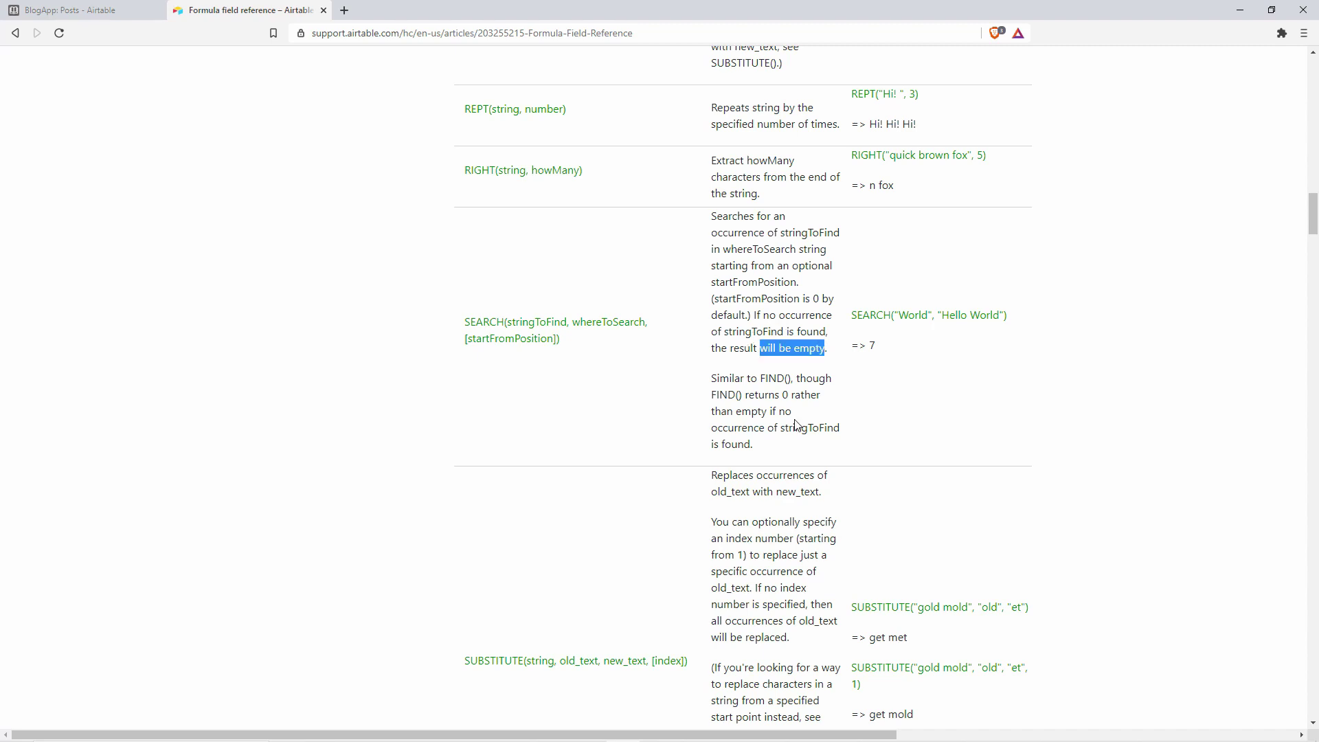
pyautogui.moveTo(735, 396); pyautogui.dragTo(789, 396)
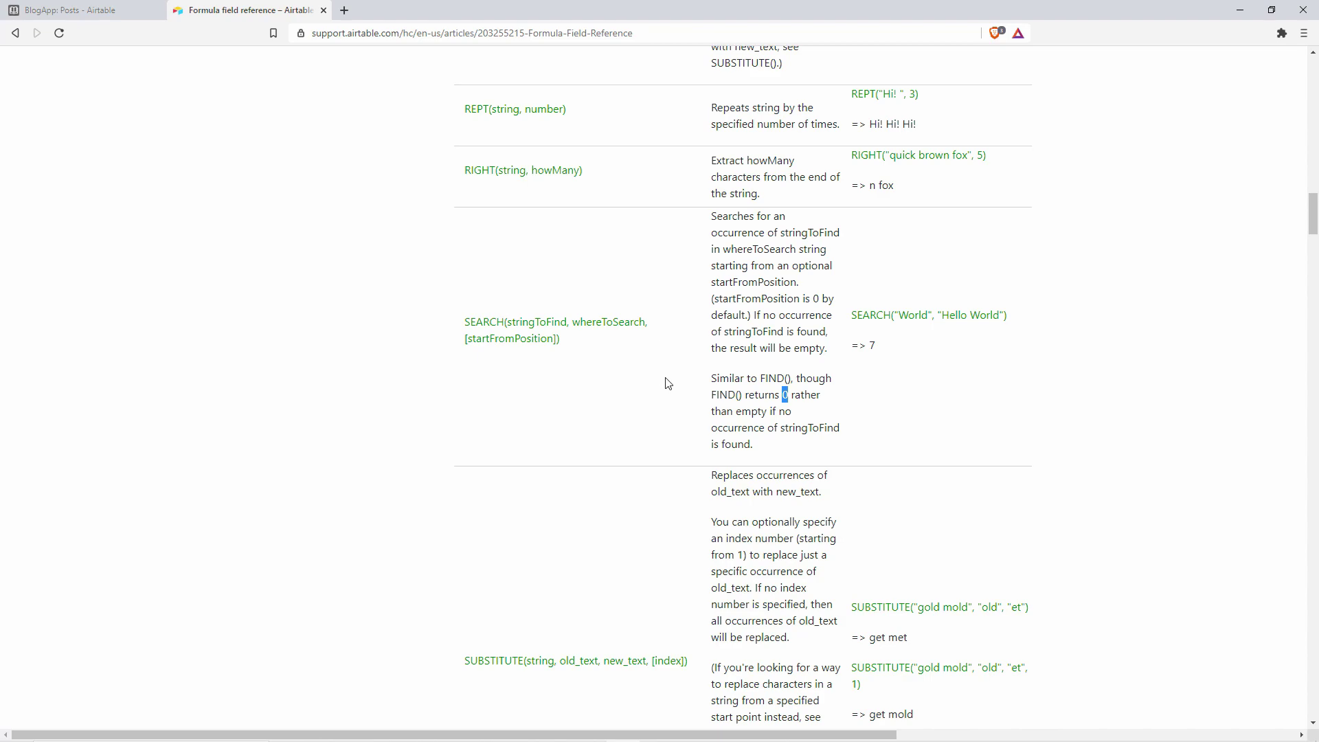
# - Highlight the CONCATENATE(text1, [text2, ...]) signature and return to PowerPoint
pyautogui.scroll(10, 645, 378)
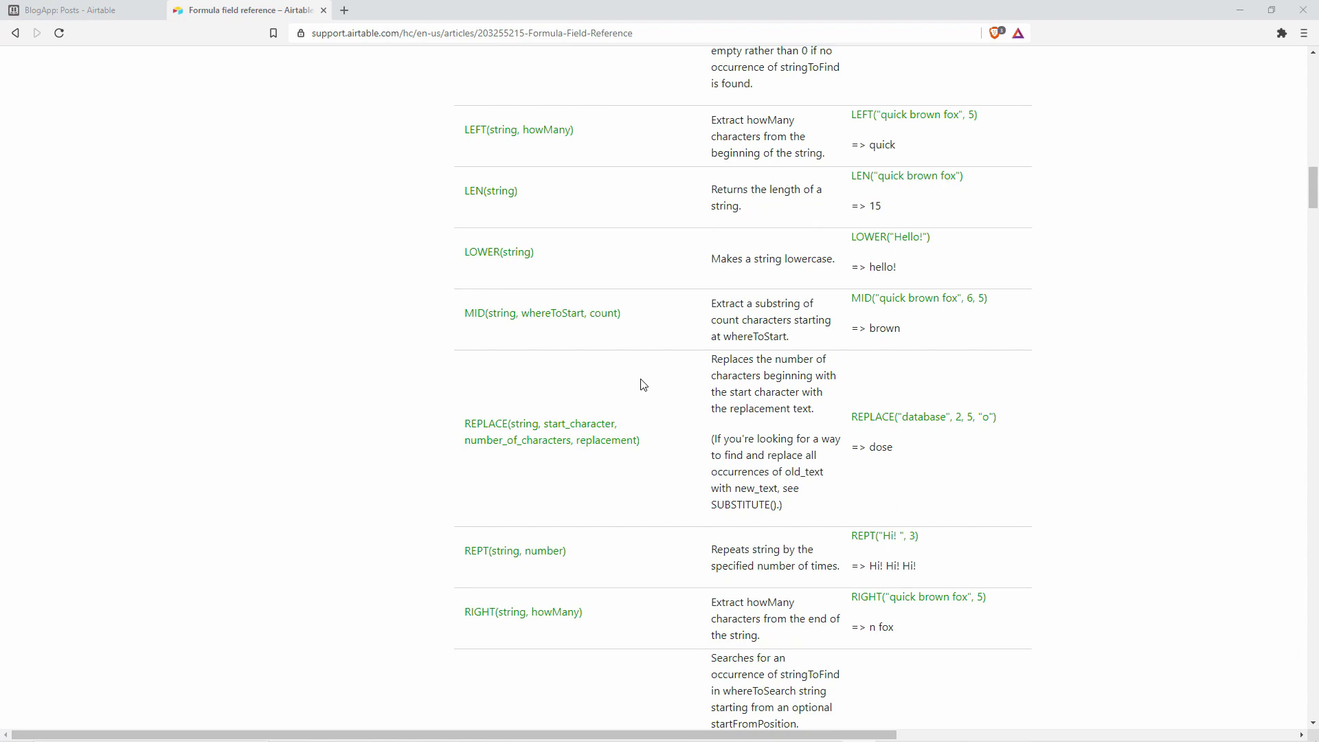
pyautogui.scroll(10, 614, 335)
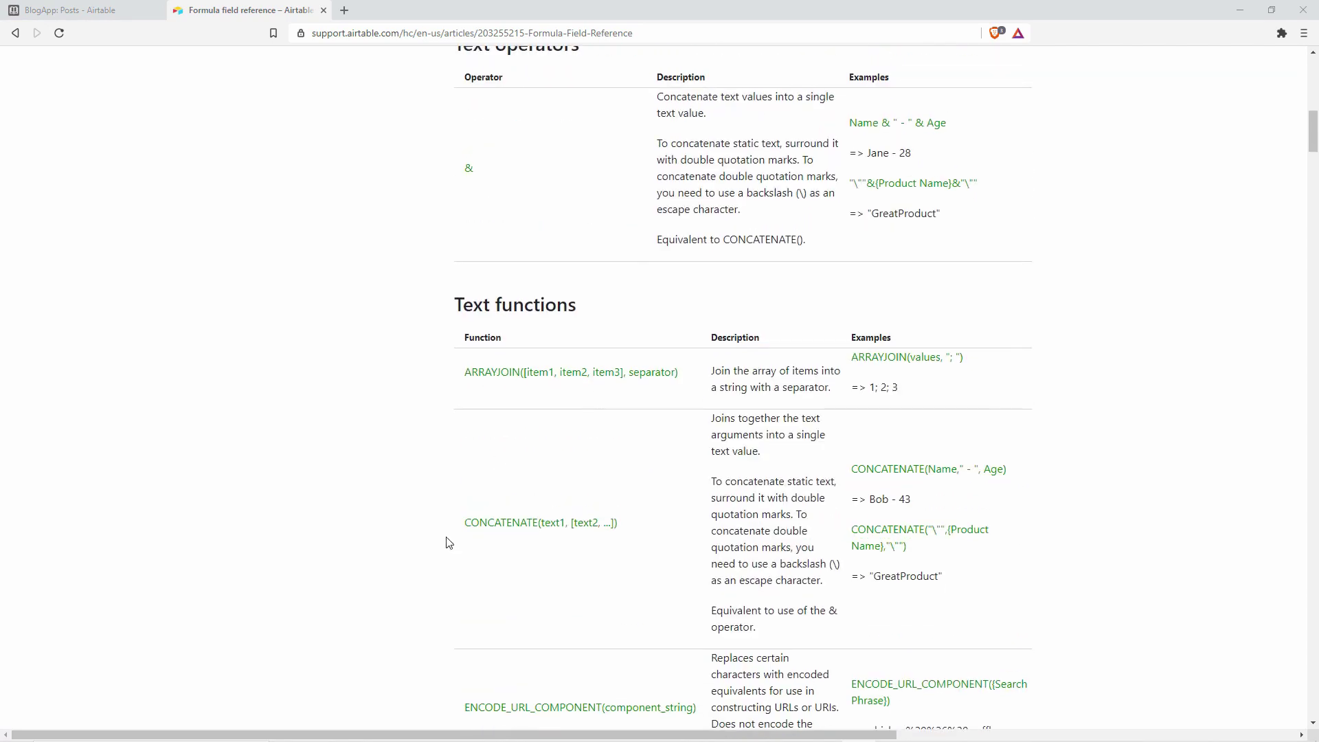
pyautogui.moveTo(467, 523); pyautogui.dragTo(623, 522)
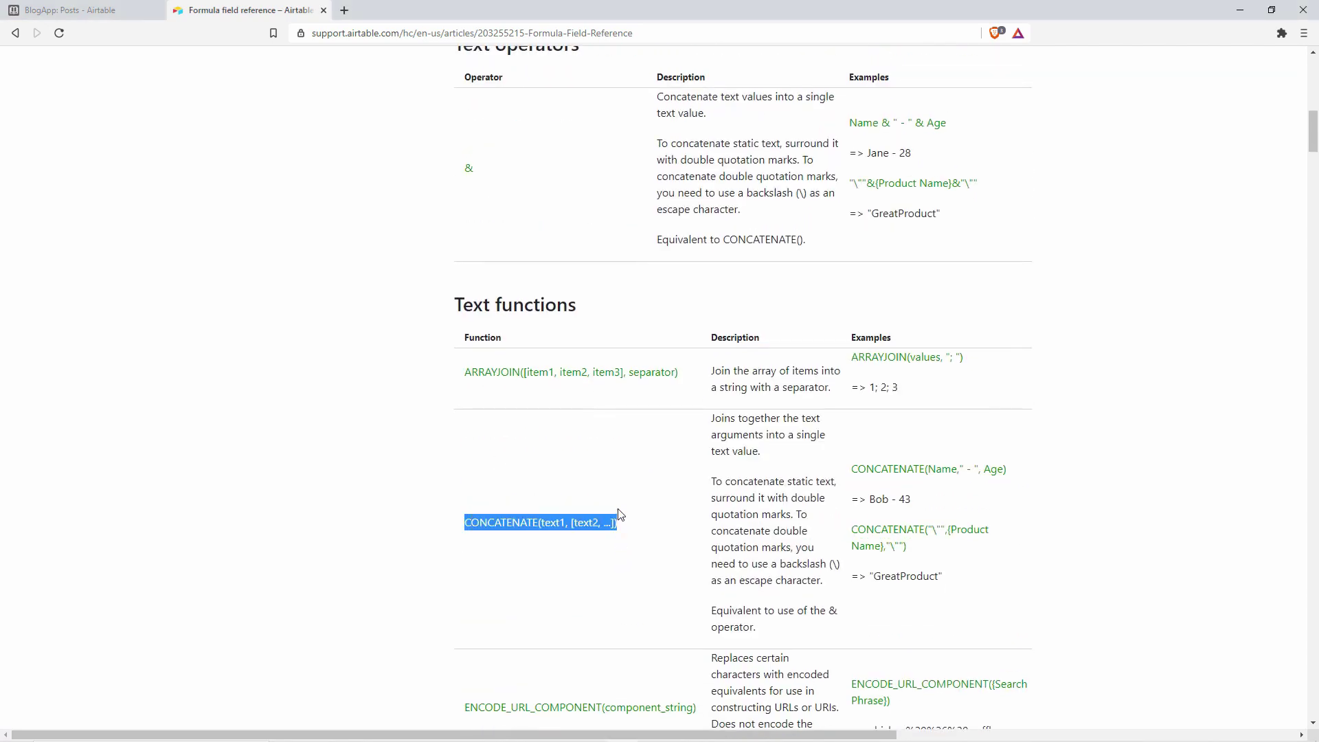
pyautogui.hotkey('alt', 'Tab')
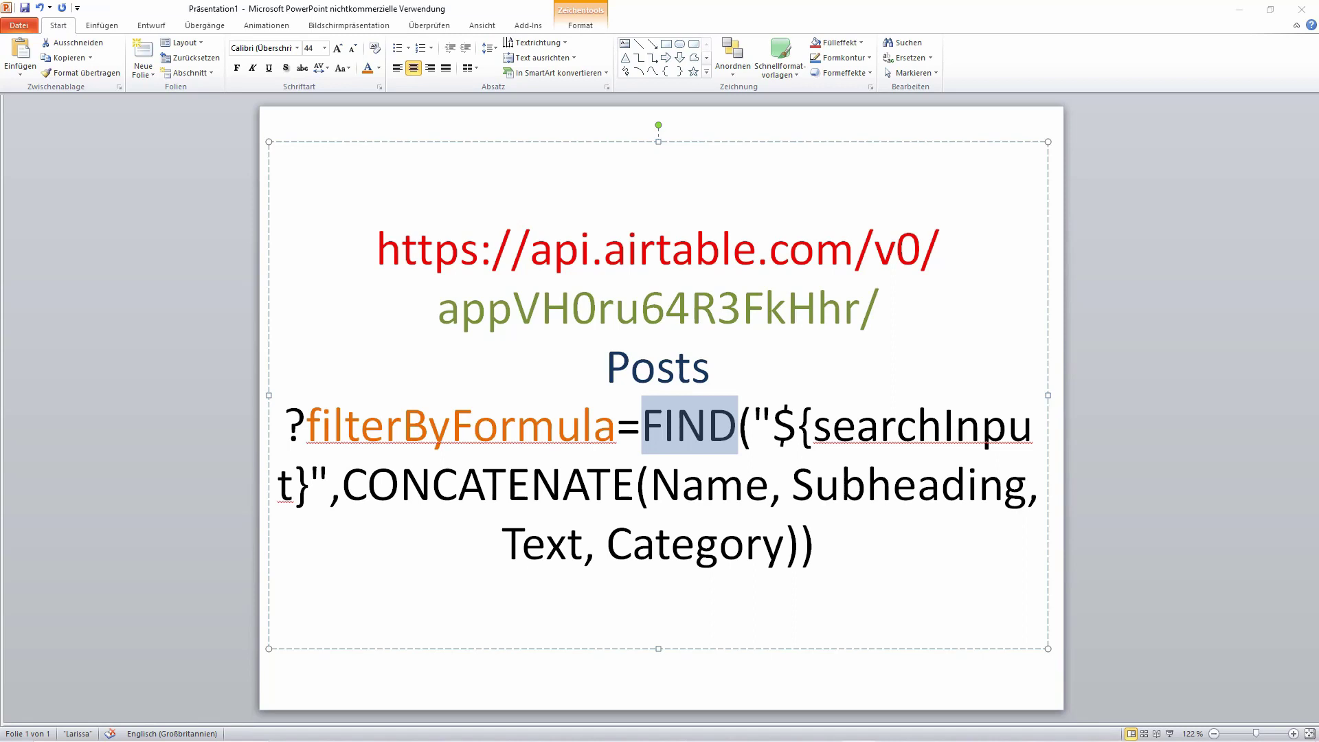
# - Try replacing the FIND formula's opening double quote with a single quote, then undo it
pyautogui.moveTo(774, 422); pyautogui.dragTo(813, 548)
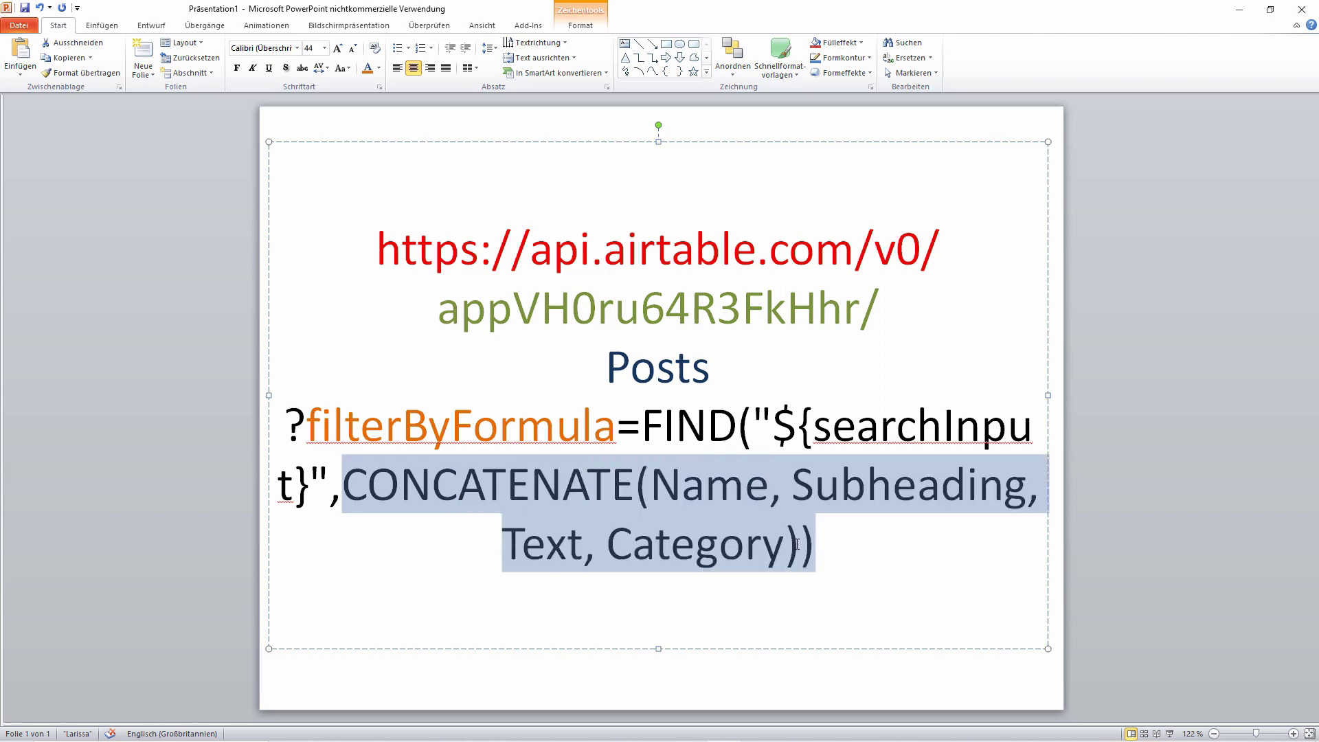
pyautogui.click(801, 546)
pyautogui.moveTo(754, 419); pyautogui.dragTo(775, 417)
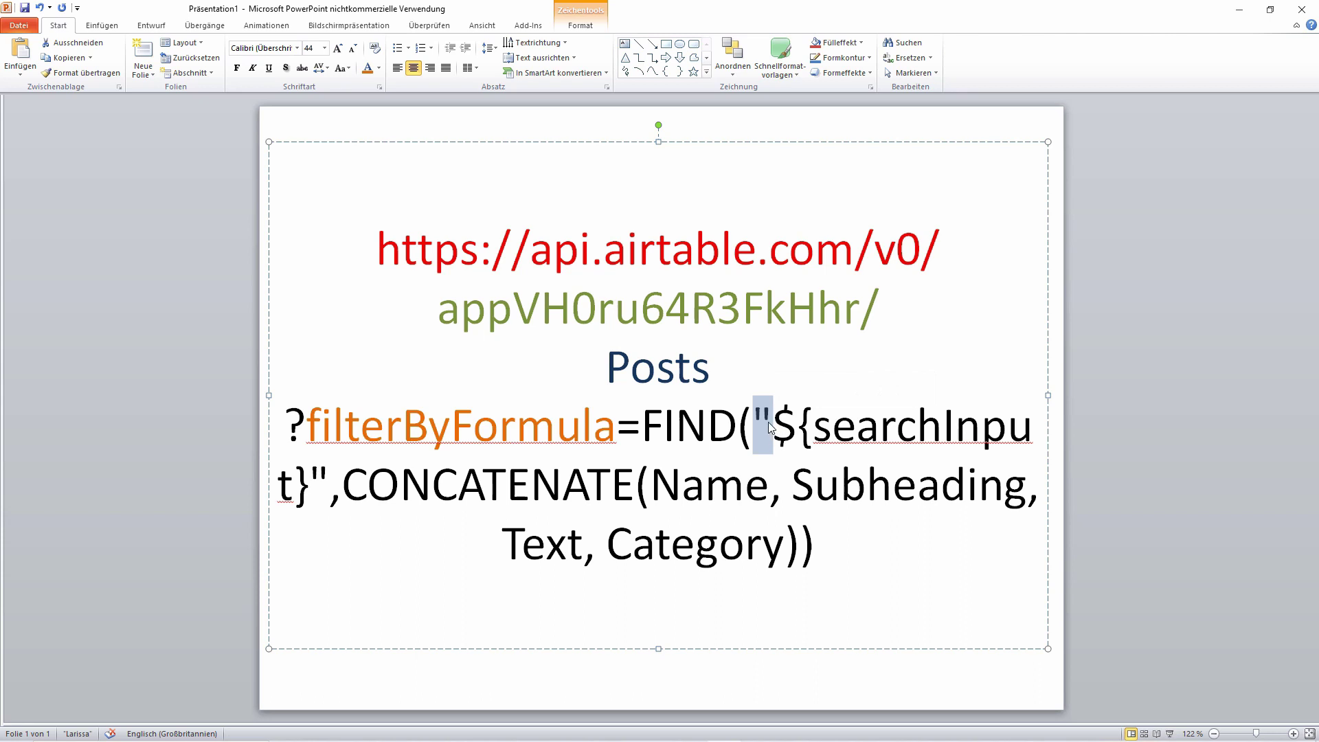
pyautogui.click(769, 423)
pyautogui.moveTo(772, 422); pyautogui.dragTo(757, 419)
pyautogui.press('BackSpace')
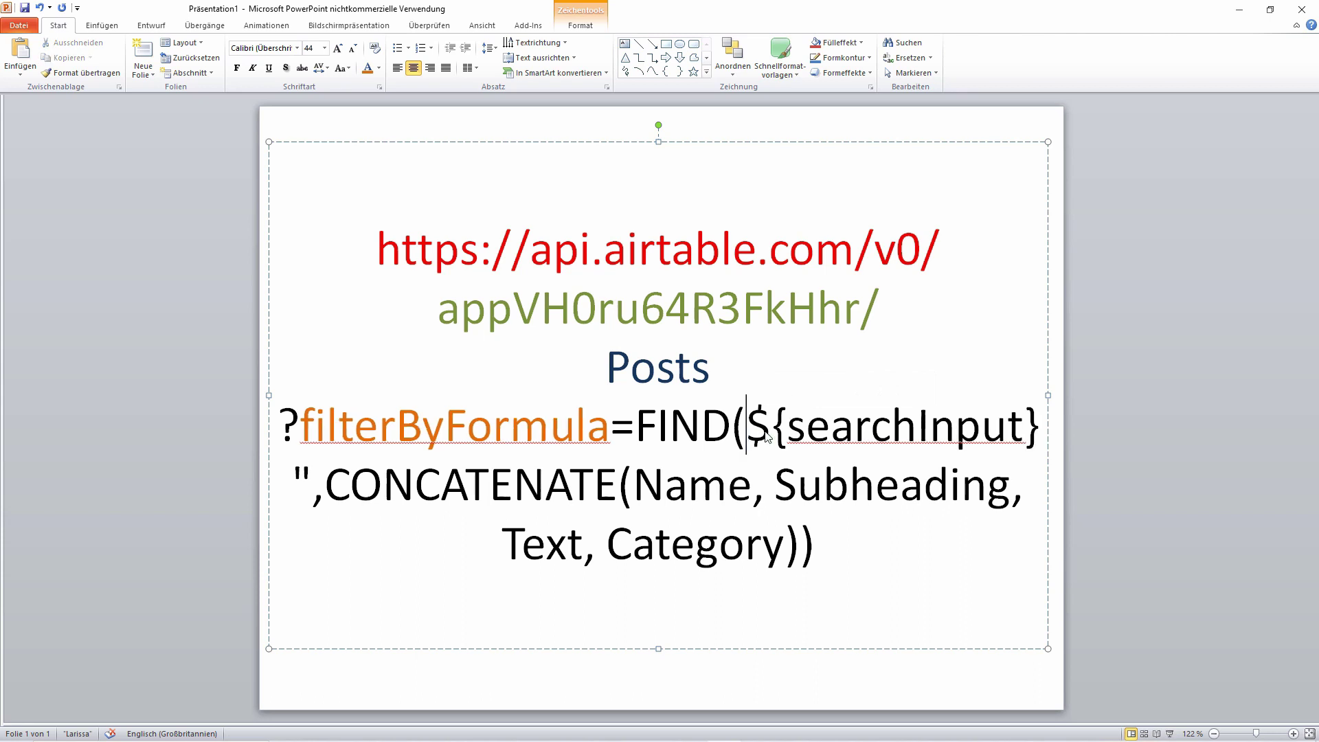
pyautogui.write("'")
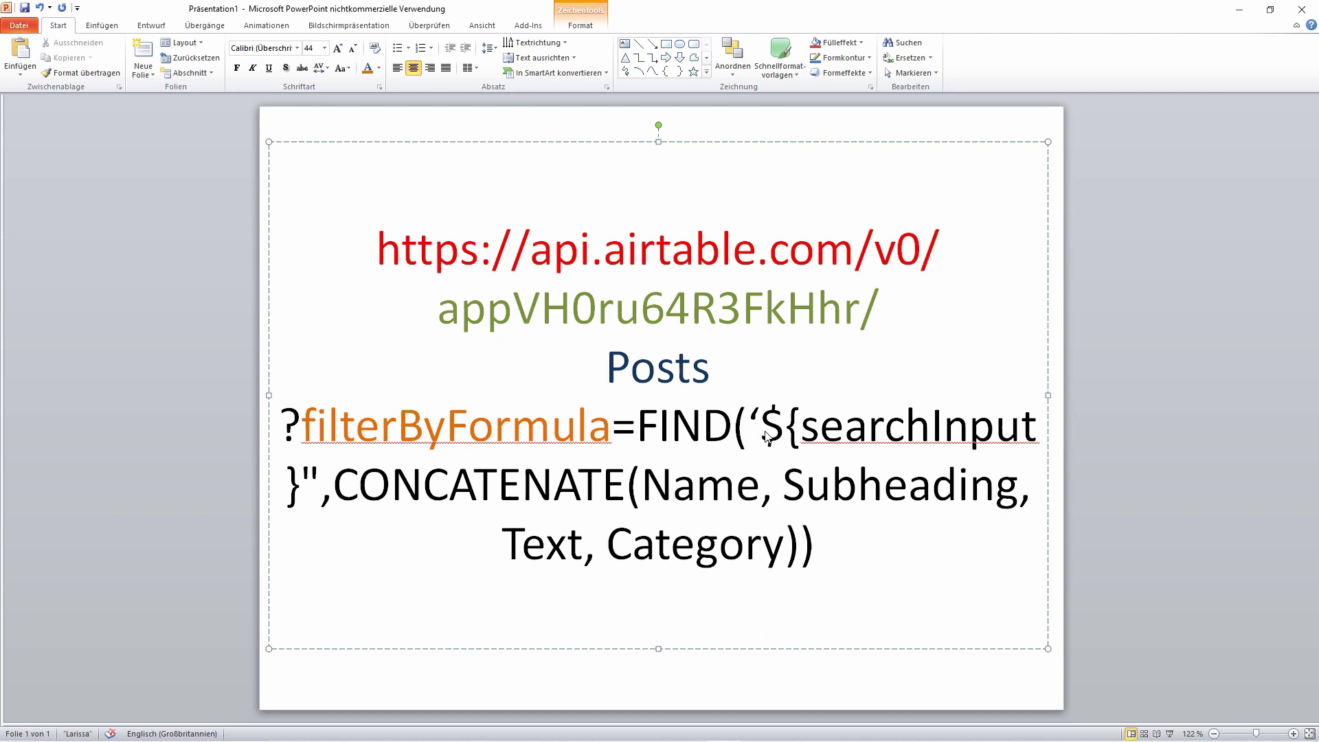
pyautogui.hotkey('ctrl', 'z')
pyautogui.hotkey('ctrl', 'shift', 'Right')
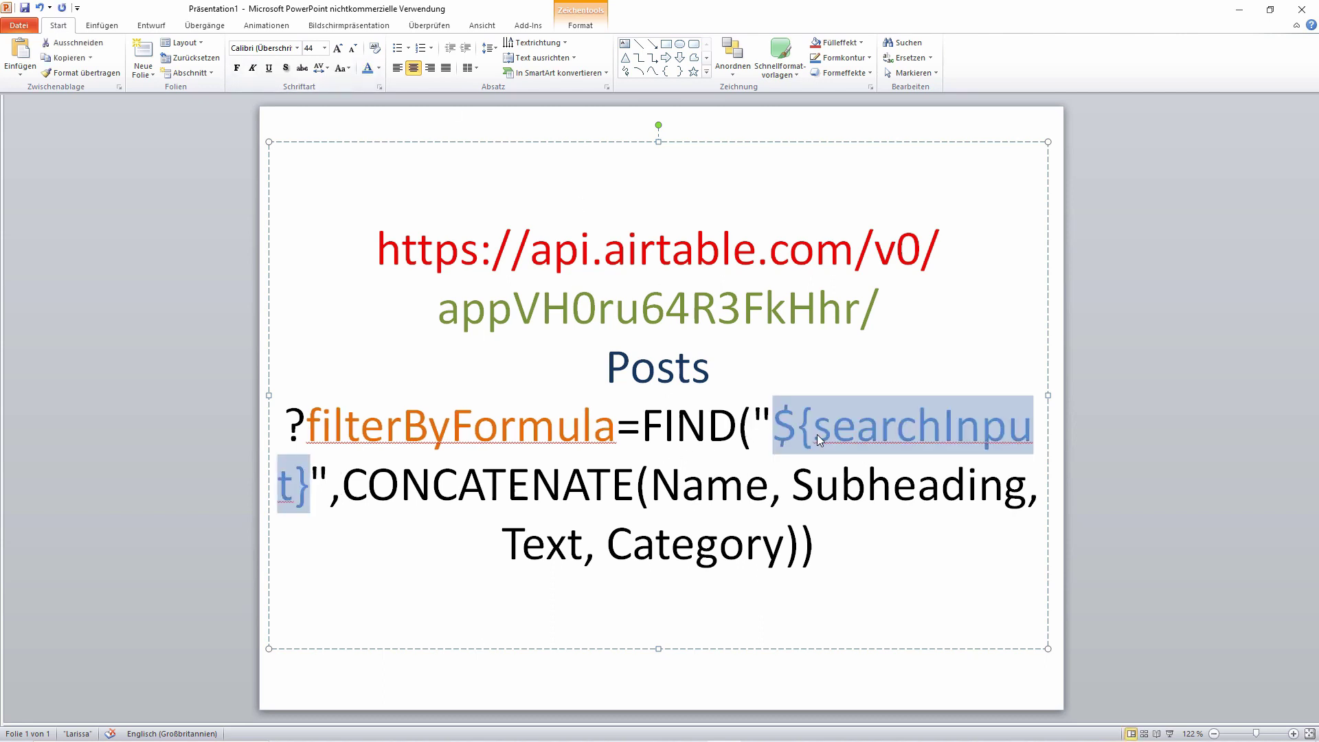
# - Select the quoted ${searchInput} argument inside the FIND formula
pyautogui.click(794, 427)
pyautogui.moveTo(791, 427); pyautogui.dragTo(782, 425)
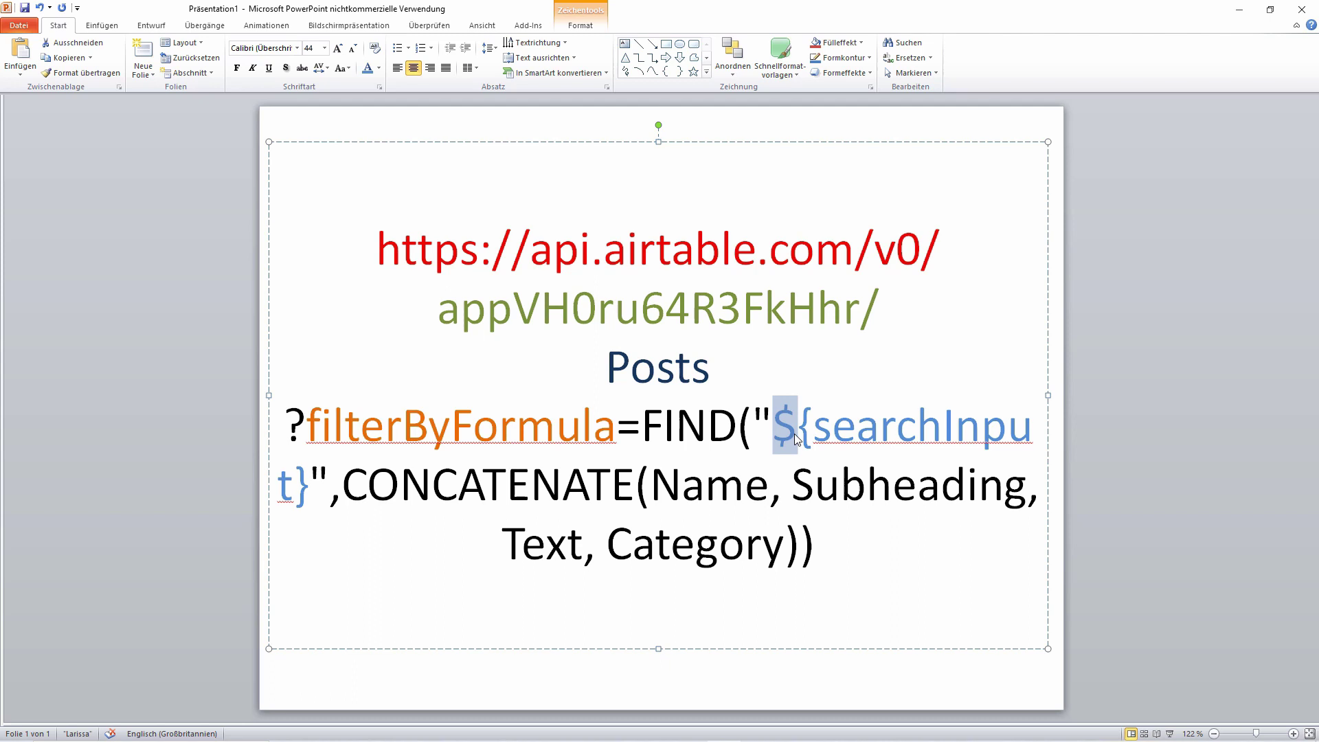
pyautogui.moveTo(796, 438); pyautogui.dragTo(813, 445)
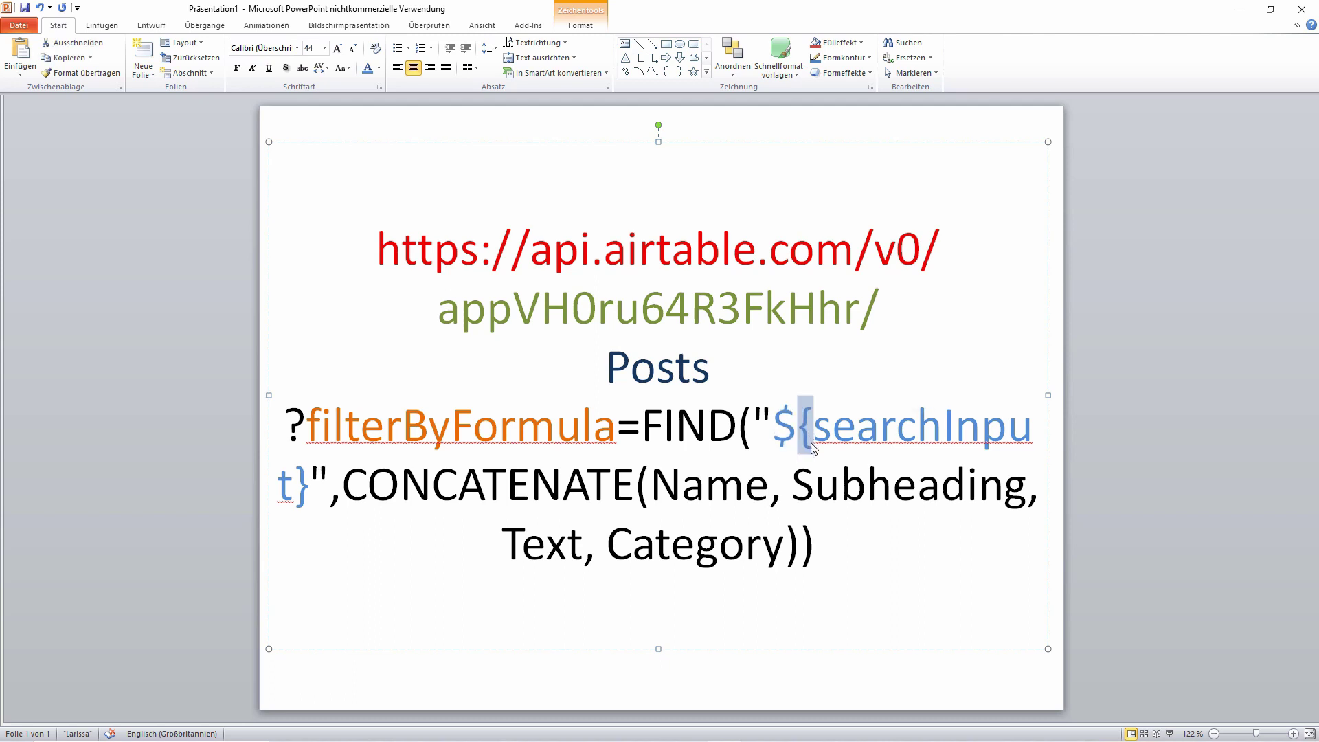
pyautogui.moveTo(815, 434); pyautogui.dragTo(296, 481)
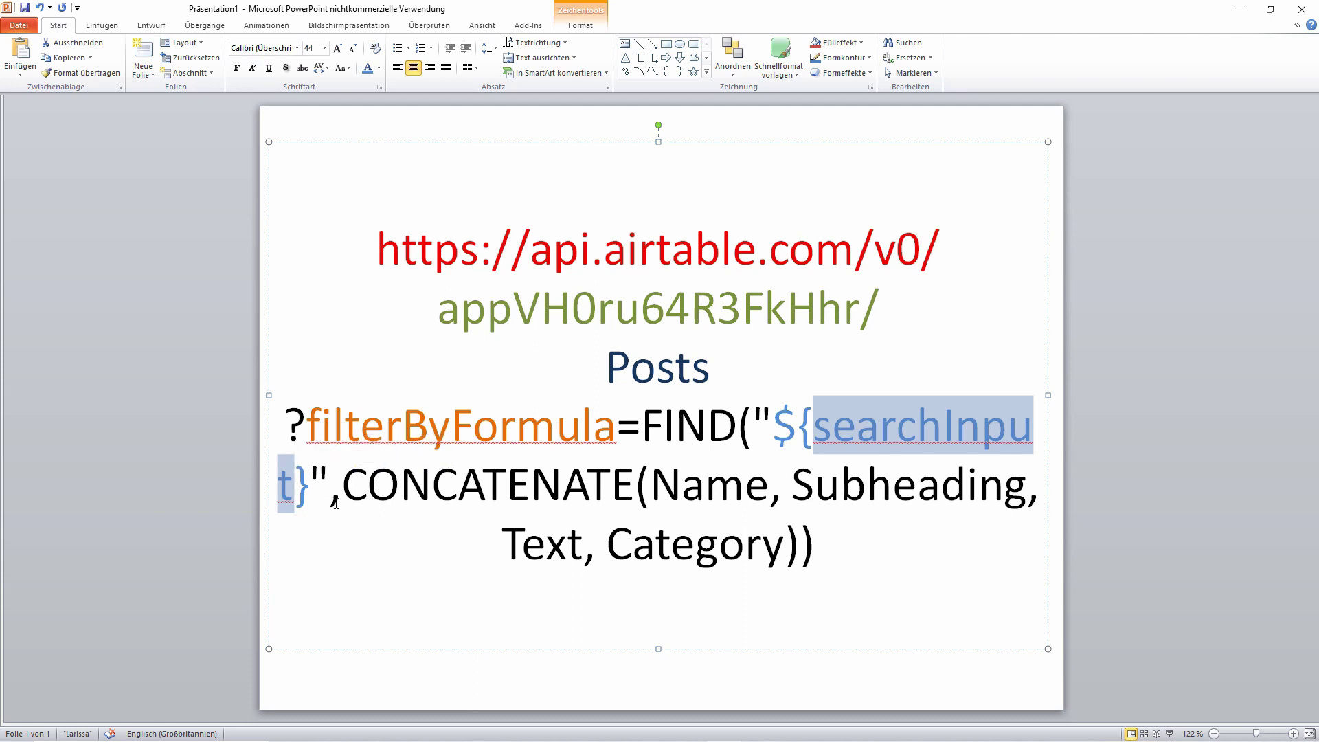
pyautogui.click(773, 440)
pyautogui.moveTo(773, 443); pyautogui.dragTo(306, 483)
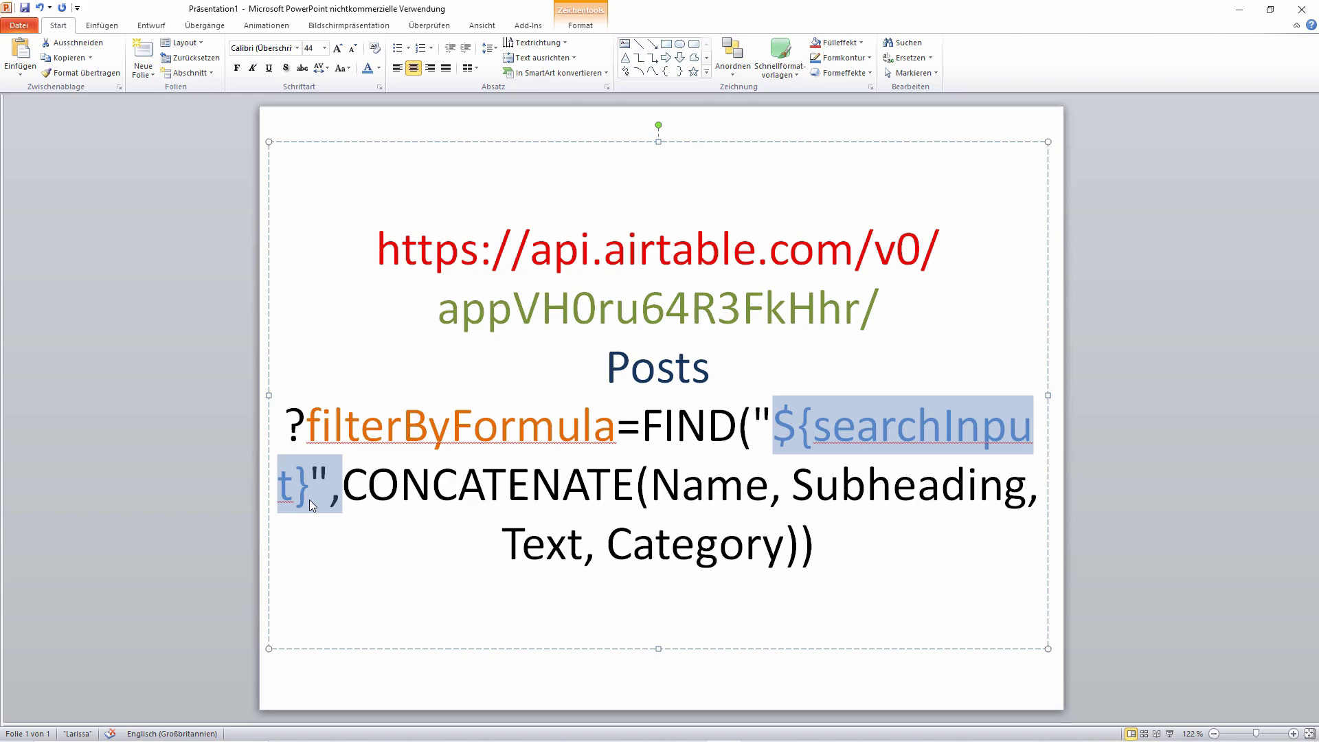
# - Read the CONCATENATE description in Airtable's formula reference, then return to the BlogApp: Posts base
pyautogui.hotkey('alt', 'Tab')
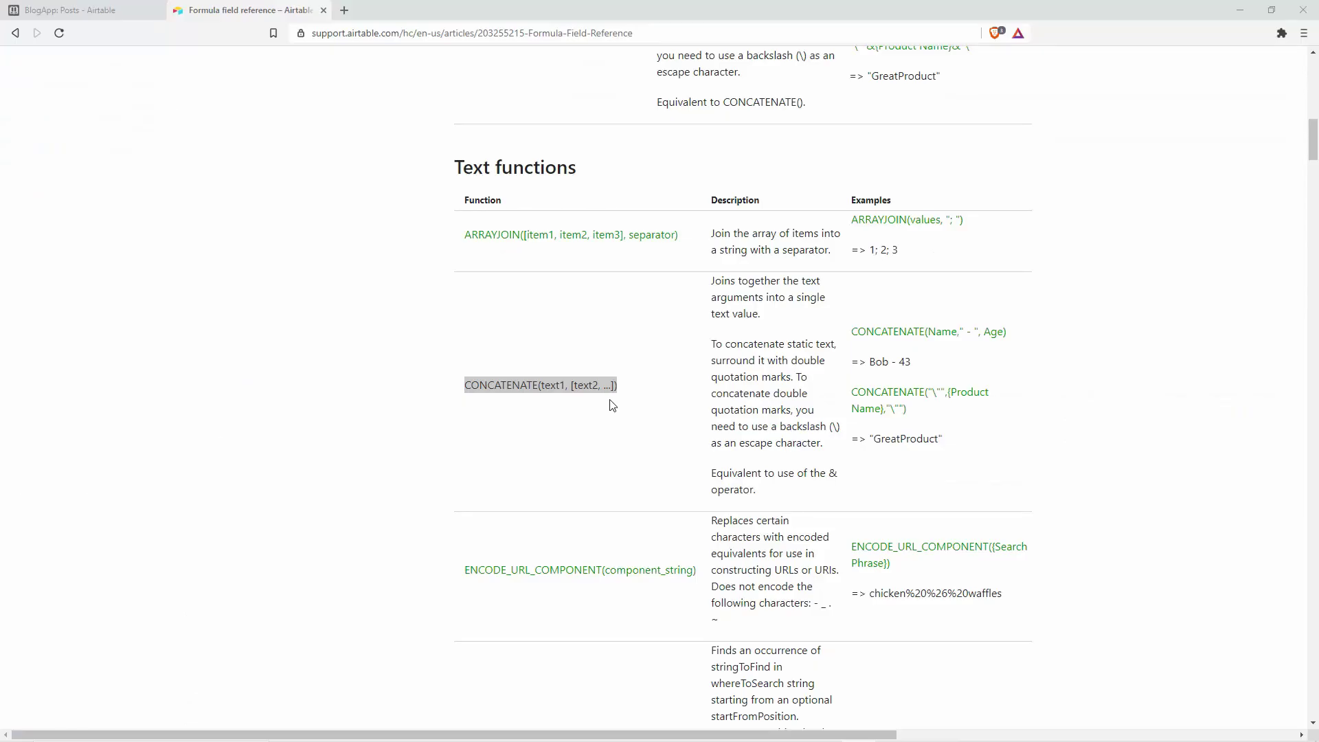
pyautogui.moveTo(716, 281); pyautogui.dragTo(768, 316)
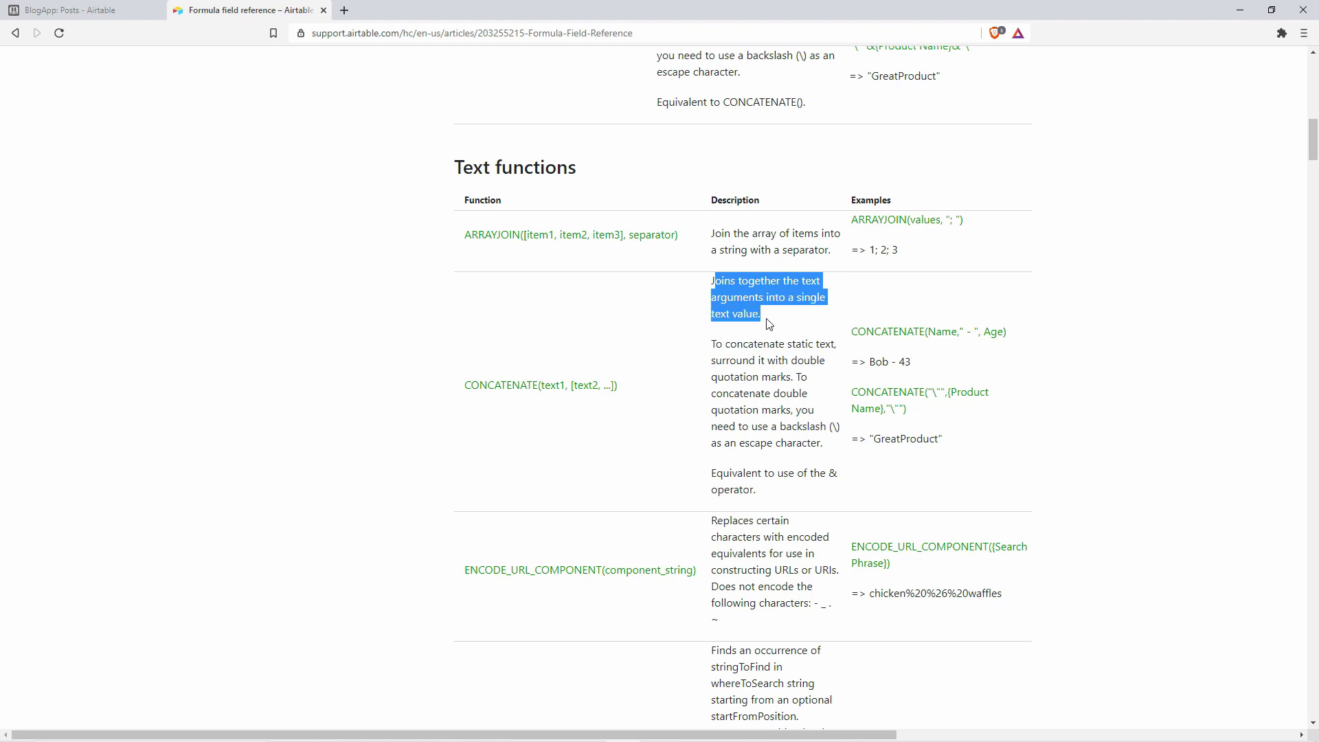
pyautogui.click(769, 318)
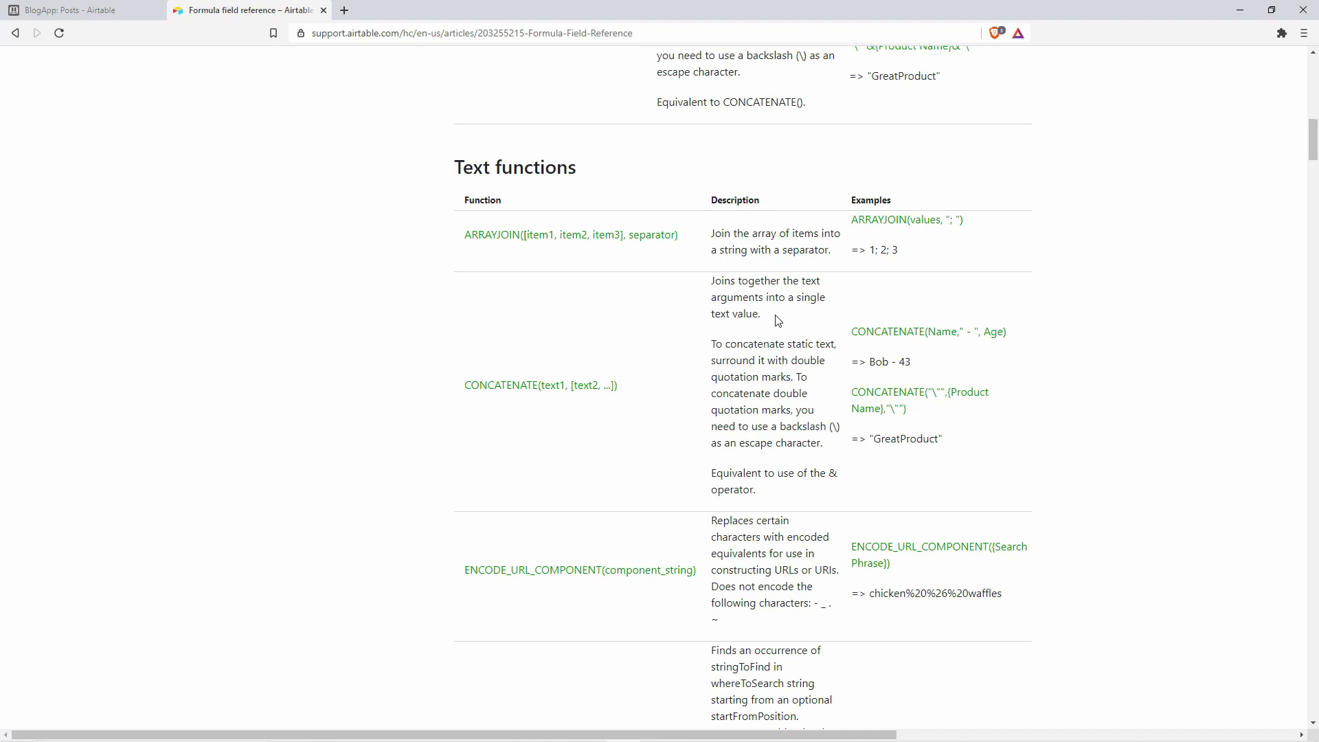
pyautogui.click(21, 10)
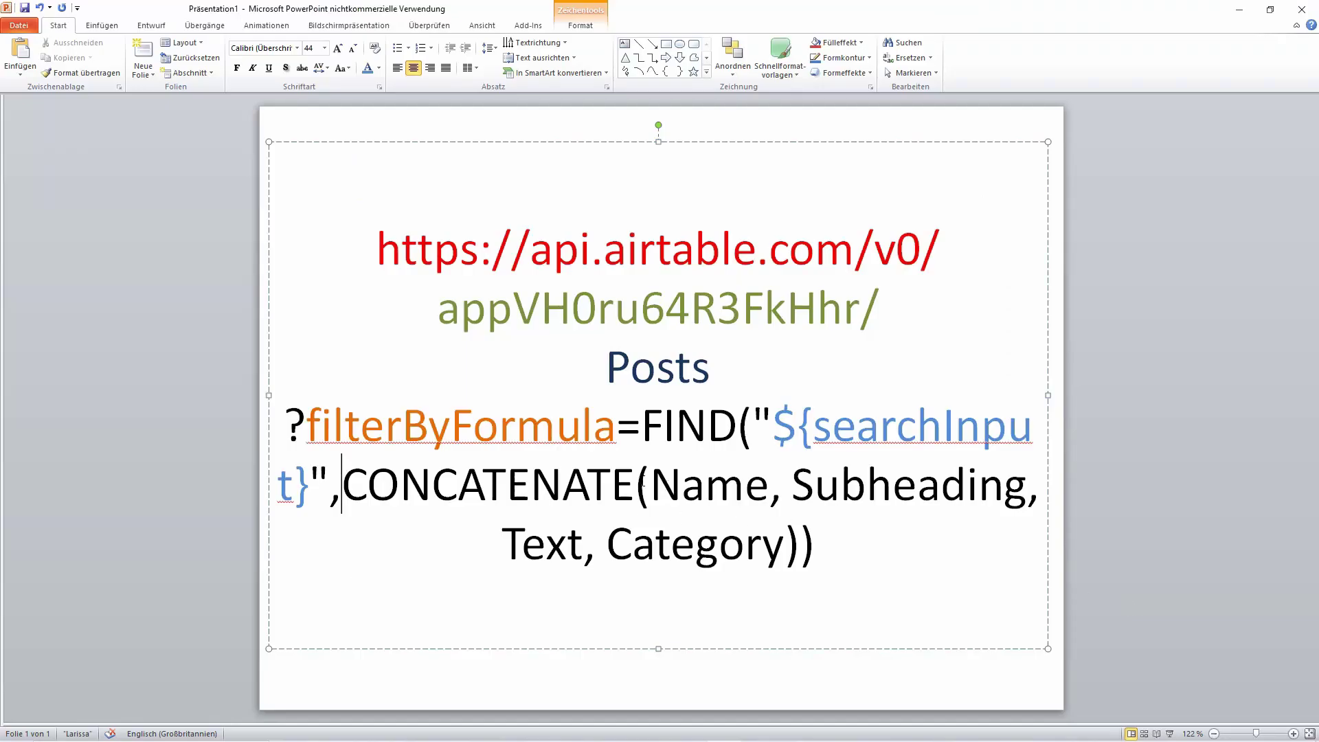
# - Walk through the slide's CONCATENATE(Name, Subheading, Text, Category) fields and the ${searchInput} FIND argument
pyautogui.doubleClick(343, 485)
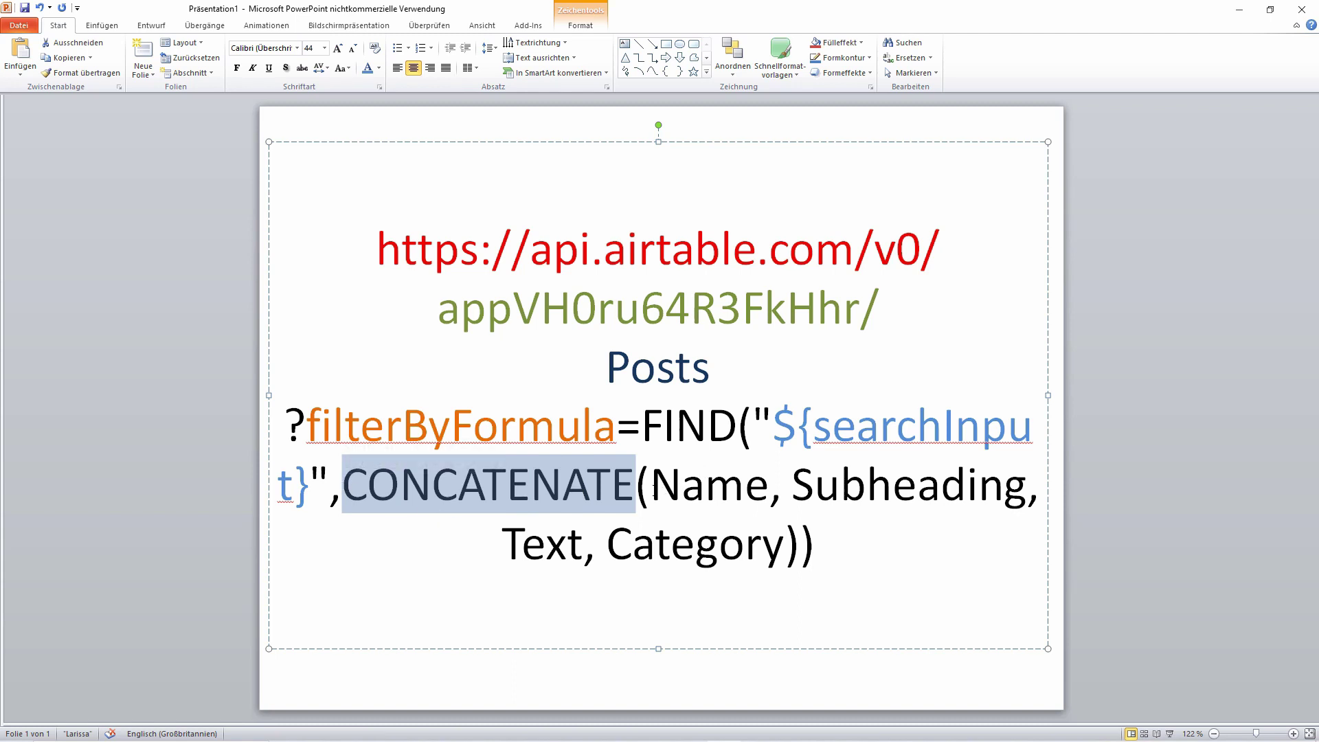
pyautogui.moveTo(651, 489); pyautogui.dragTo(1028, 490)
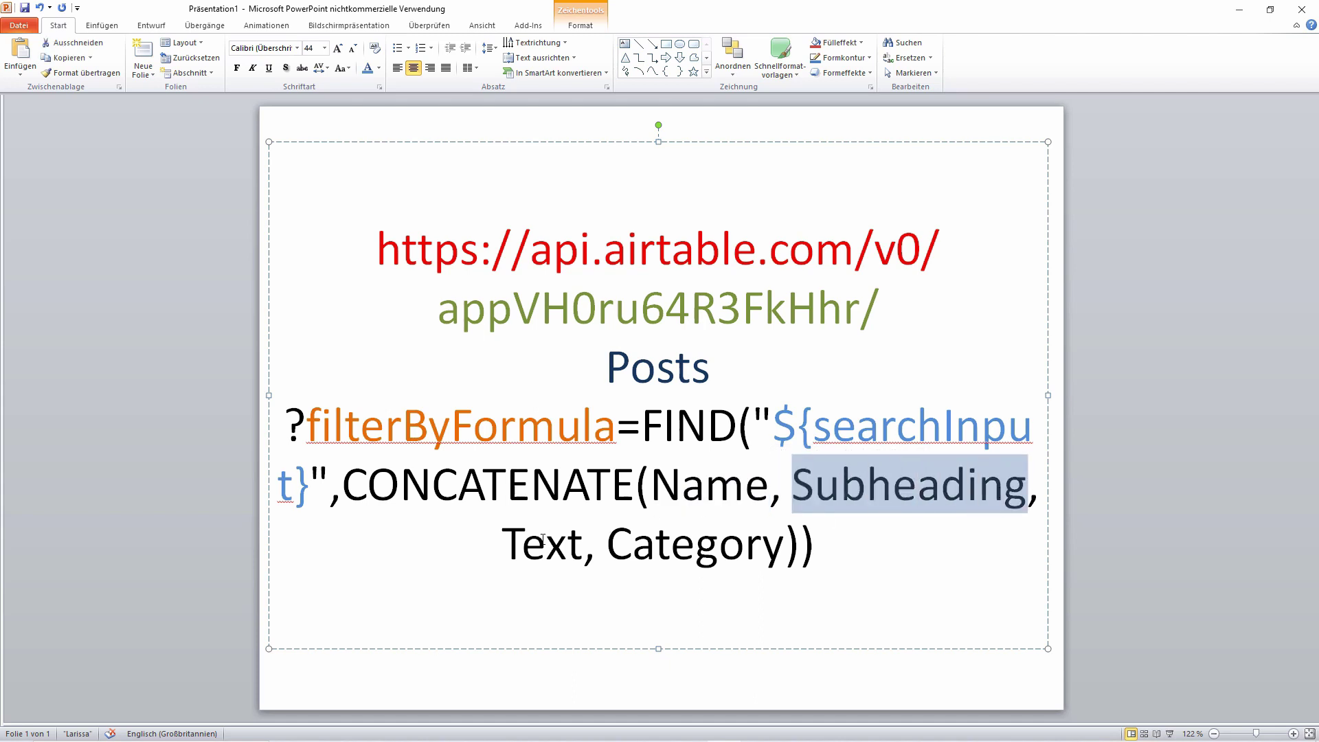
pyautogui.moveTo(505, 546); pyautogui.dragTo(421, 496)
pyautogui.click(768, 542)
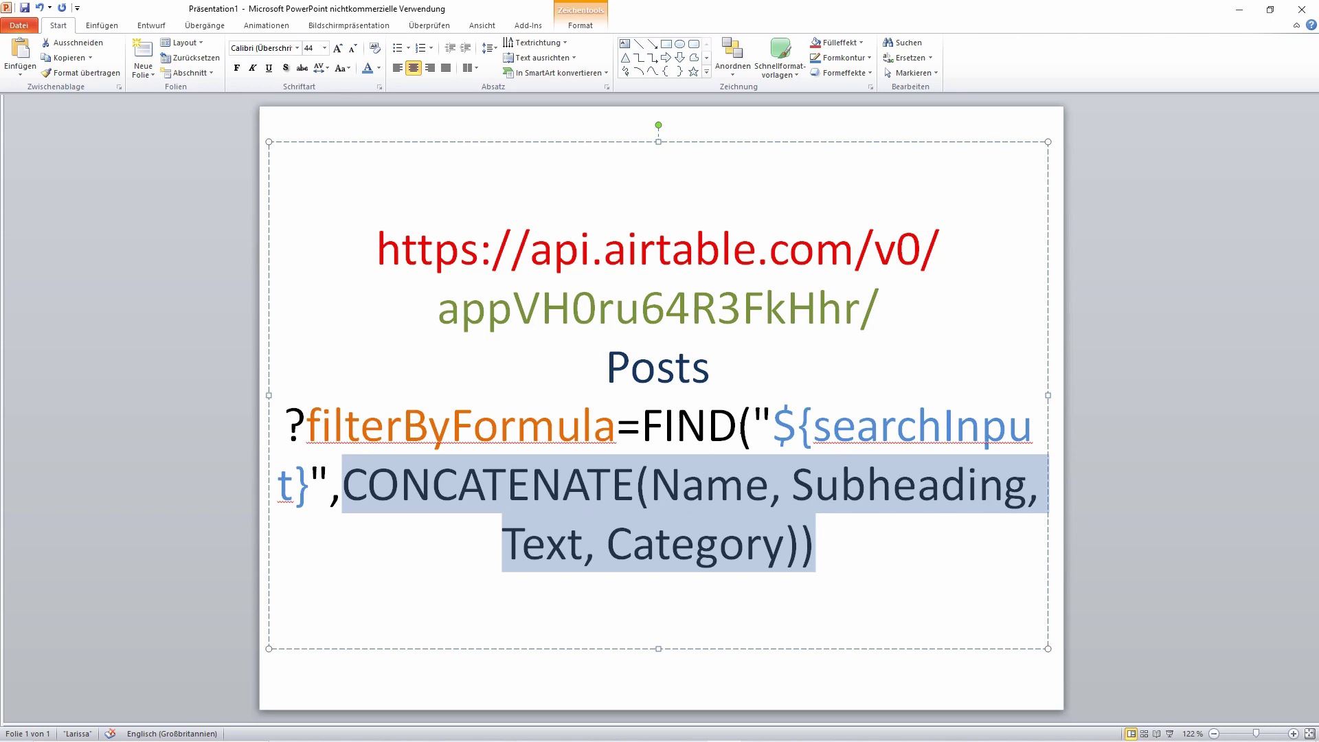
pyautogui.moveTo(773, 422); pyautogui.dragTo(306, 474)
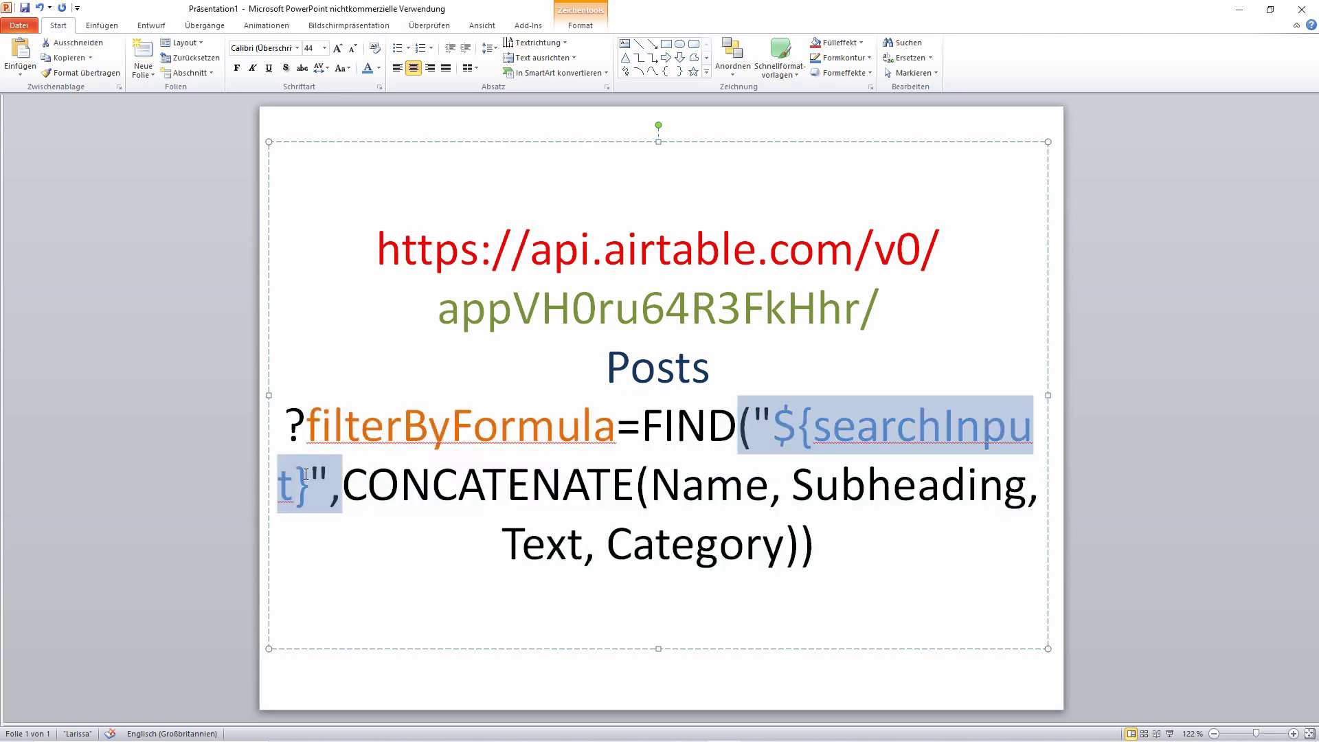
pyautogui.click(651, 485)
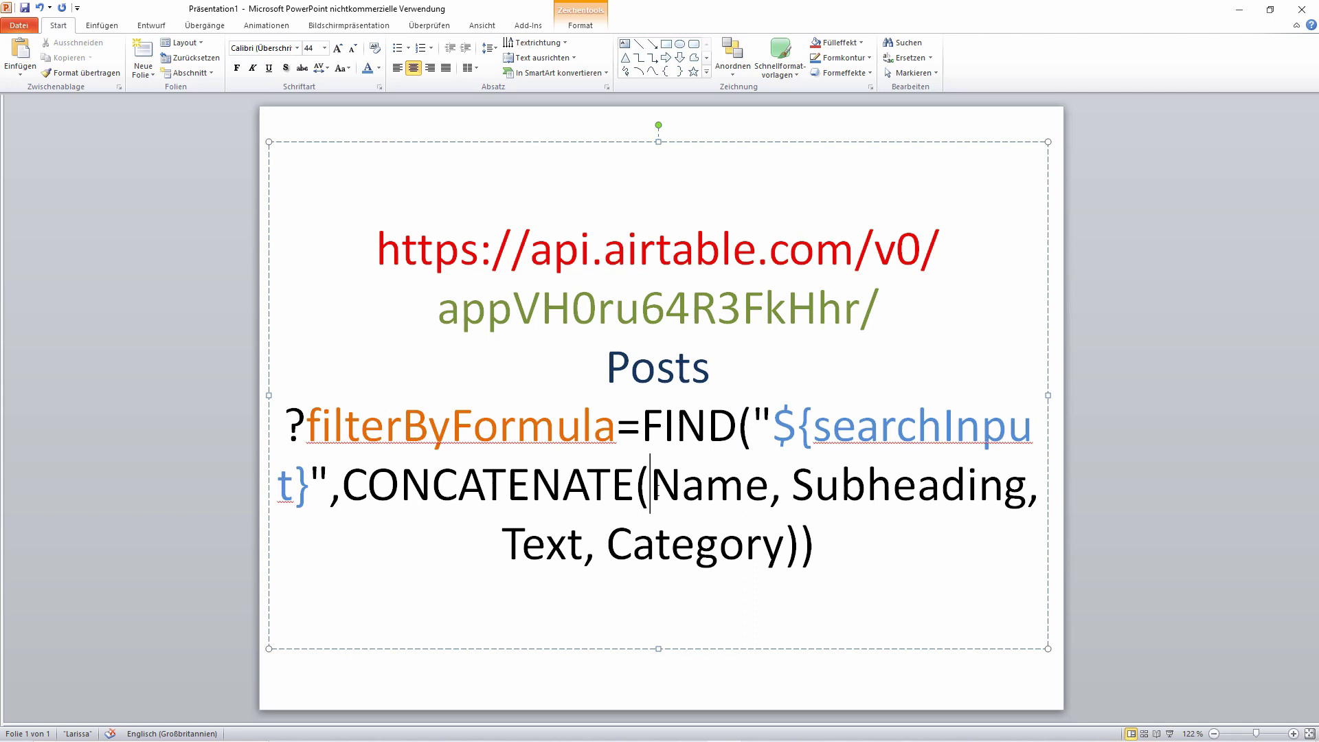
pyautogui.moveTo(651, 484); pyautogui.dragTo(919, 496)
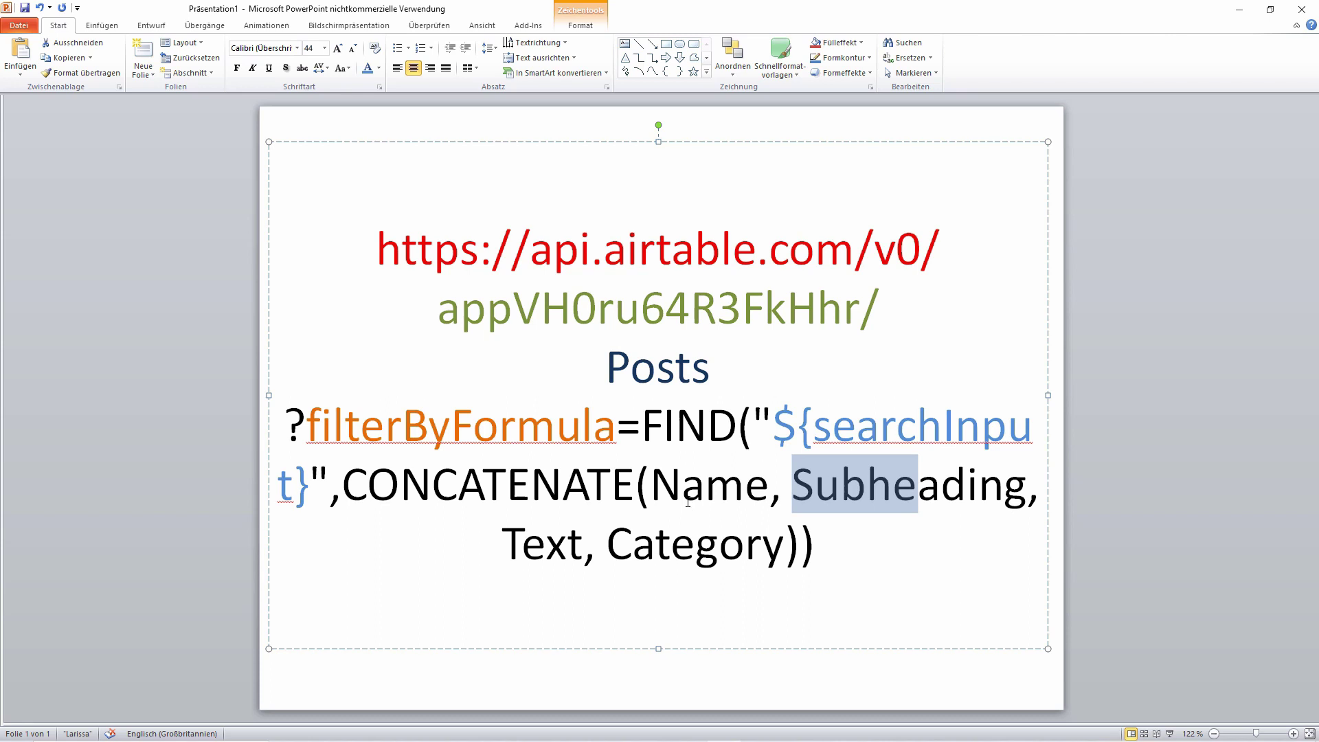
pyautogui.click(769, 498)
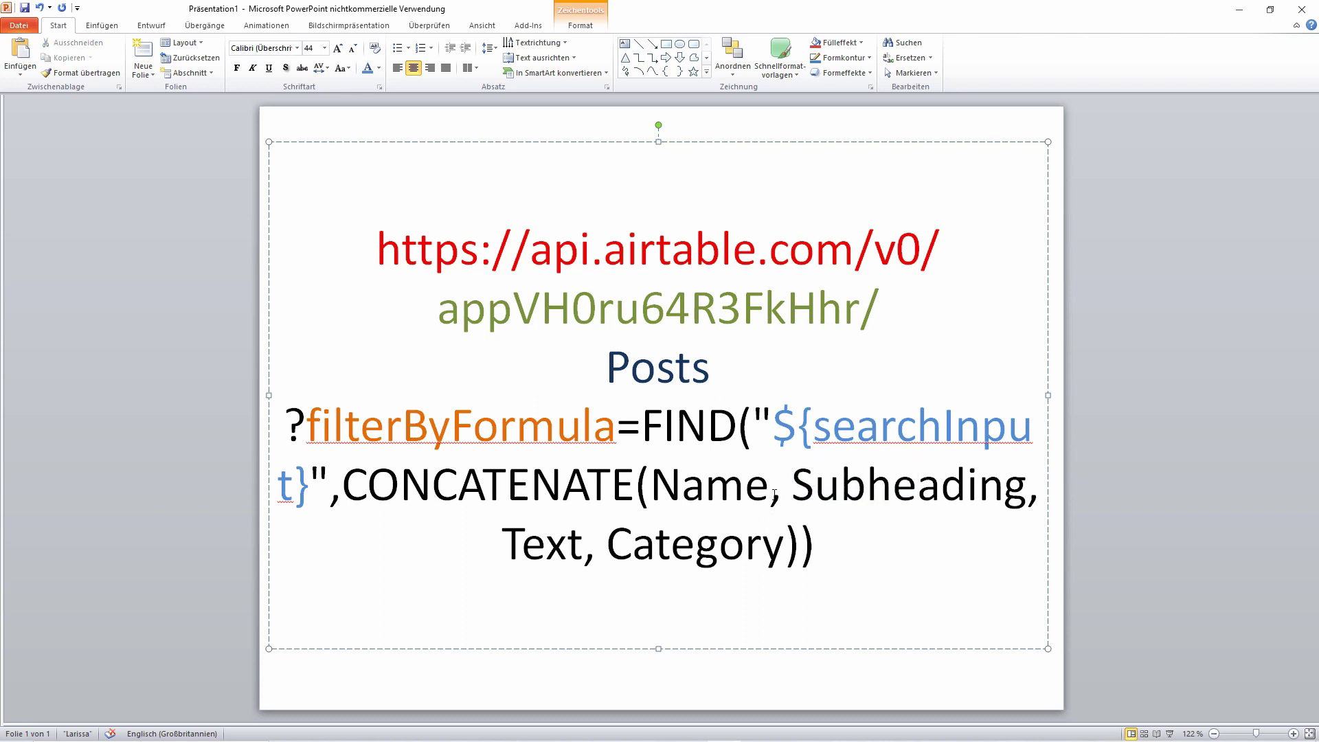
pyautogui.moveTo(790, 487); pyautogui.dragTo(1025, 489)
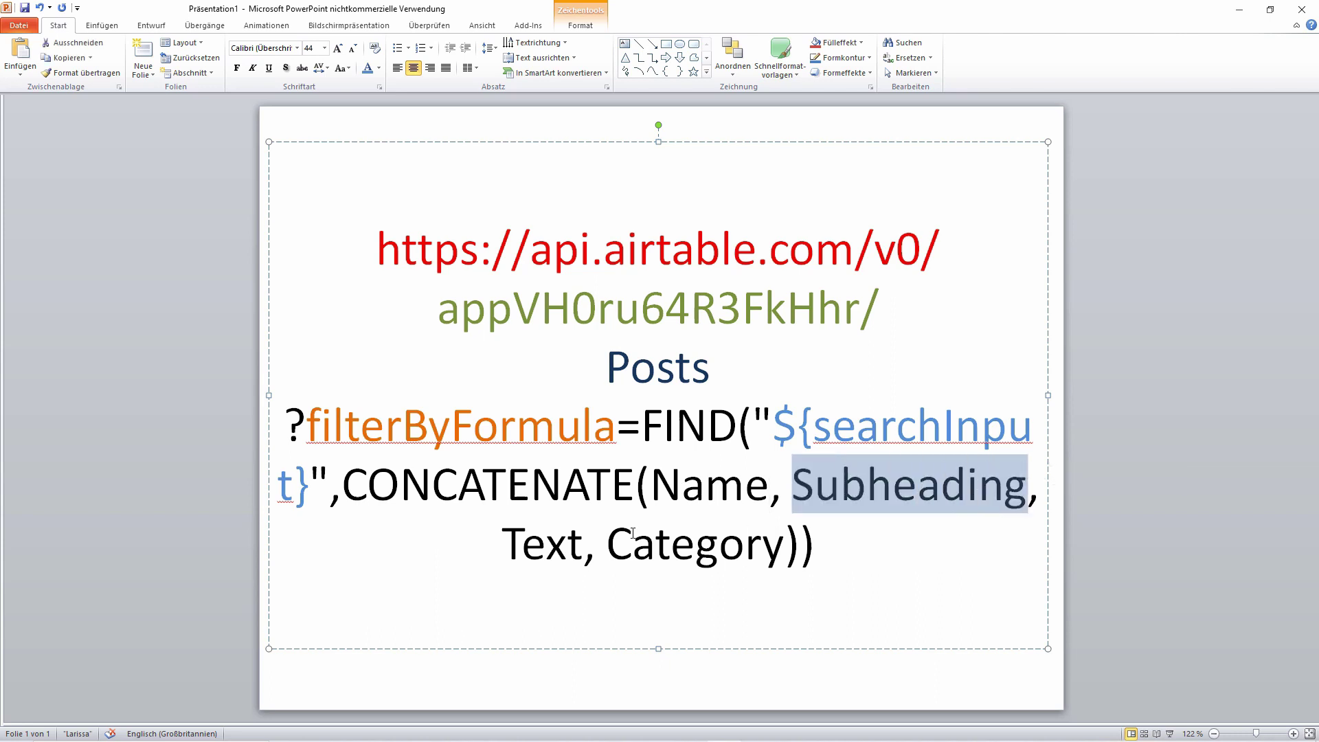
pyautogui.moveTo(588, 542); pyautogui.dragTo(502, 543)
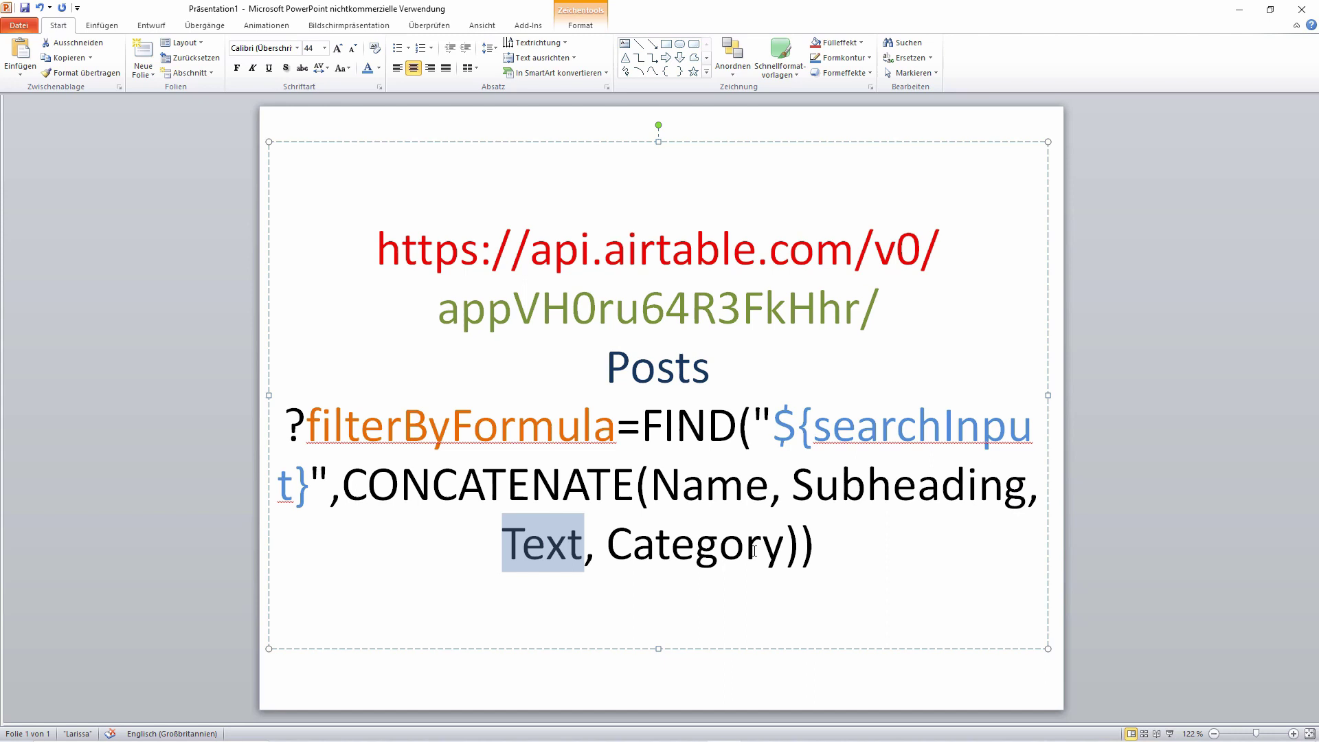
pyautogui.doubleClick(610, 546)
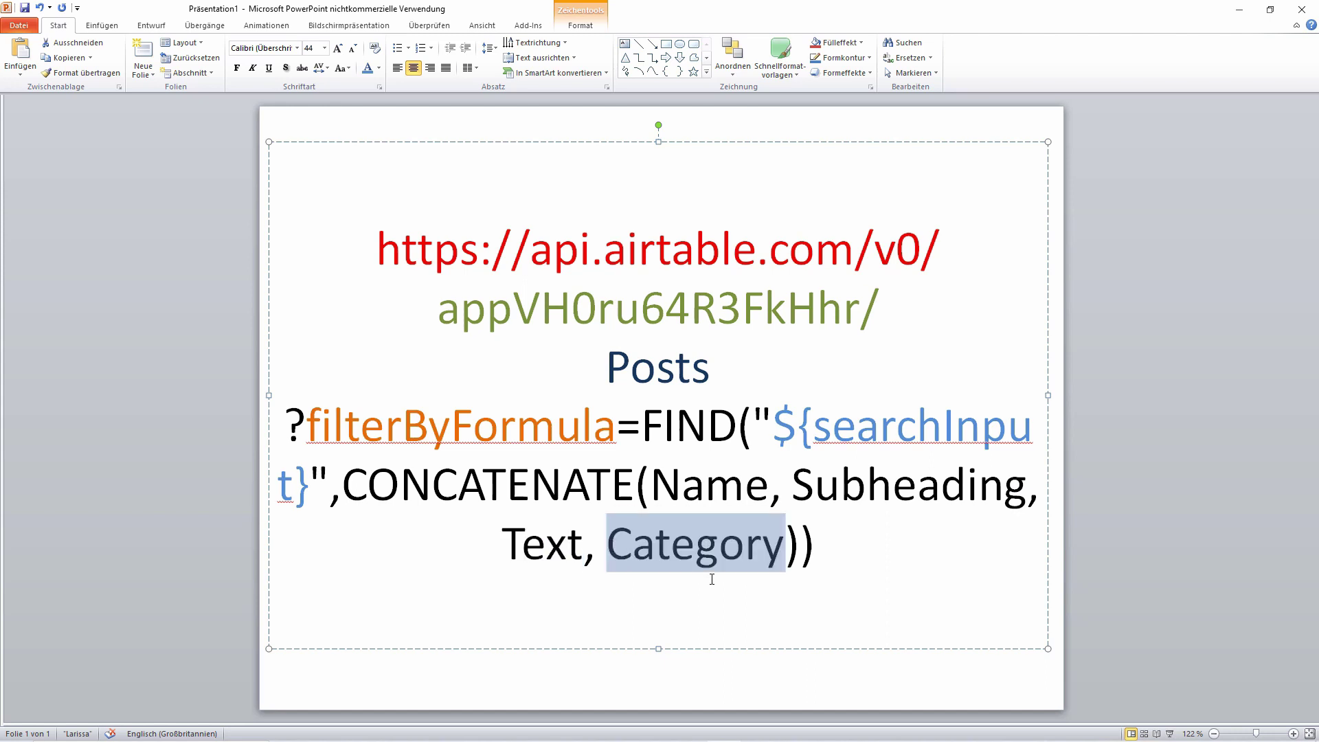
pyautogui.click(785, 562)
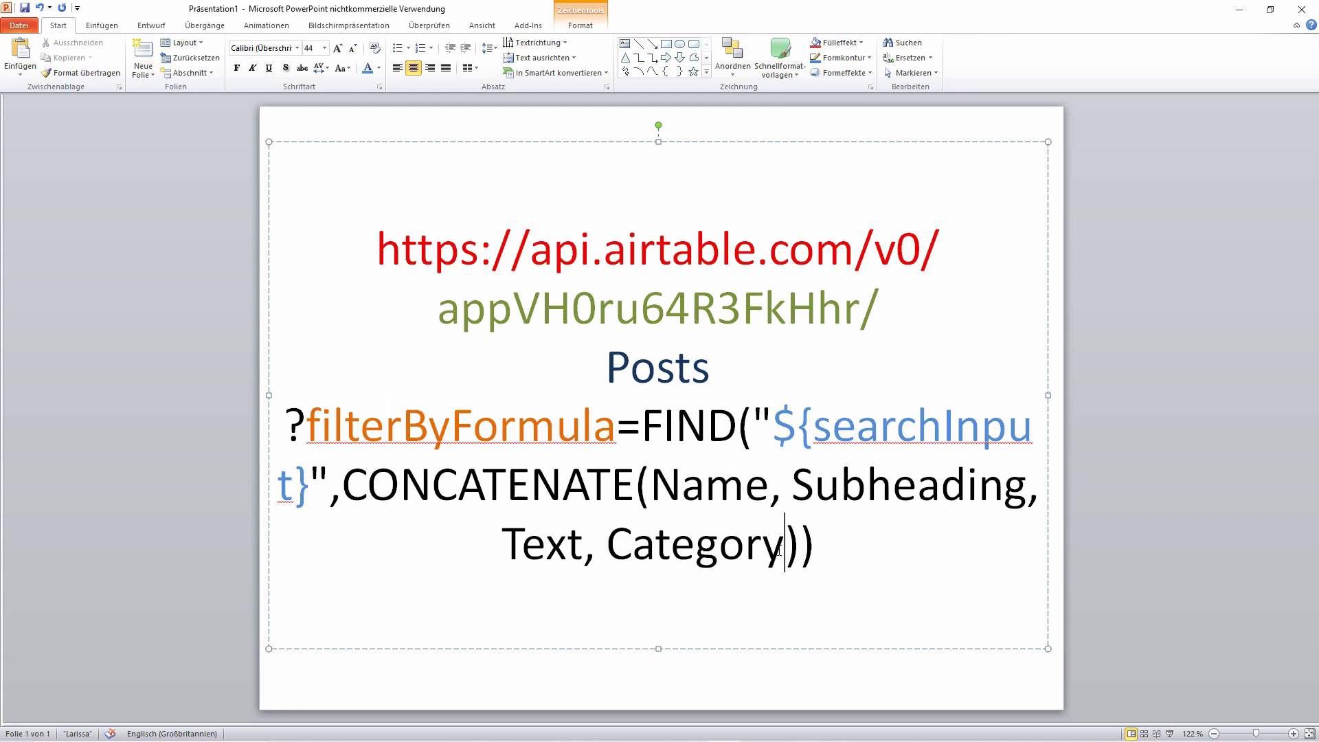
# - Go over the base API URL, base id, Posts, filterByFormula and FIND, then return to Bravo Studio
pyautogui.doubleClick(554, 270)
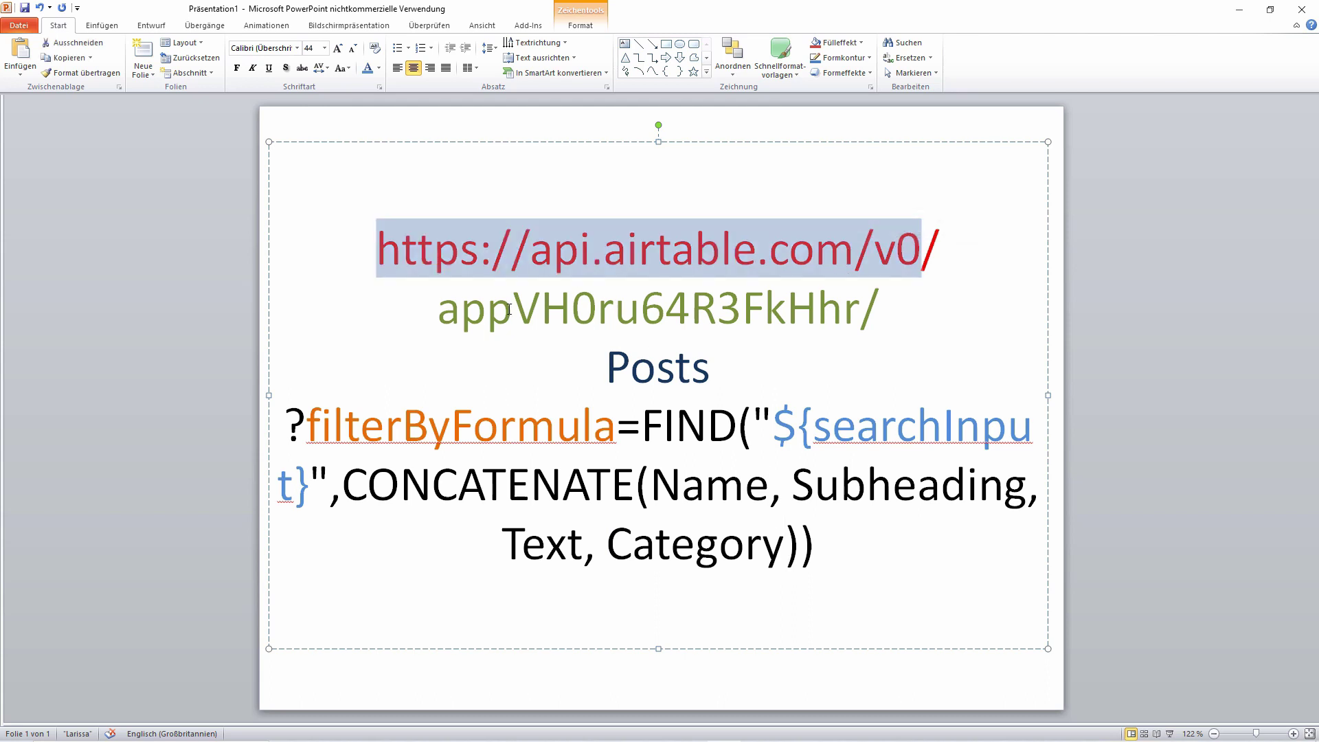
pyautogui.moveTo(440, 310); pyautogui.dragTo(854, 318)
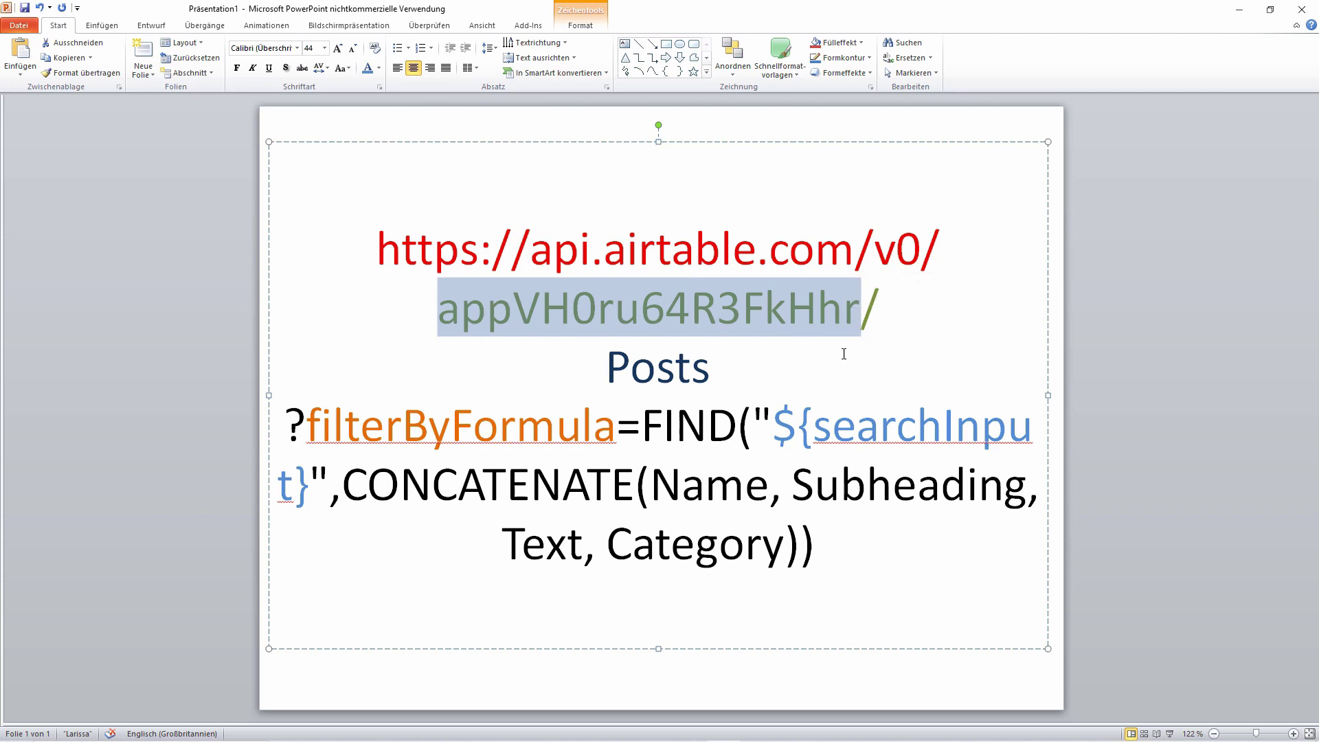
pyautogui.moveTo(617, 371); pyautogui.dragTo(704, 372)
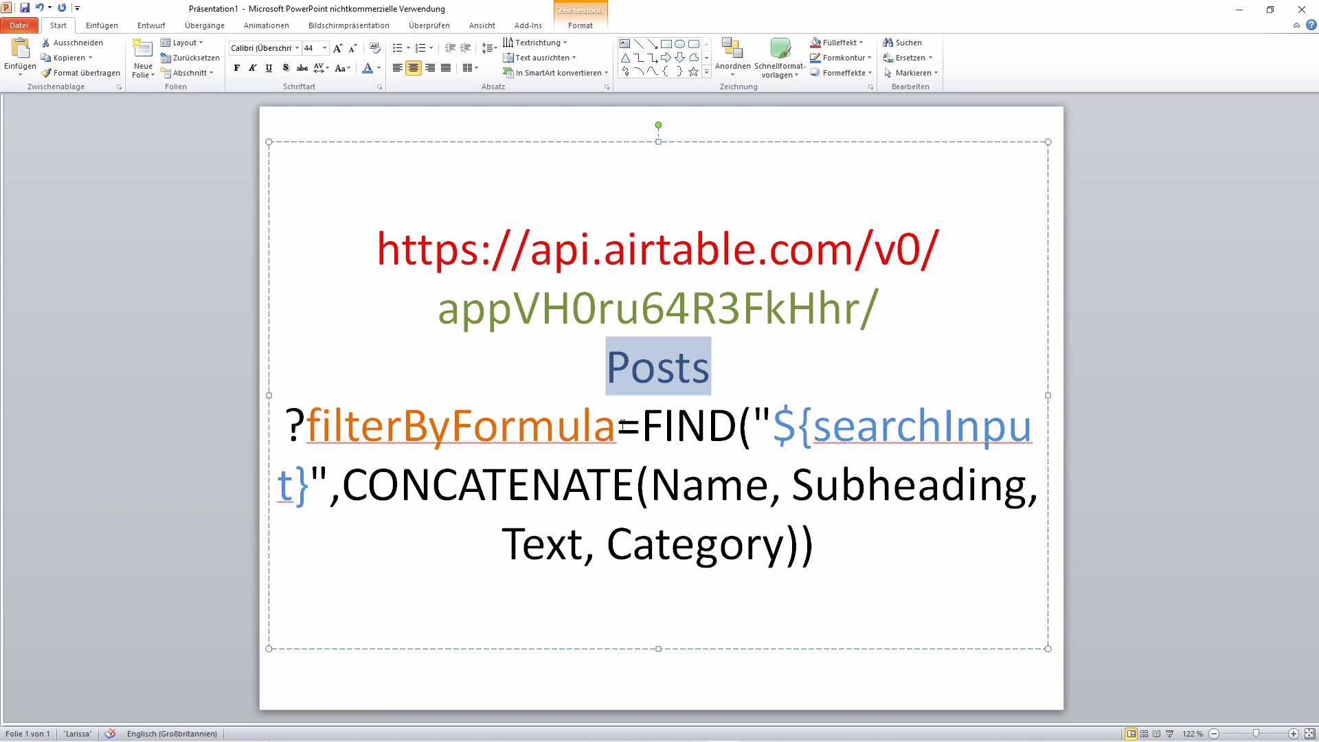
pyautogui.moveTo(617, 426); pyautogui.dragTo(307, 431)
pyautogui.click(500, 434)
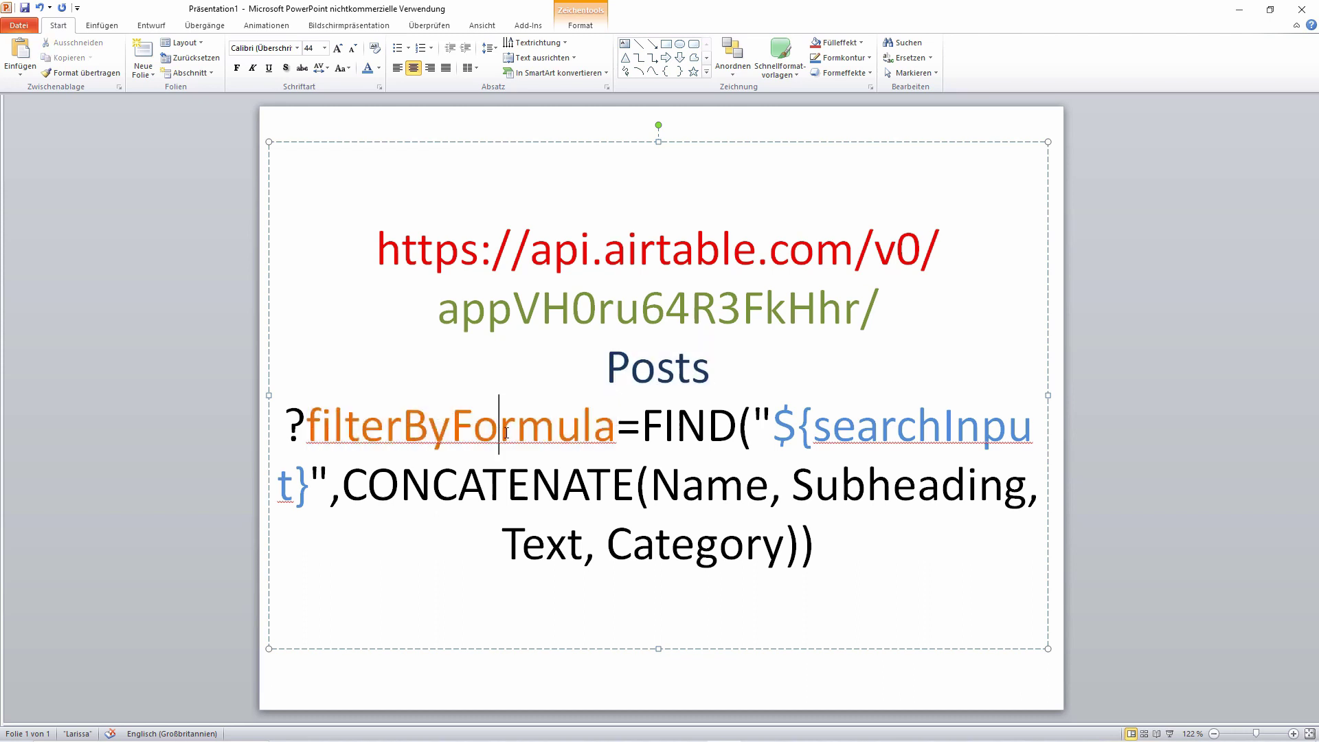
pyautogui.click(645, 432)
pyautogui.moveTo(646, 432); pyautogui.dragTo(734, 426)
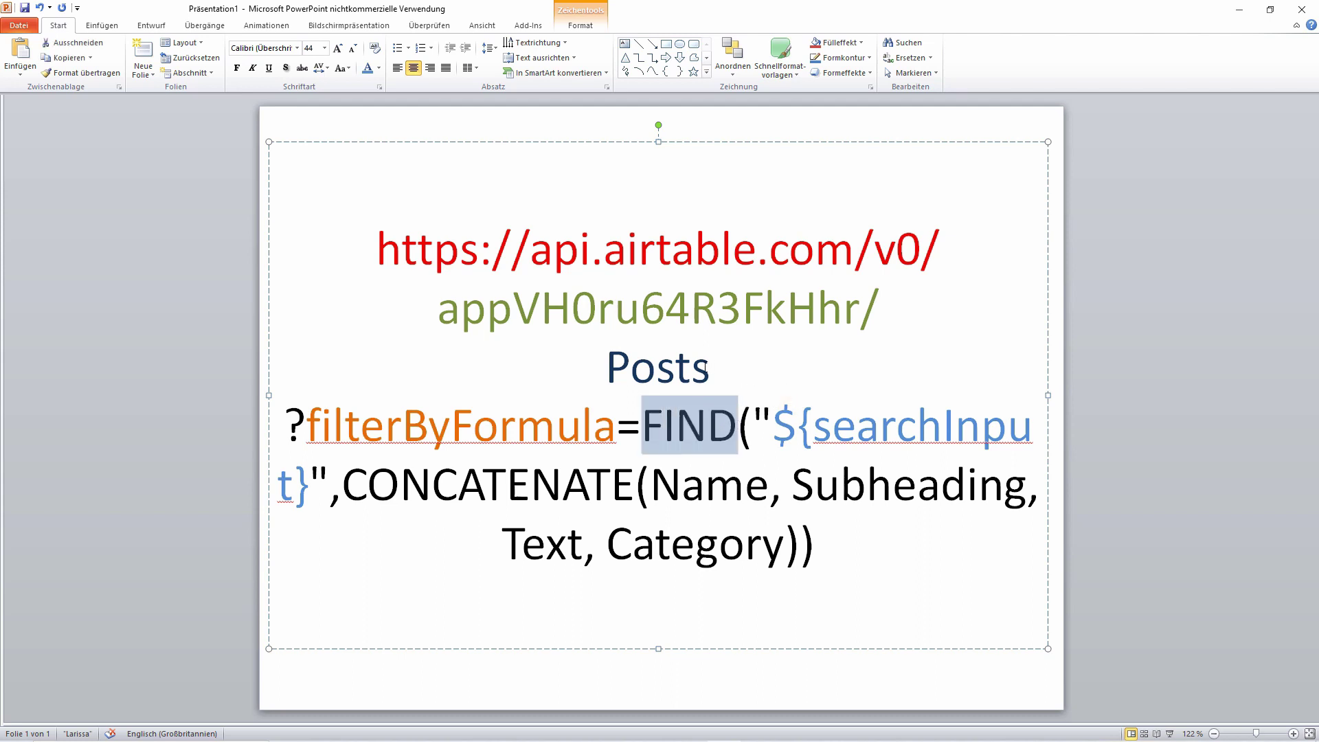
pyautogui.moveTo(692, 366); pyautogui.dragTo(613, 373)
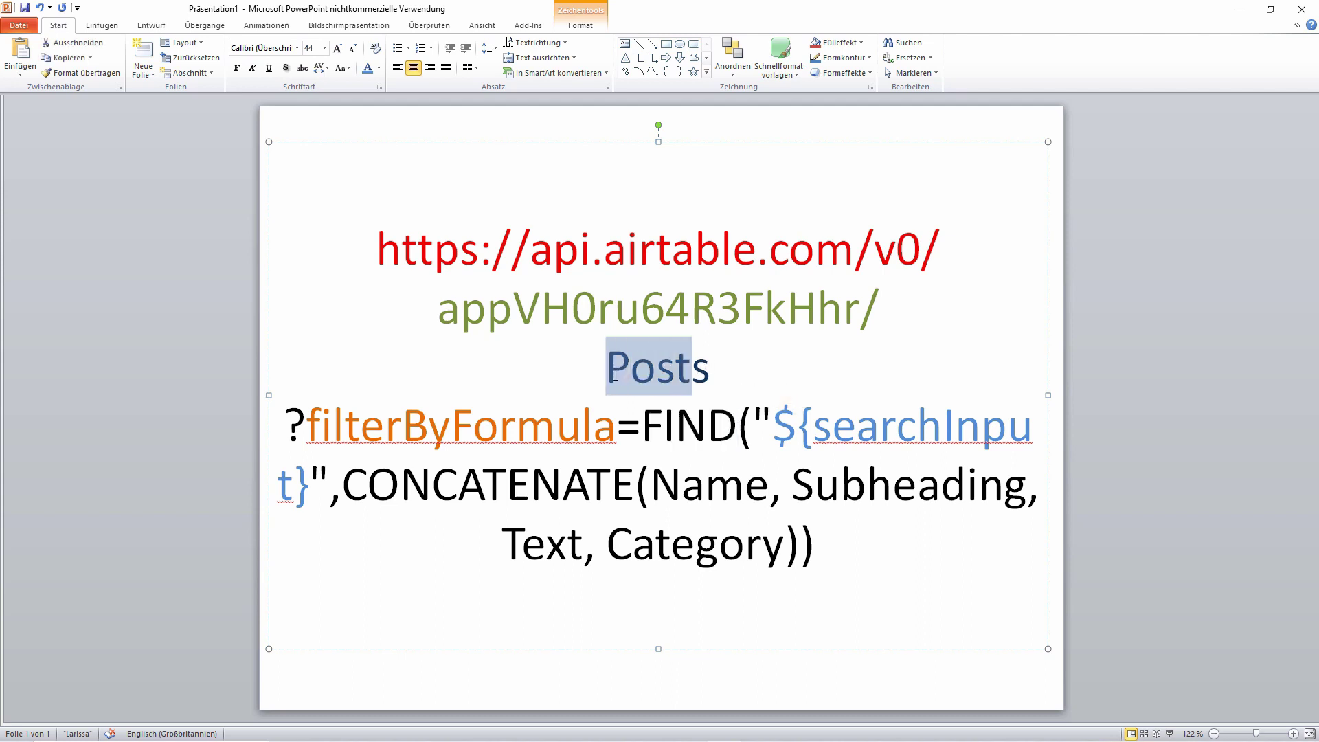
pyautogui.click(716, 380)
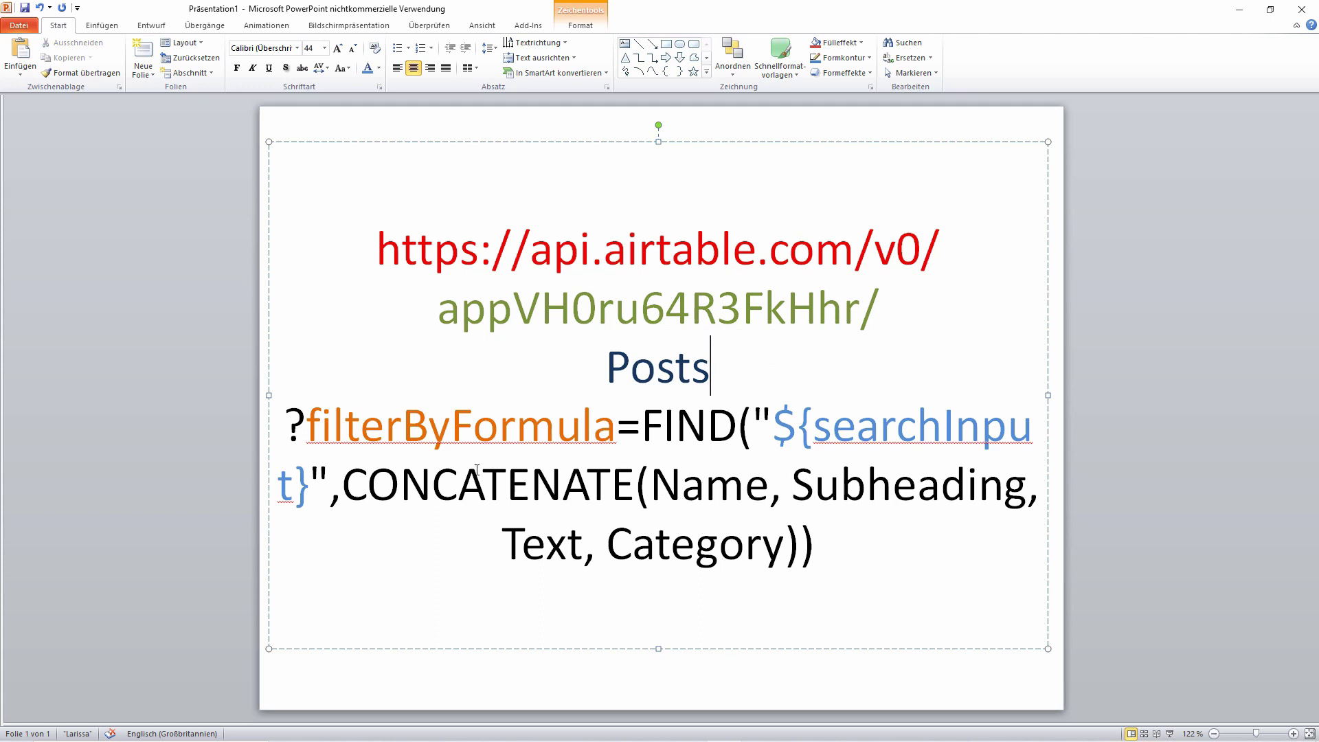
pyautogui.moveTo(350, 480); pyautogui.dragTo(815, 542)
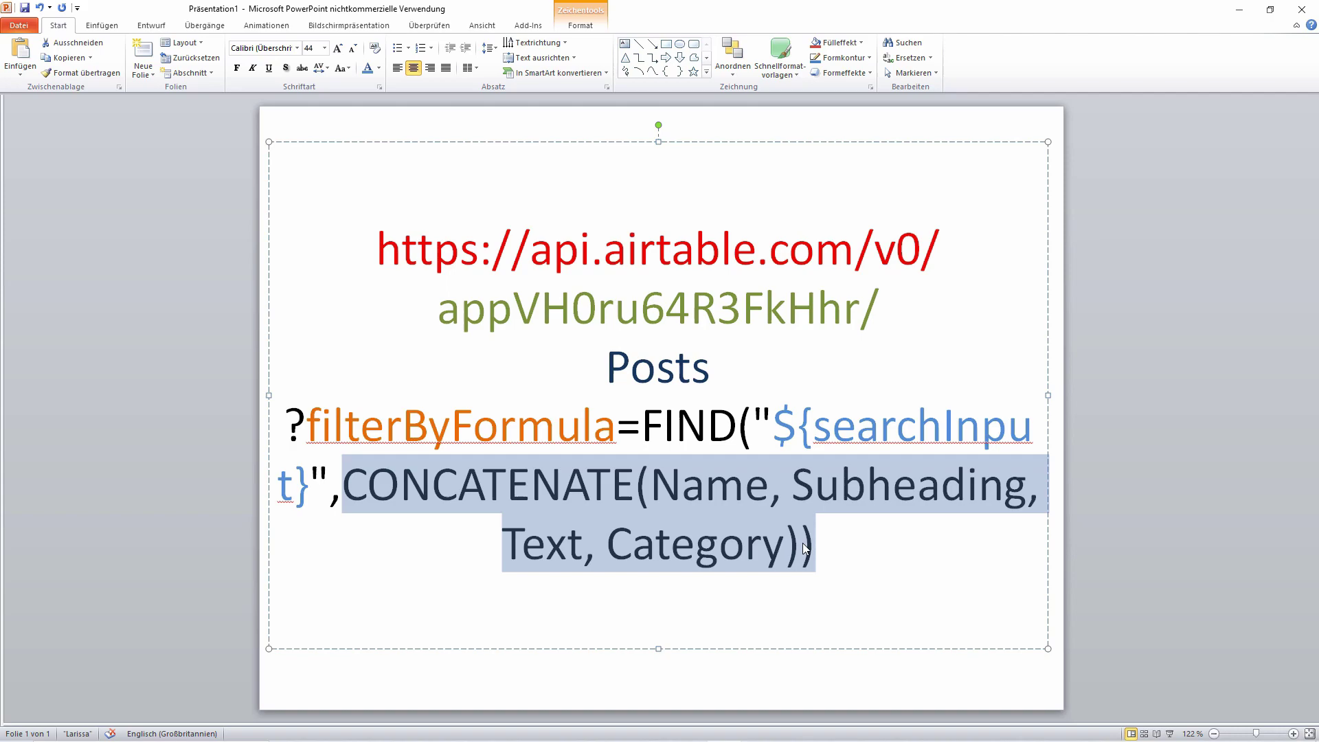
pyautogui.moveTo(738, 426); pyautogui.dragTo(310, 484)
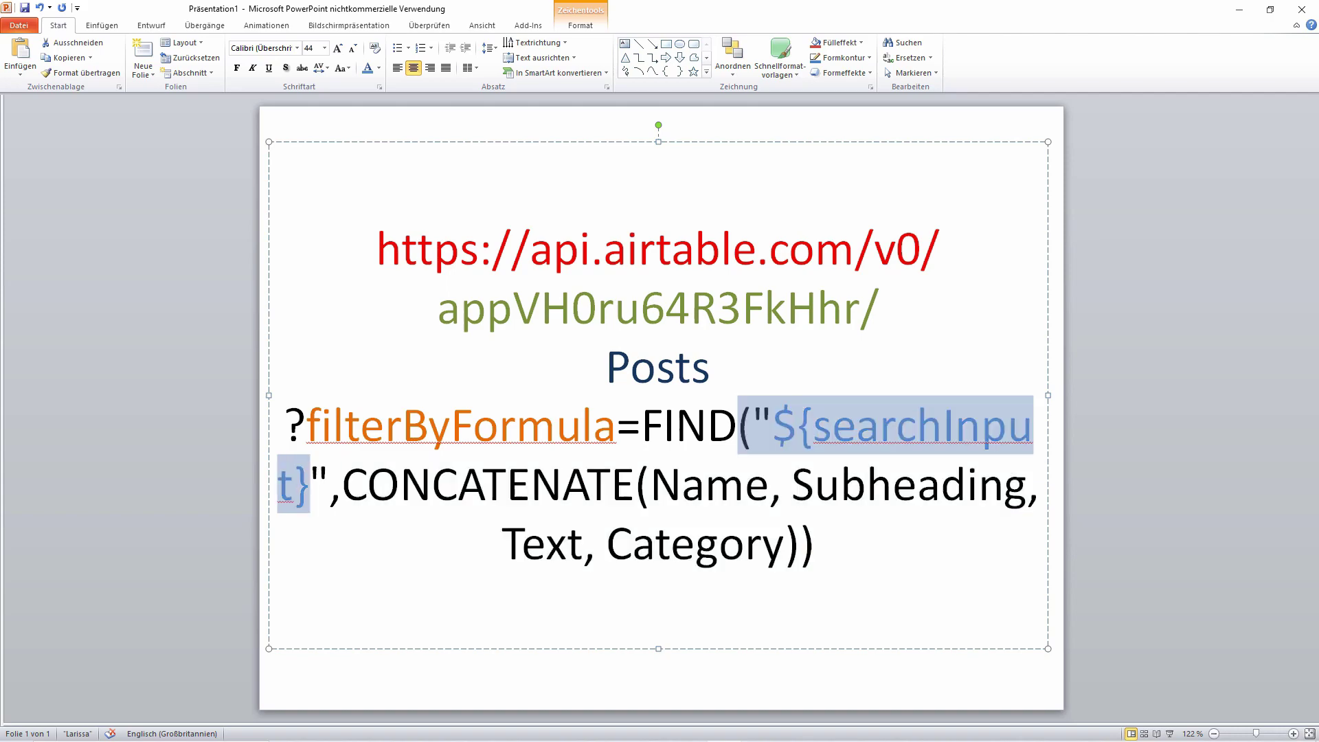
pyautogui.hotkey('alt', 'Tab')
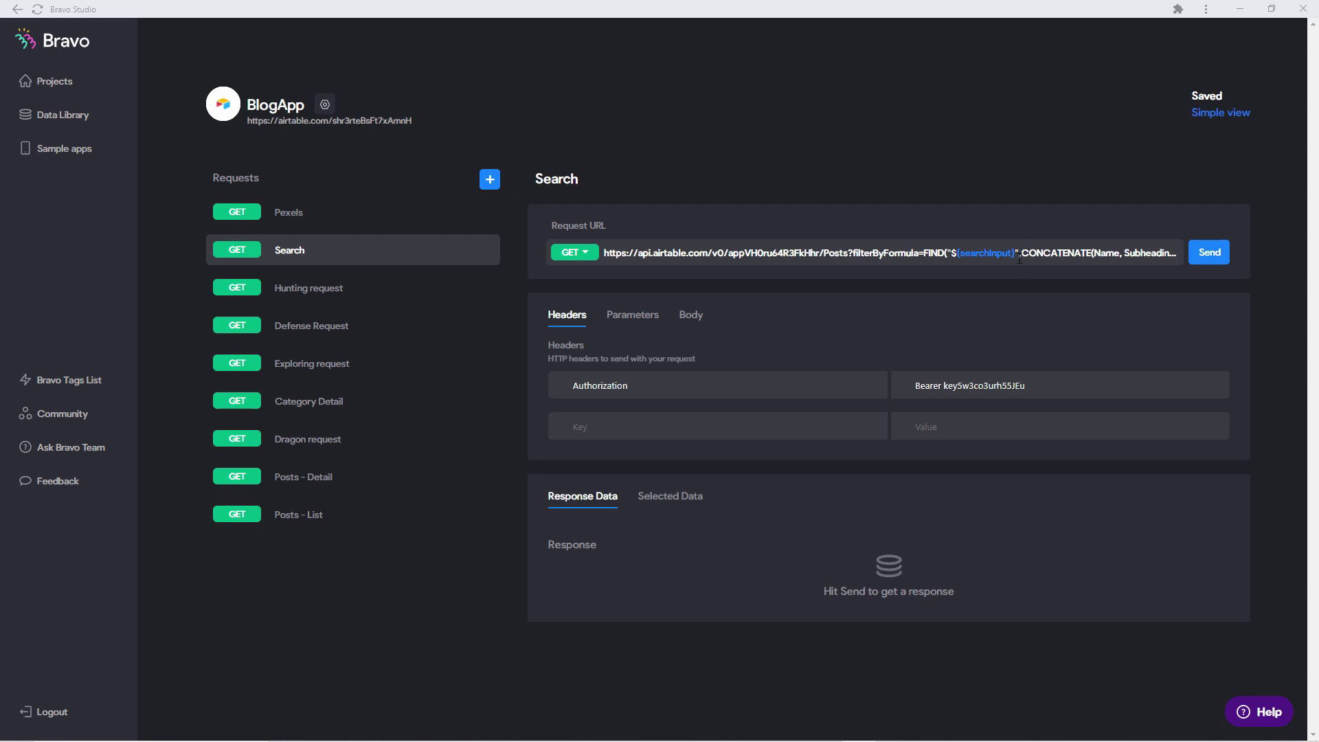
# - Change the Request URL's FIND argument from ${searchInput} to "Dragon", correcting the typo
pyautogui.moveTo(1019, 257); pyautogui.dragTo(956, 256)
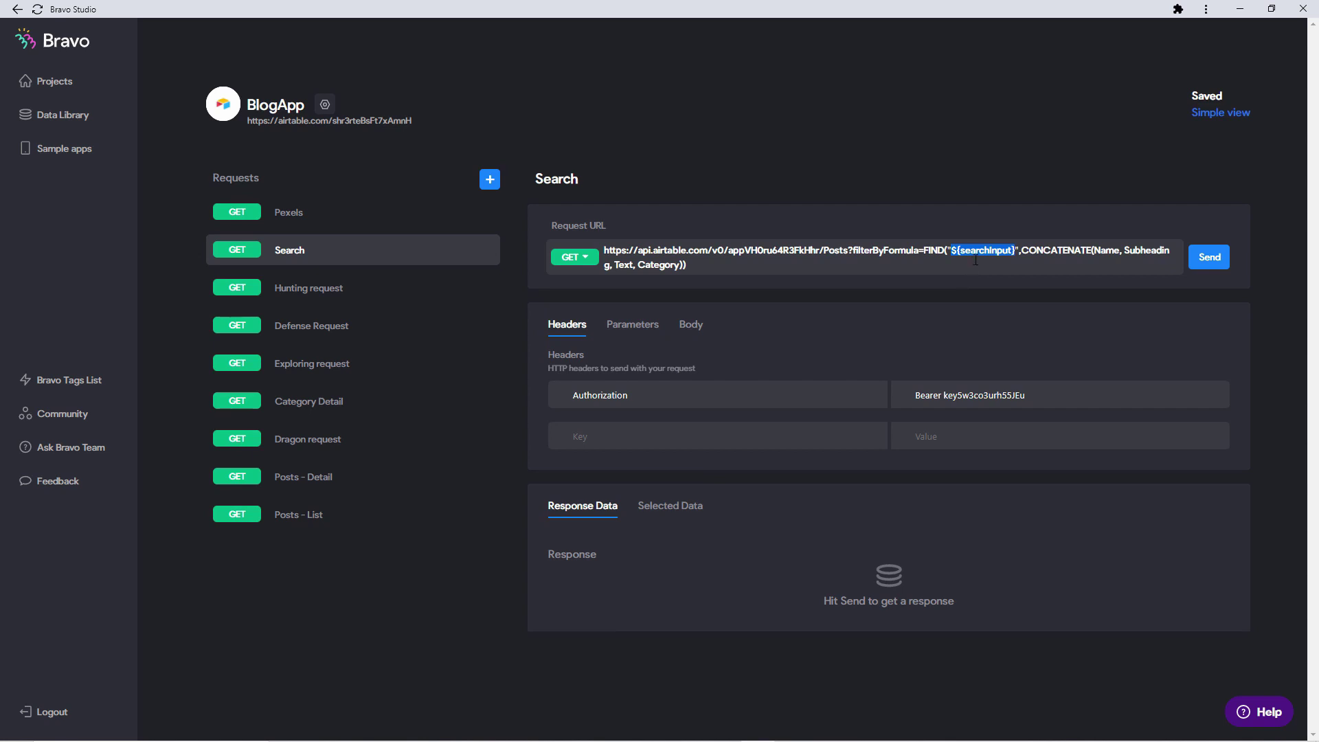
pyautogui.moveTo(1017, 252); pyautogui.dragTo(951, 255)
pyautogui.click(1027, 247)
pyautogui.write('Dragom')
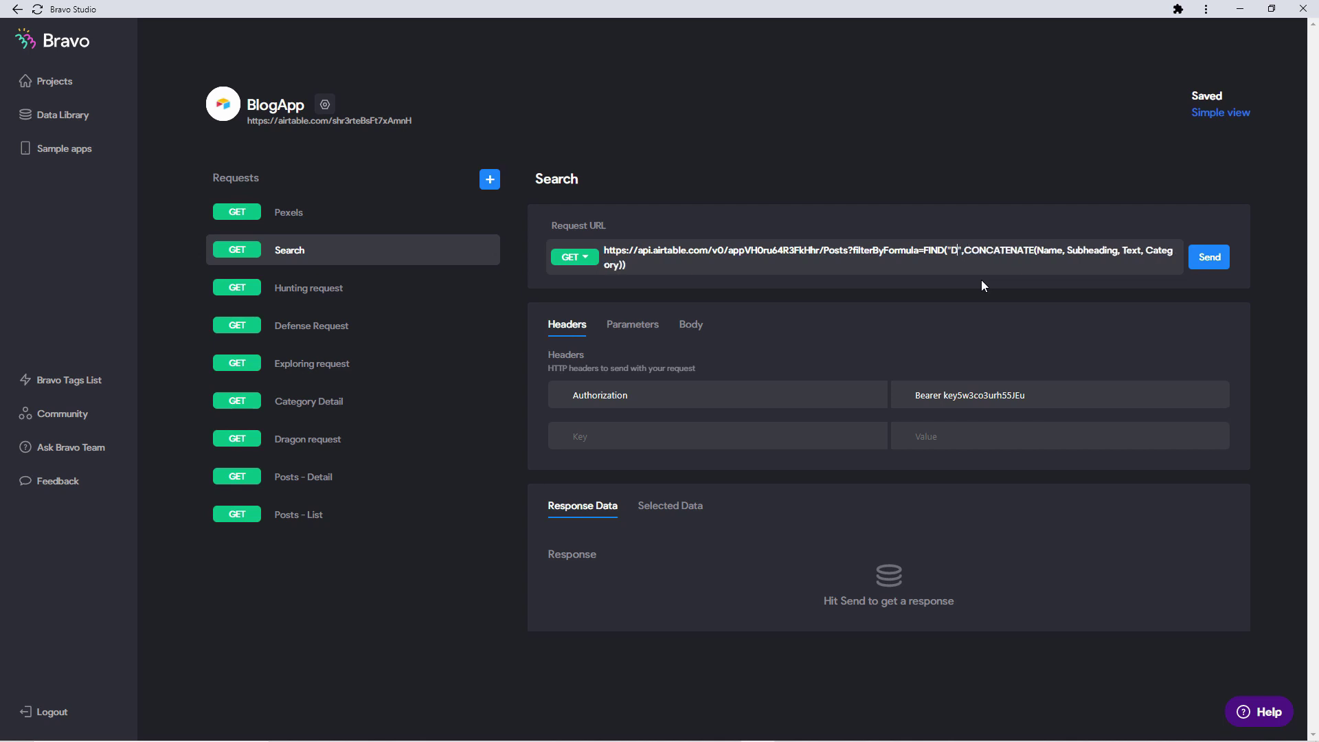
pyautogui.press('BackSpace')
pyautogui.write('n')
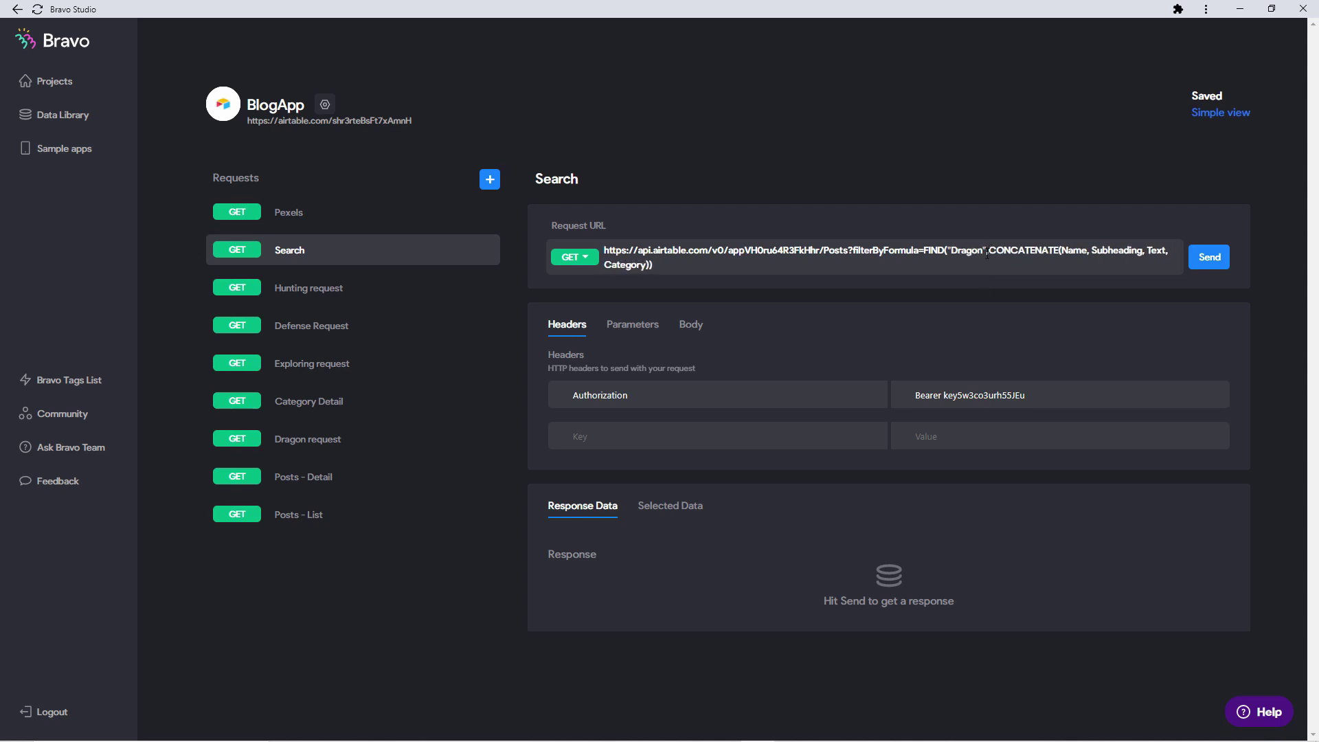
pyautogui.moveTo(987, 254); pyautogui.dragTo(951, 254)
pyautogui.click(977, 252)
# - Send the Dragon-filtered Search request and review the returned "Killing your first Dragon" post
pyautogui.click(1203, 266)
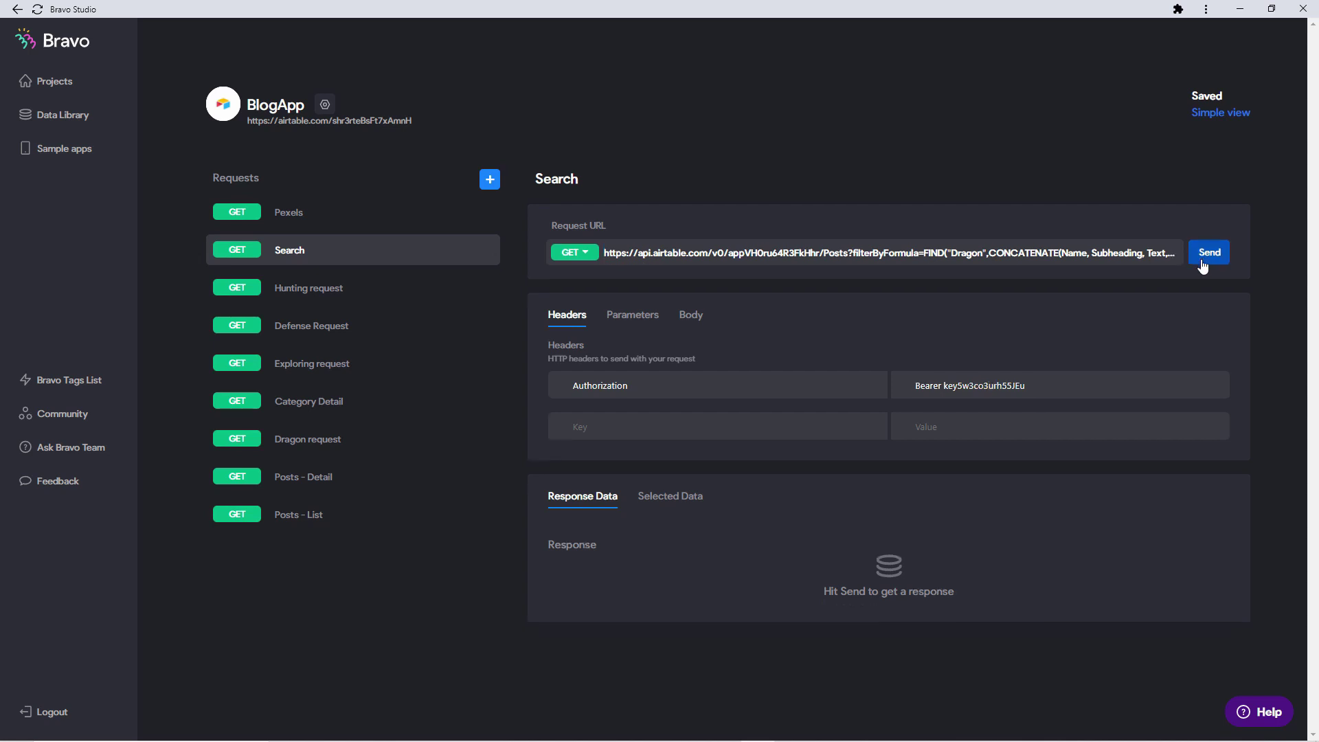
pyautogui.click(1203, 266)
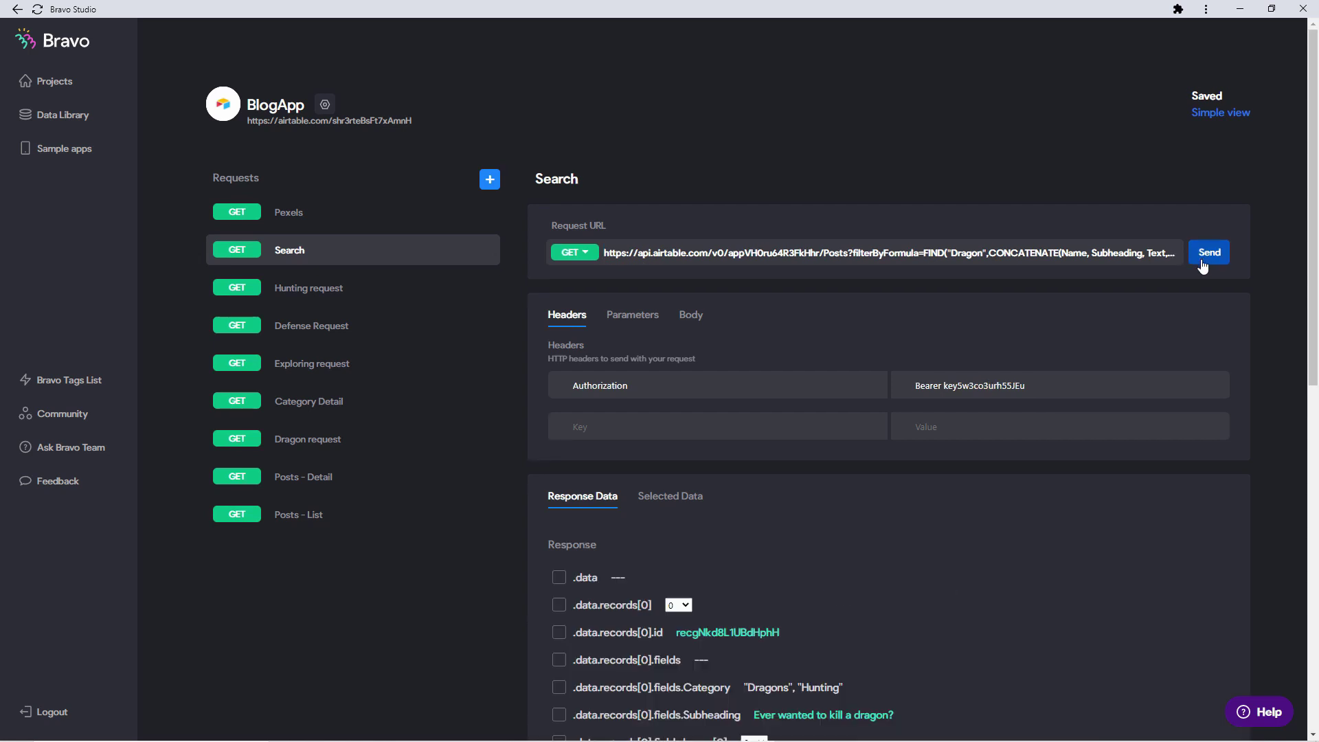
pyautogui.scroll(-3, 909, 509)
pyautogui.scroll(-2, 914, 496)
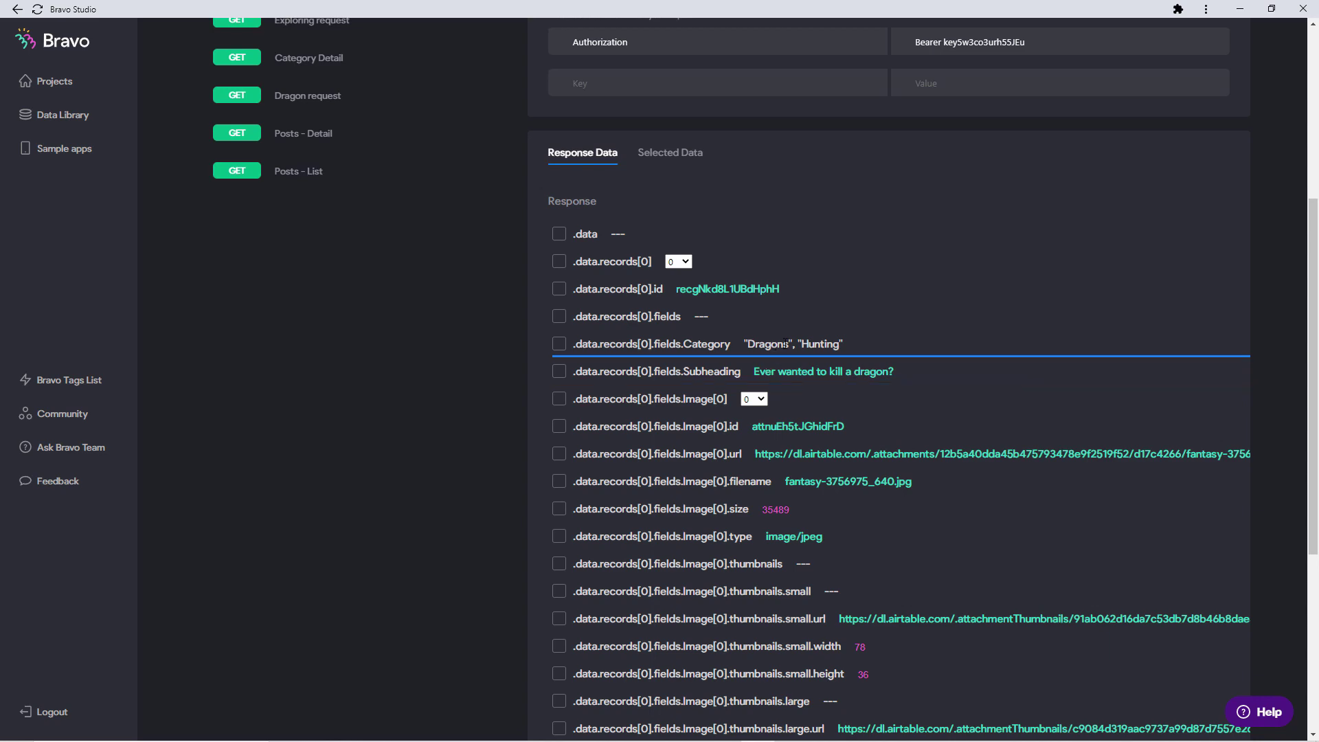
pyautogui.scroll(-6, 893, 402)
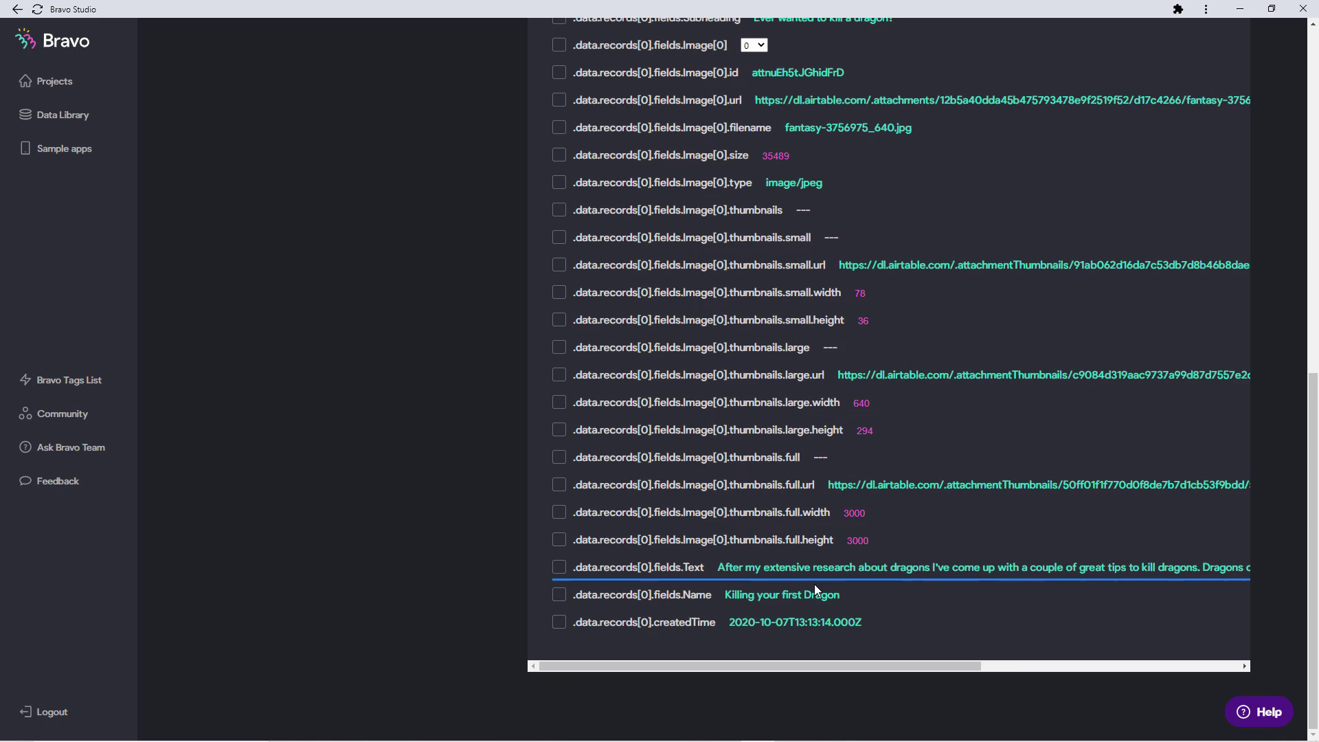
pyautogui.scroll(7, 853, 491)
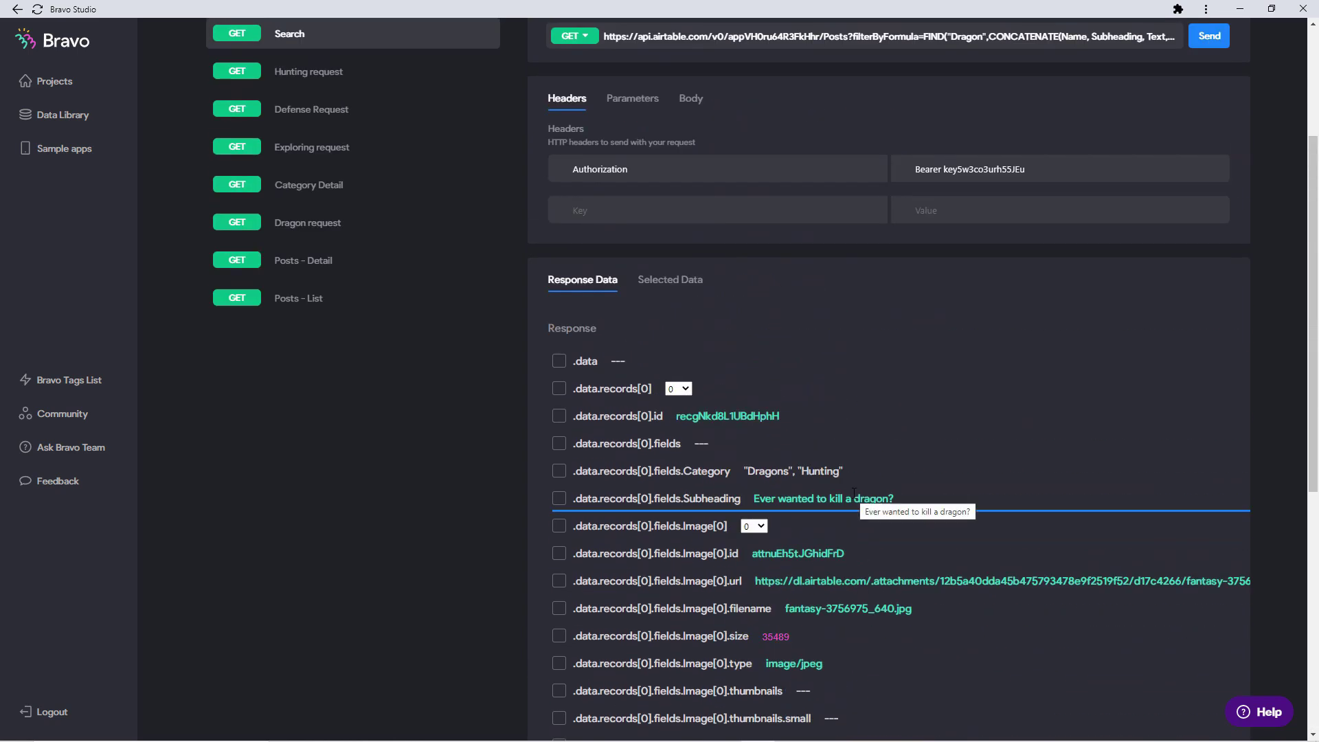
pyautogui.scroll(3, 853, 493)
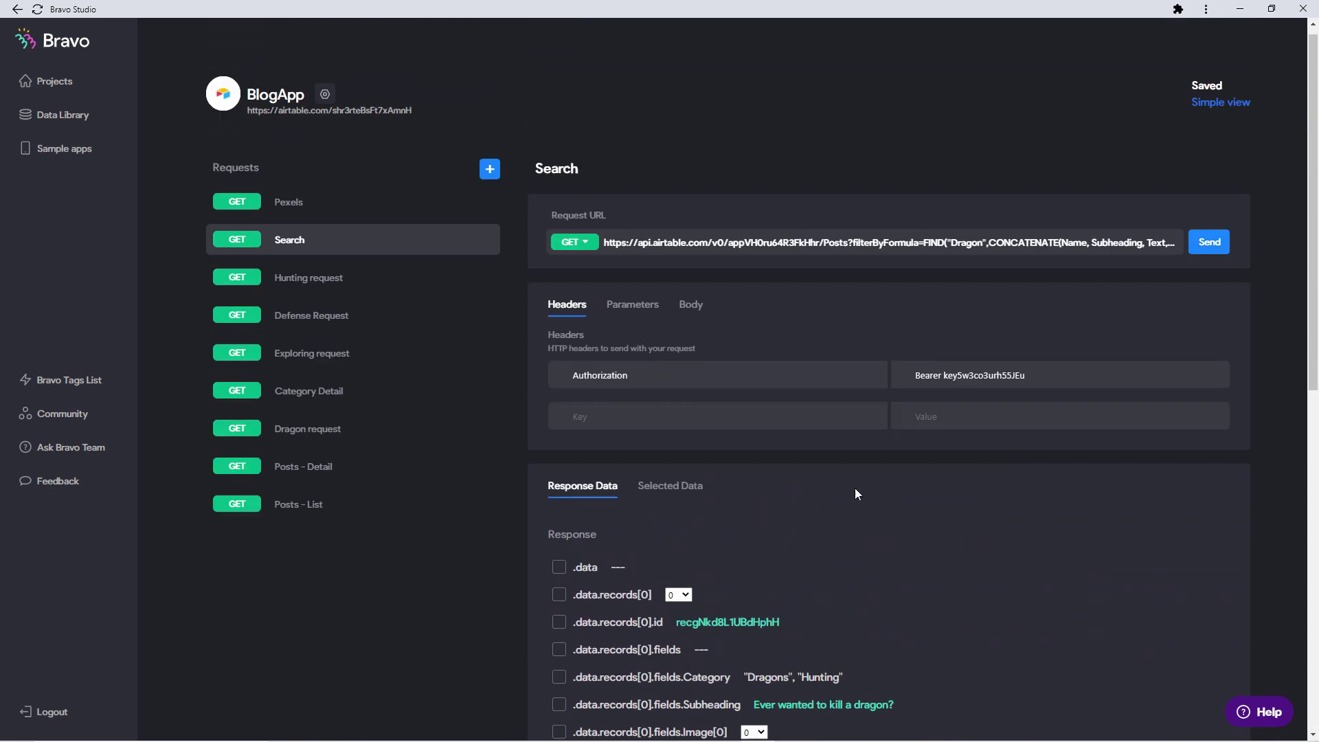
# - Replace Dragon with "grabbing" in the URL, resend, and review the "What to do when something is grabbing you" result
pyautogui.moveTo(986, 243); pyautogui.dragTo(954, 247)
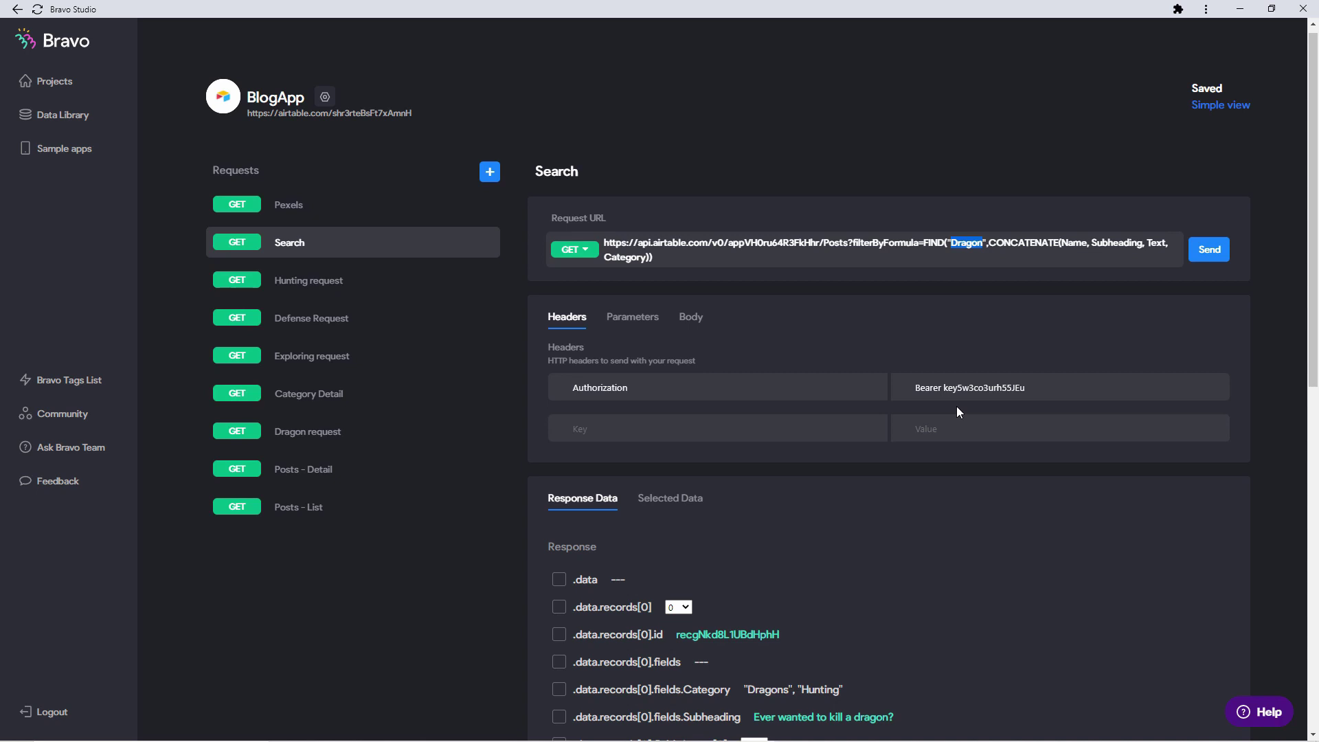
pyautogui.write('grabbing')
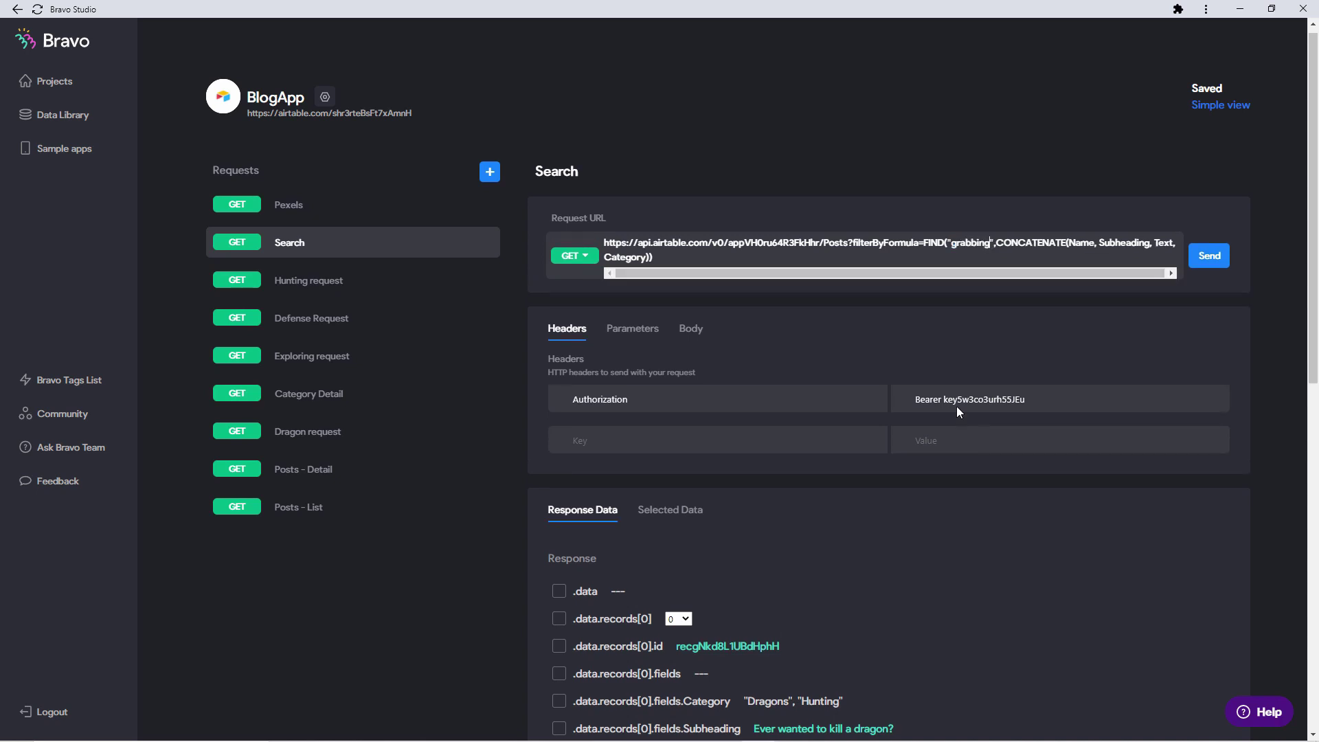
pyautogui.click(1218, 265)
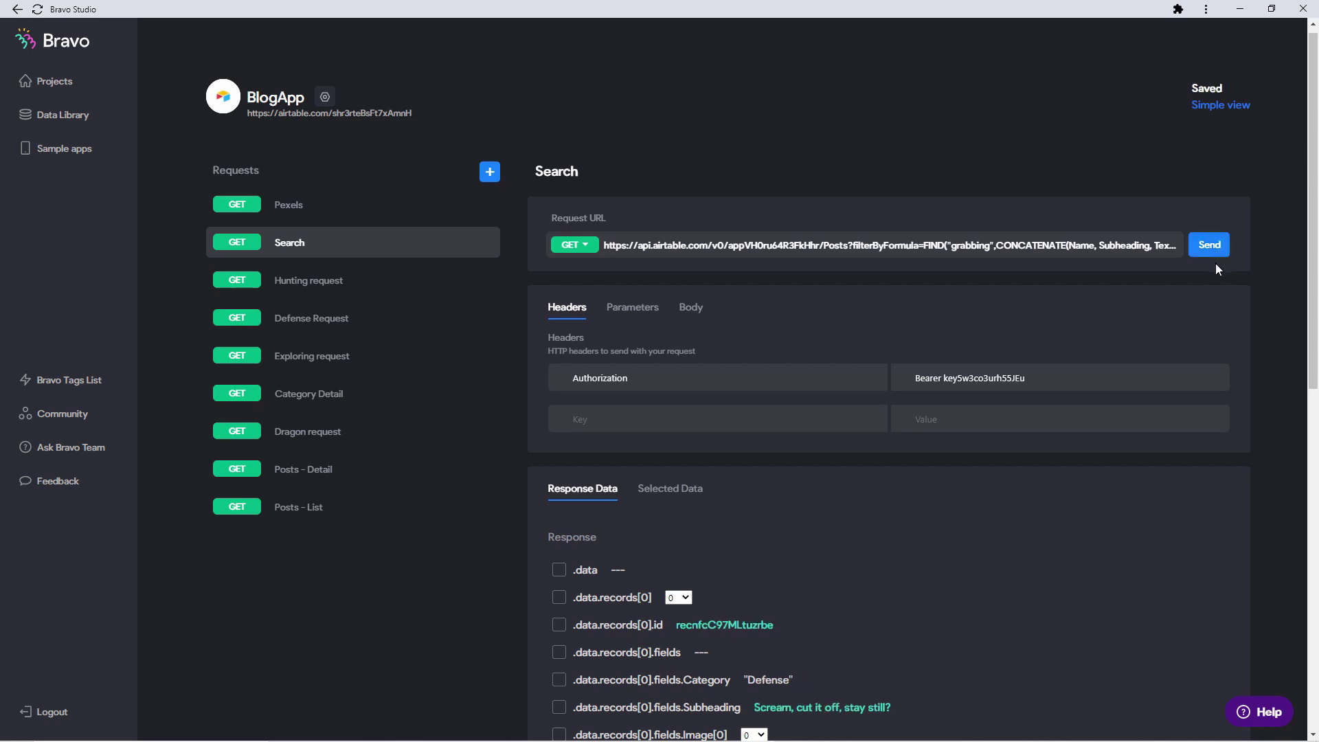
pyautogui.scroll(-3, 1214, 263)
pyautogui.scroll(-7, 1213, 269)
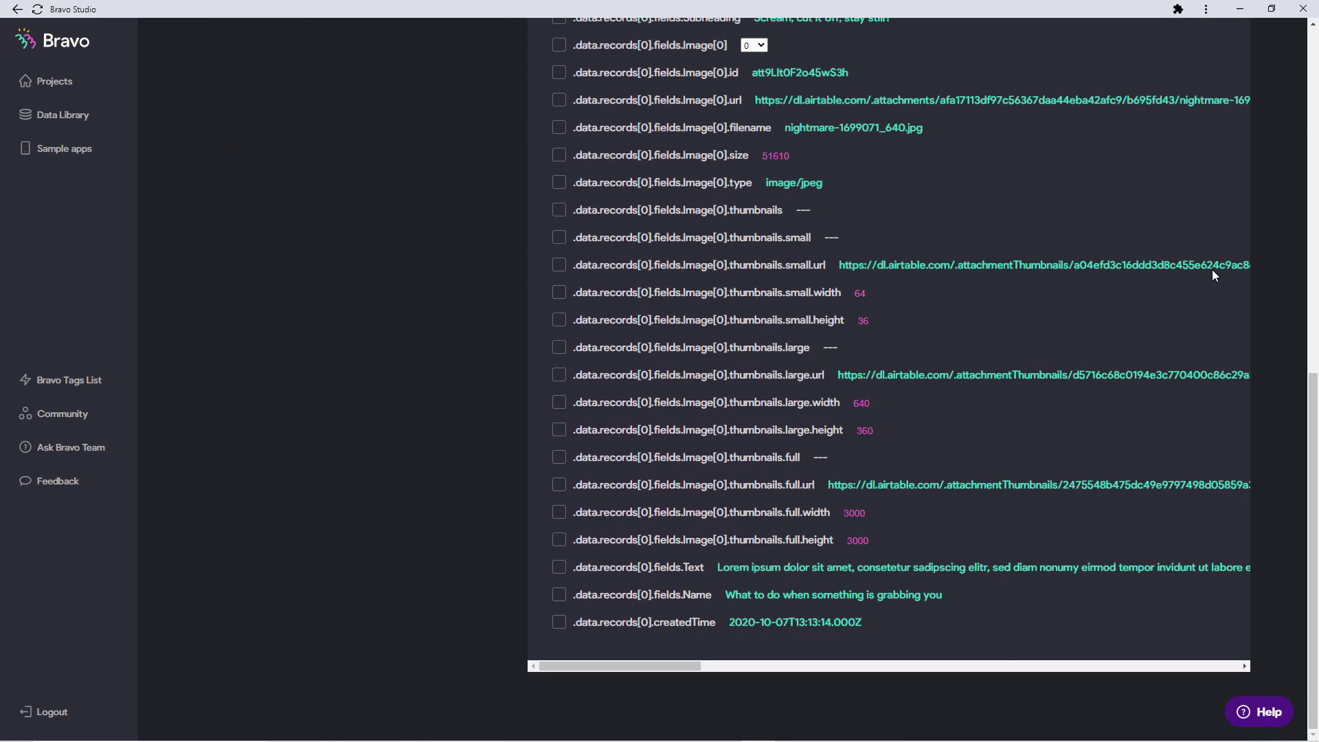
pyautogui.scroll(9, 820, 629)
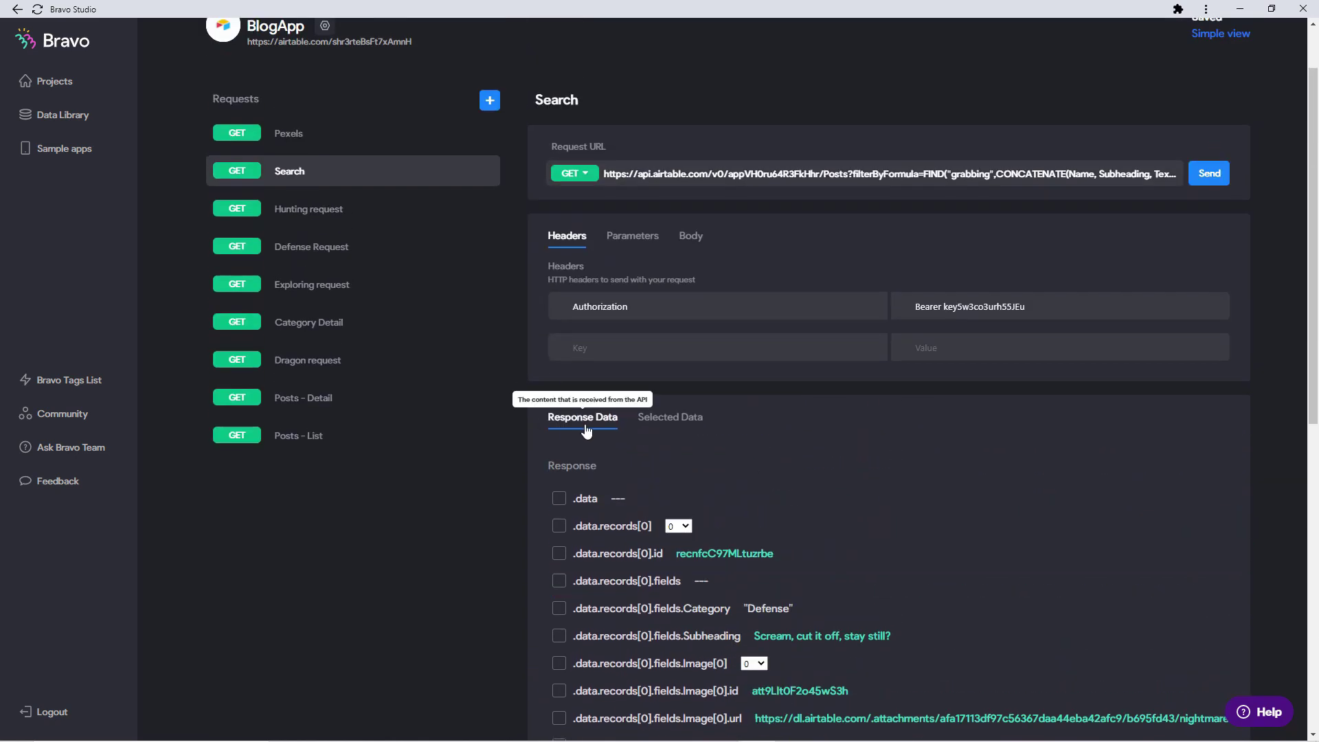
pyautogui.scroll(-2, 814, 471)
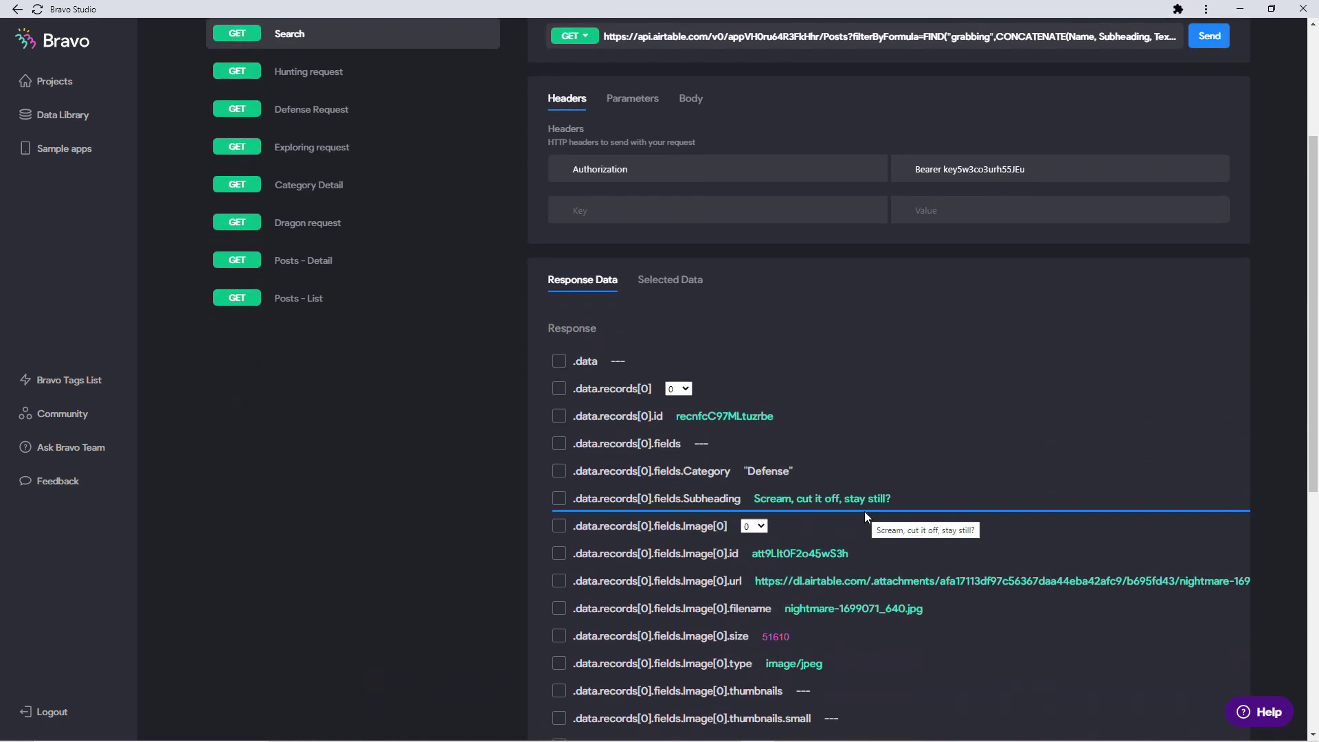
pyautogui.scroll(3, 1035, 460)
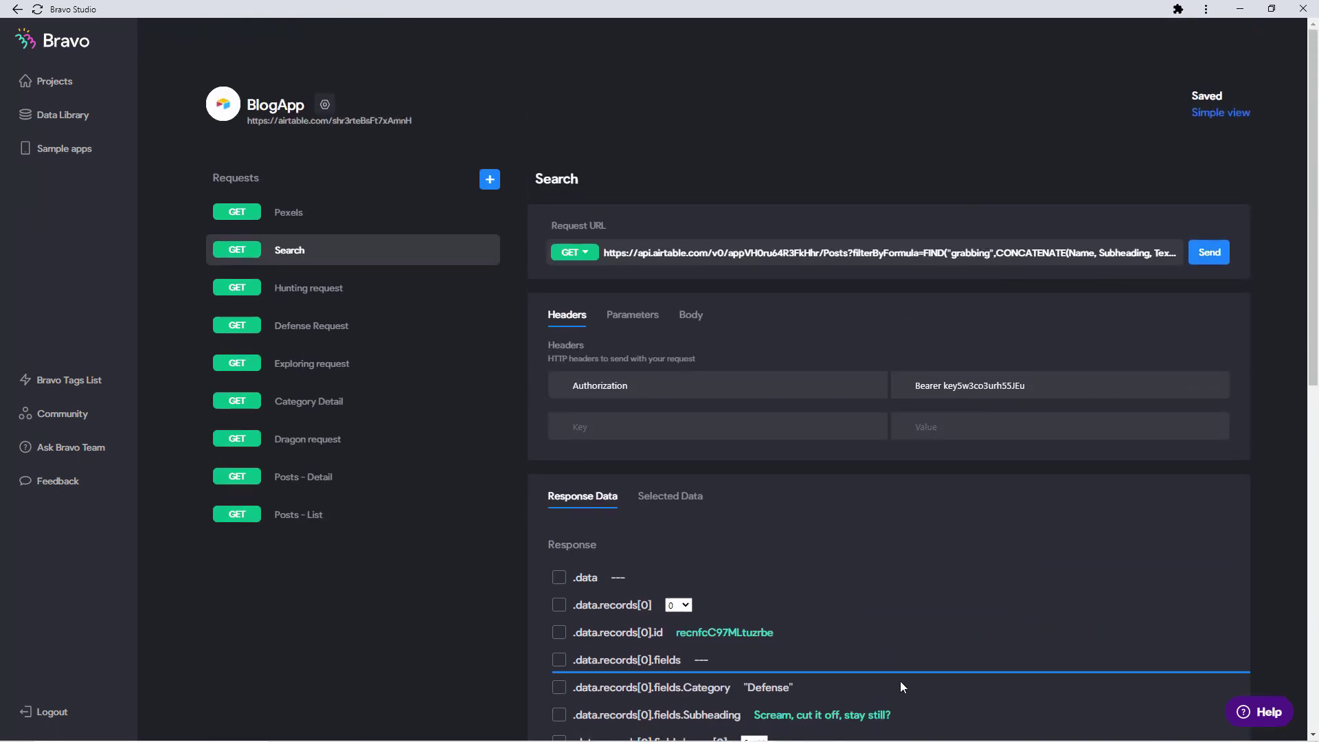
pyautogui.scroll(-10, 900, 533)
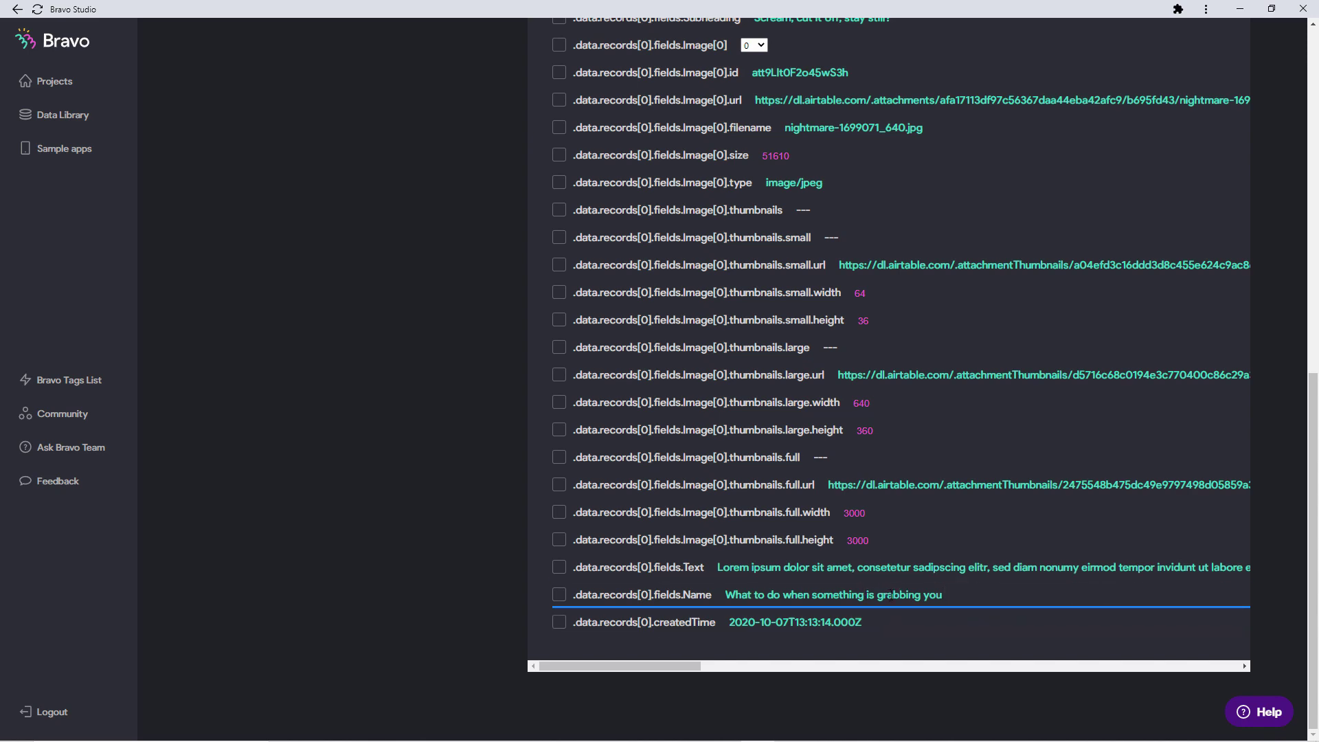
pyautogui.scroll(5, 893, 601)
# - Set records[] to All and view the Selected Data list: large thumbnail URL, Name and id
pyautogui.click(687, 252)
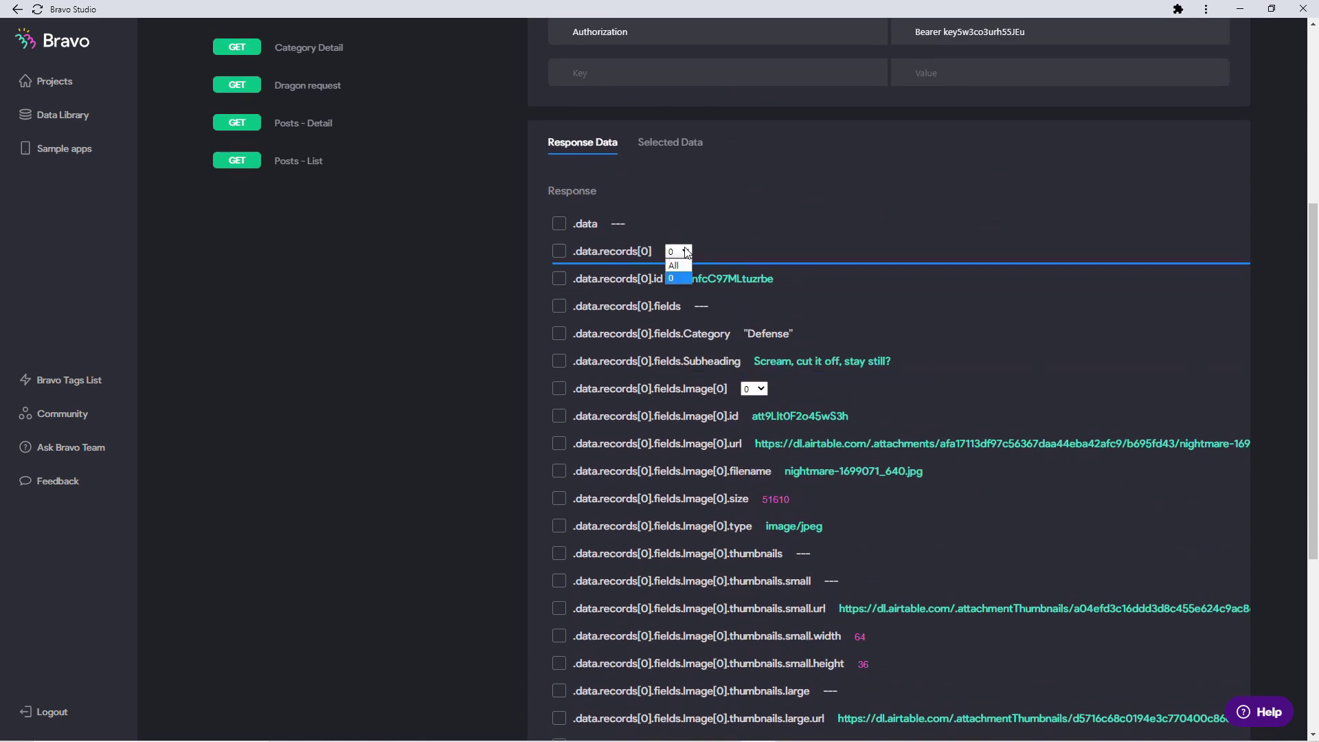
pyautogui.click(679, 266)
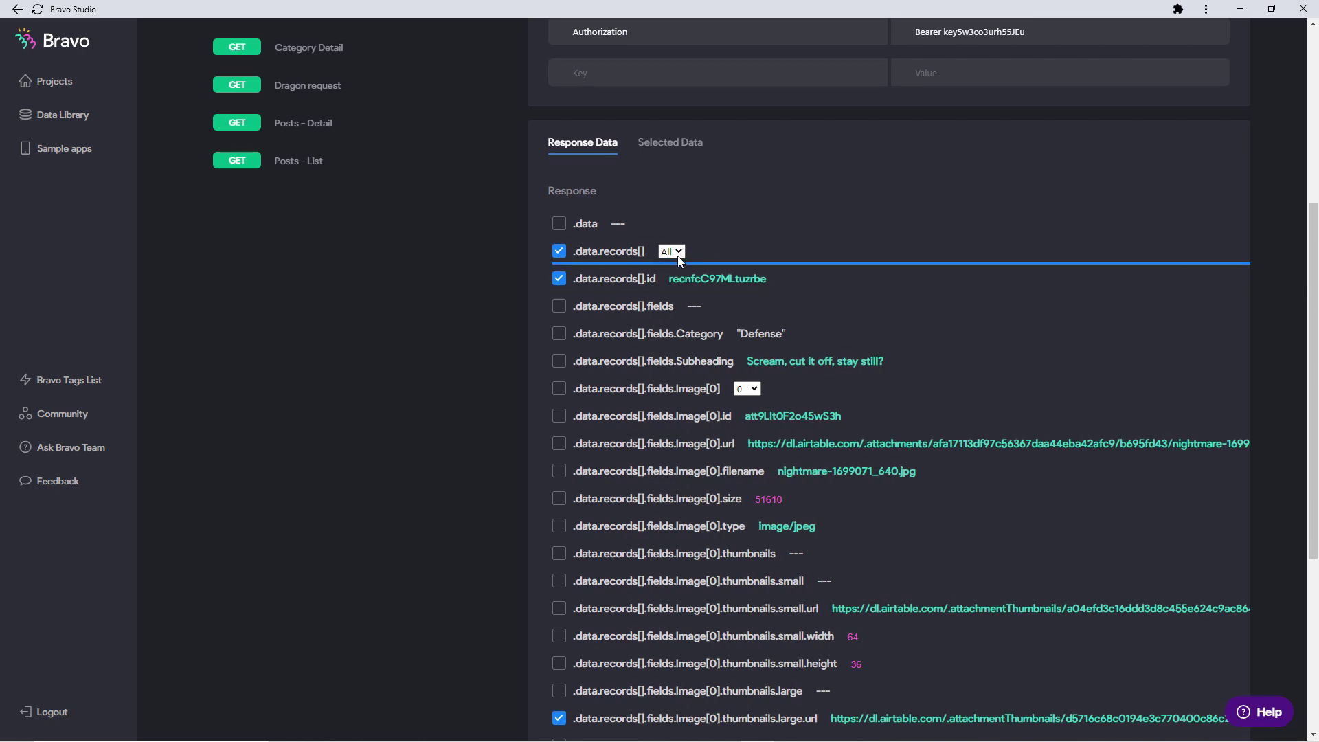
pyautogui.scroll(3, 677, 255)
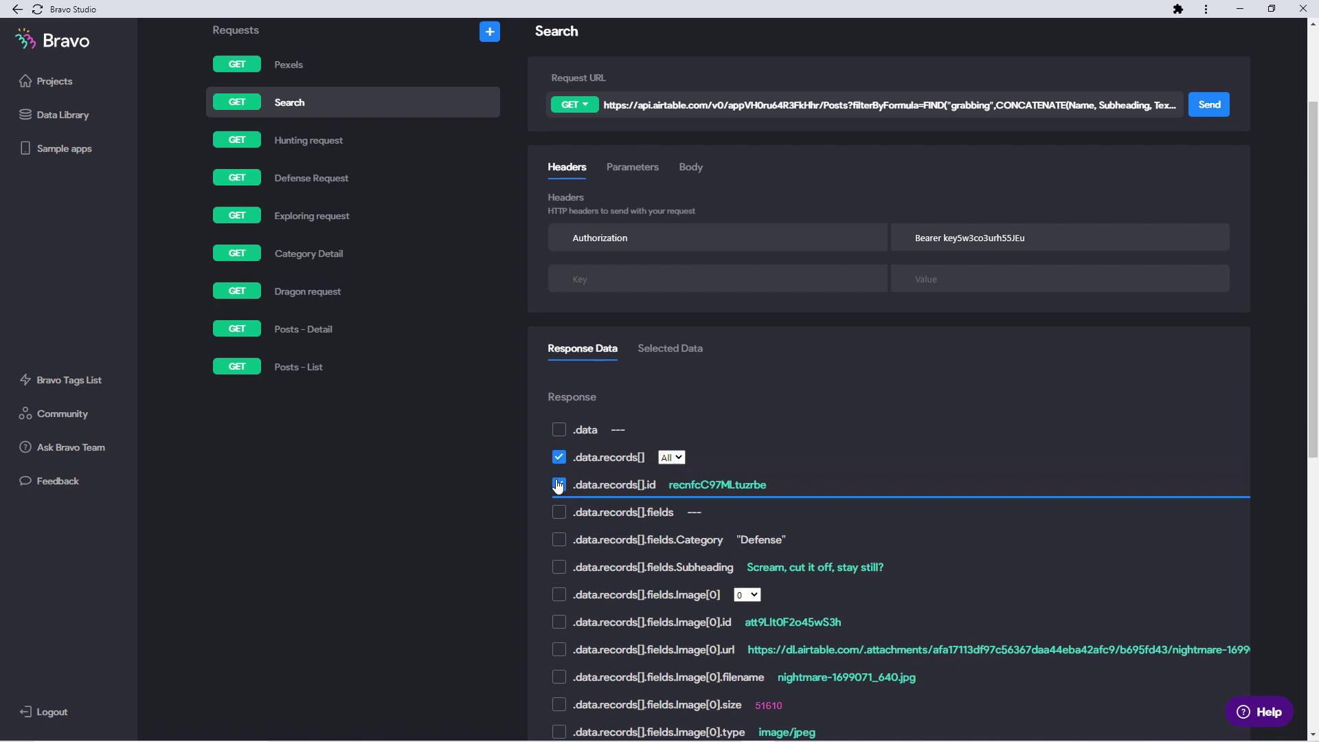
pyautogui.scroll(-4, 557, 485)
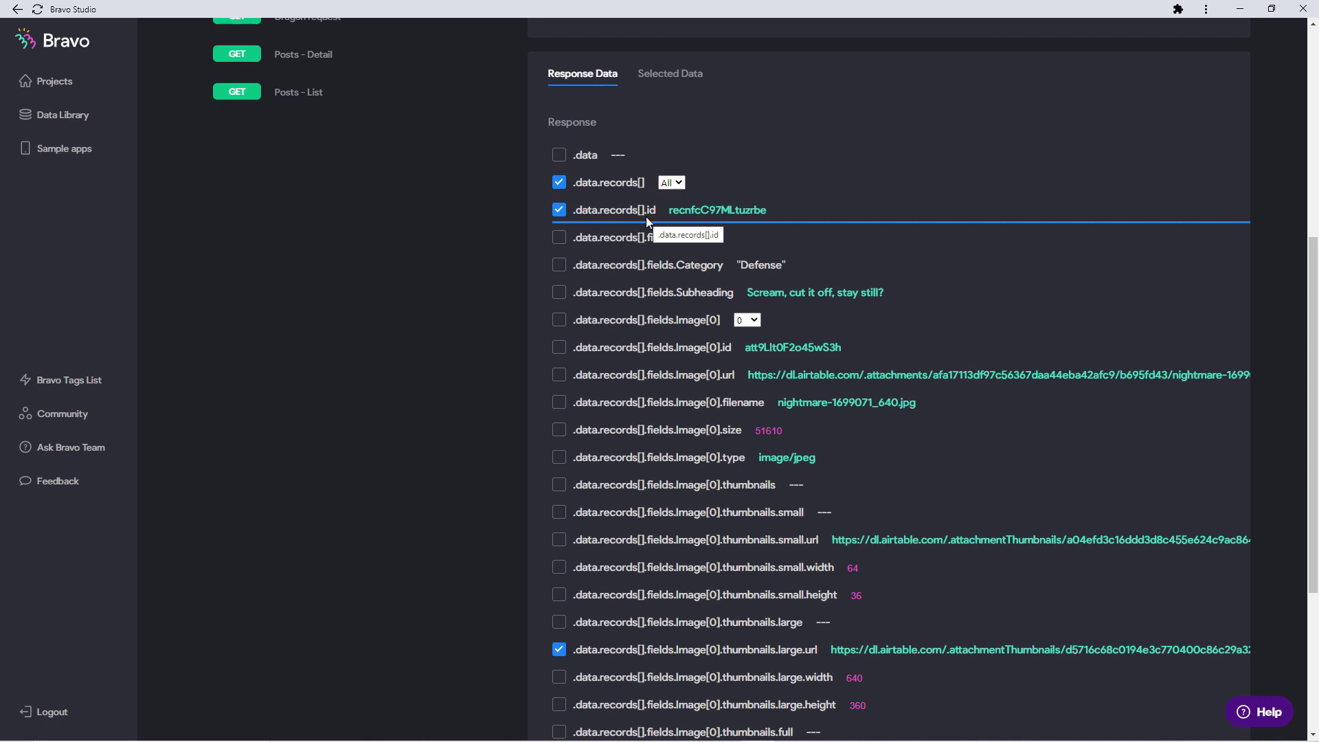
pyautogui.scroll(-4, 646, 217)
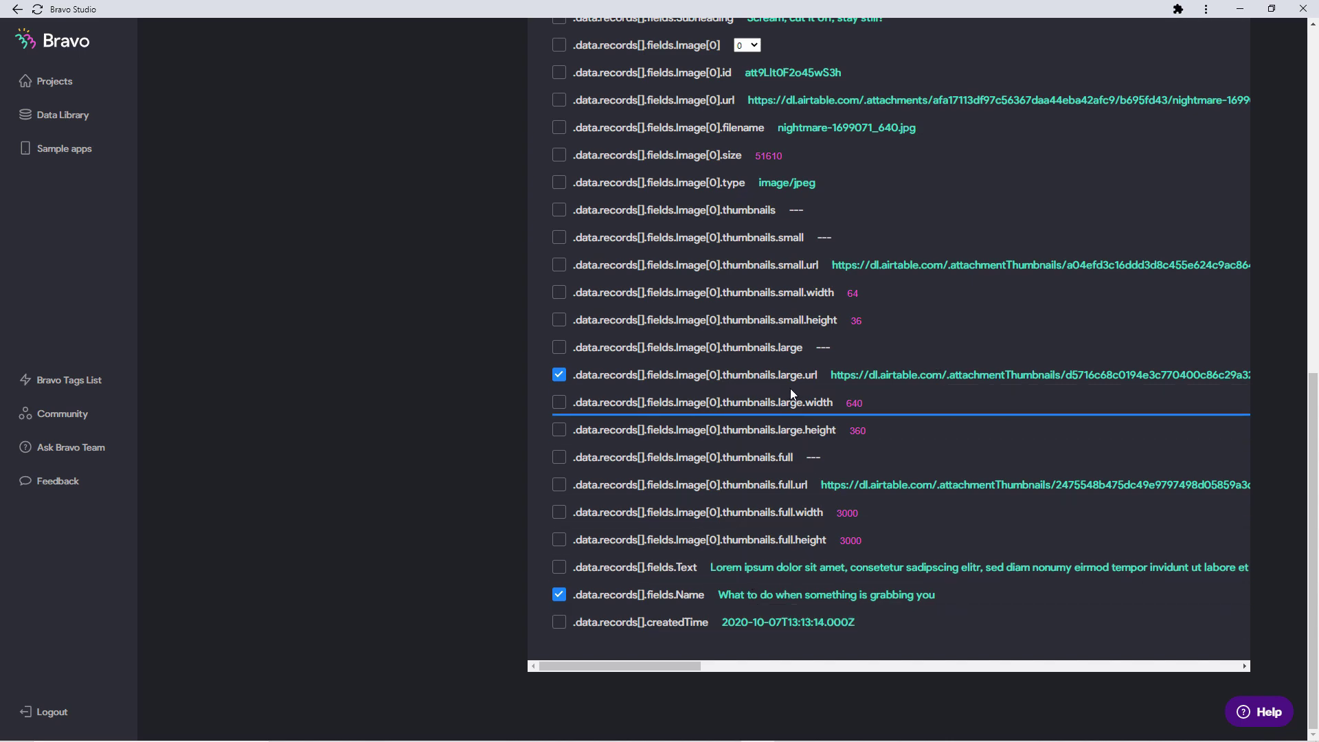
pyautogui.scroll(10, 790, 389)
pyautogui.click(685, 422)
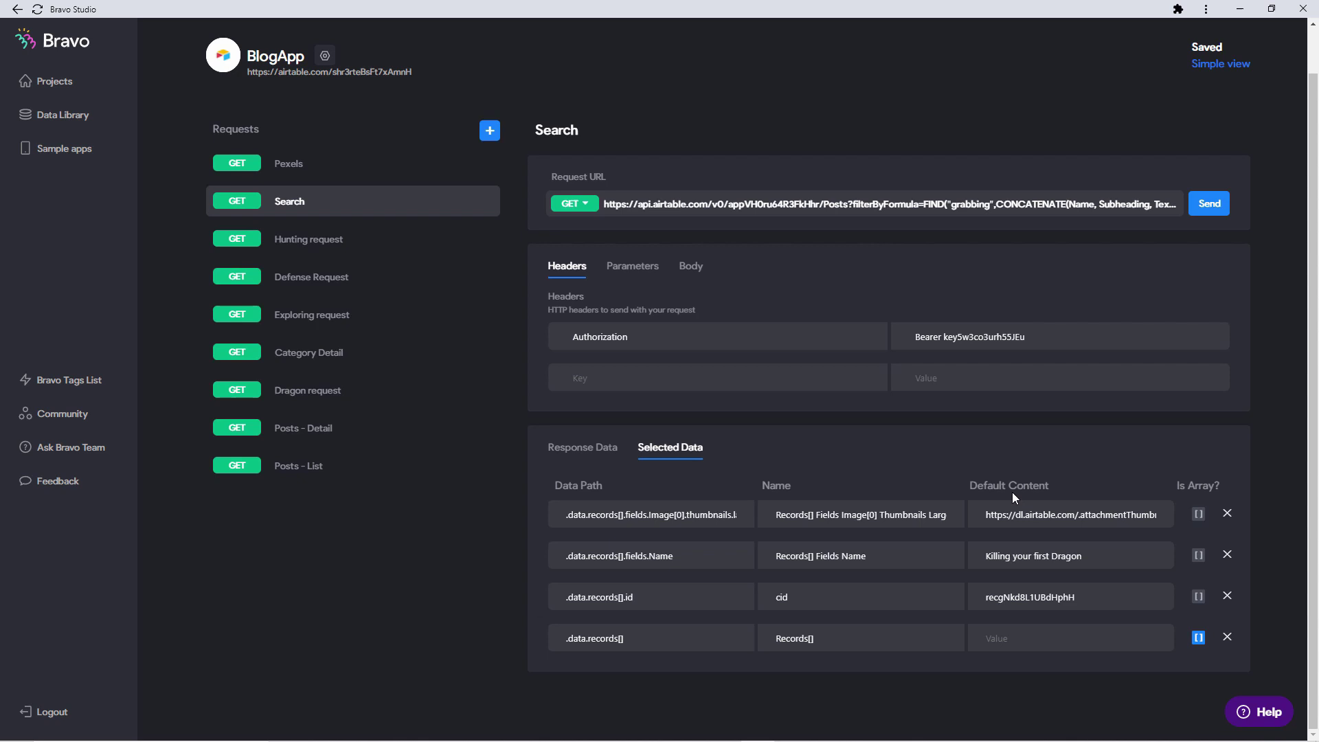
# - Check the example post name and thumbnail URL values, then return to the Response Data fields
pyautogui.moveTo(1010, 485)
pyautogui.moveTo(1089, 557); pyautogui.dragTo(985, 558)
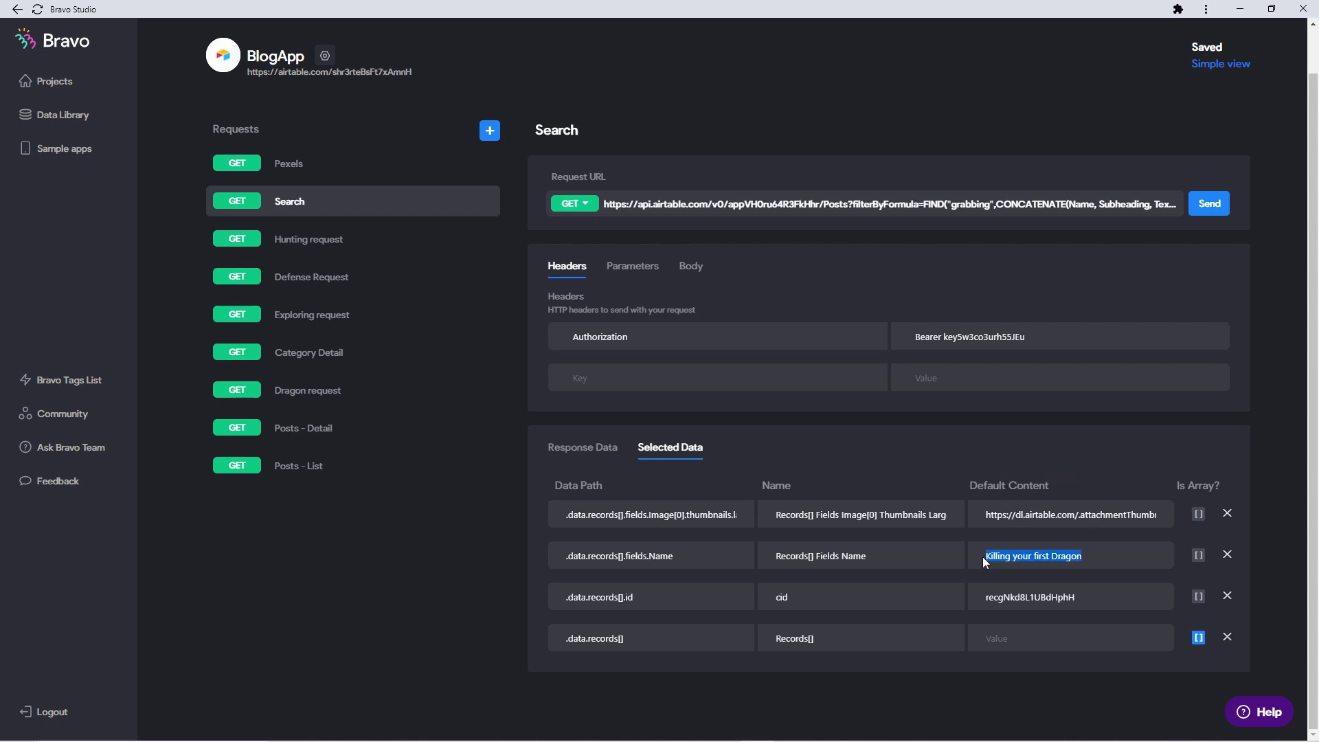
pyautogui.moveTo(1039, 517); pyautogui.dragTo(1180, 524)
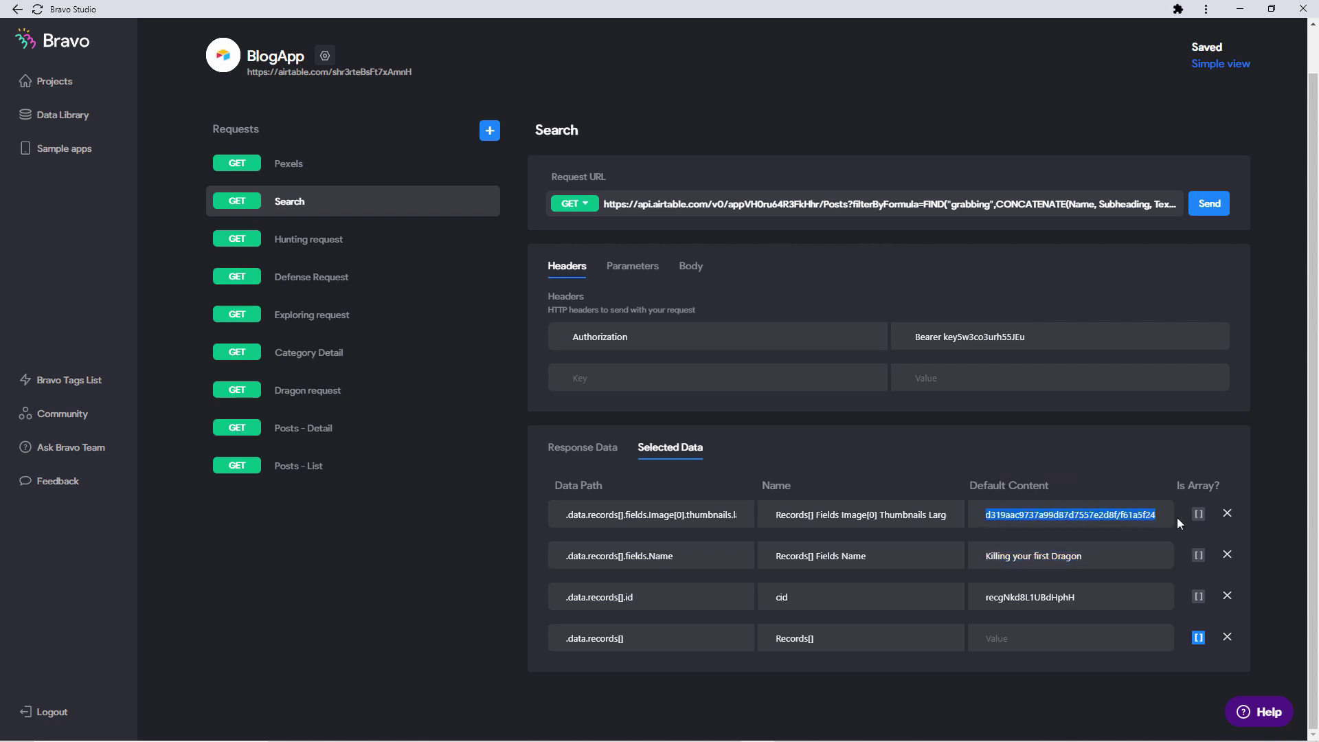
pyautogui.click(1079, 520)
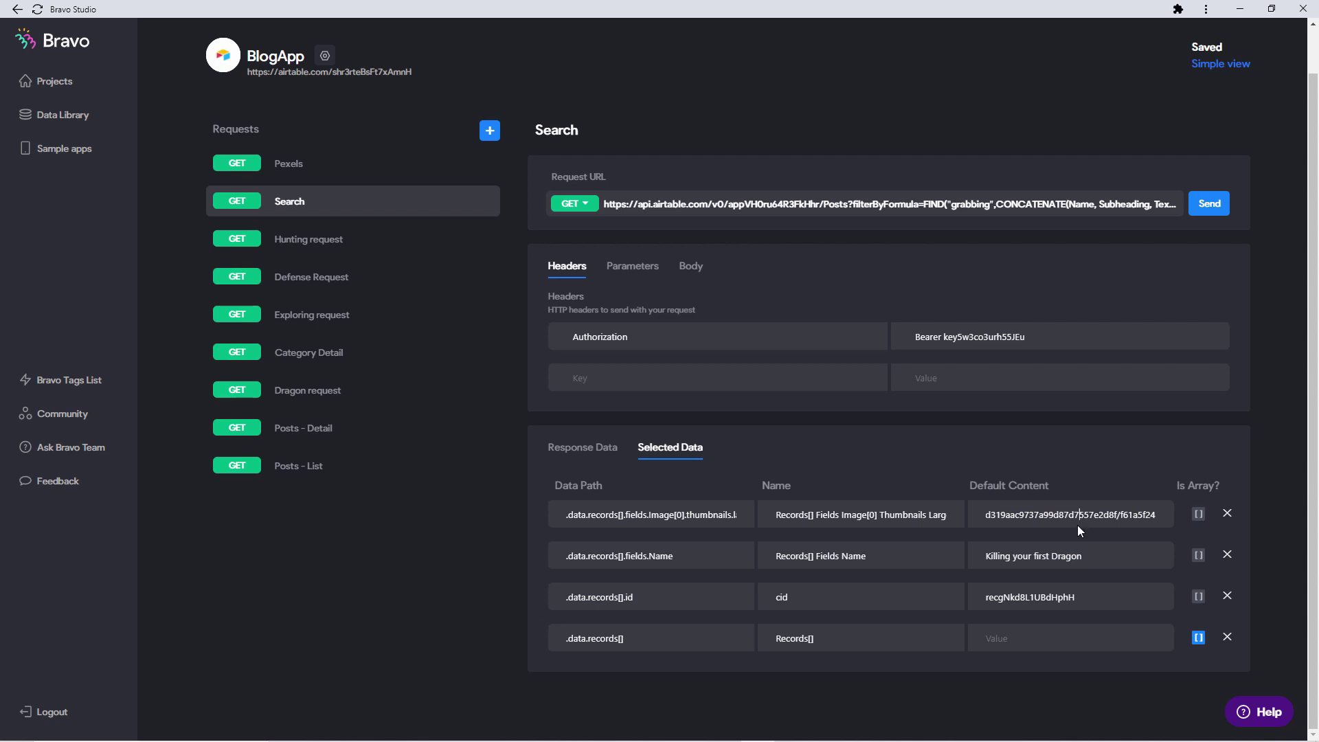
pyautogui.click(1065, 552)
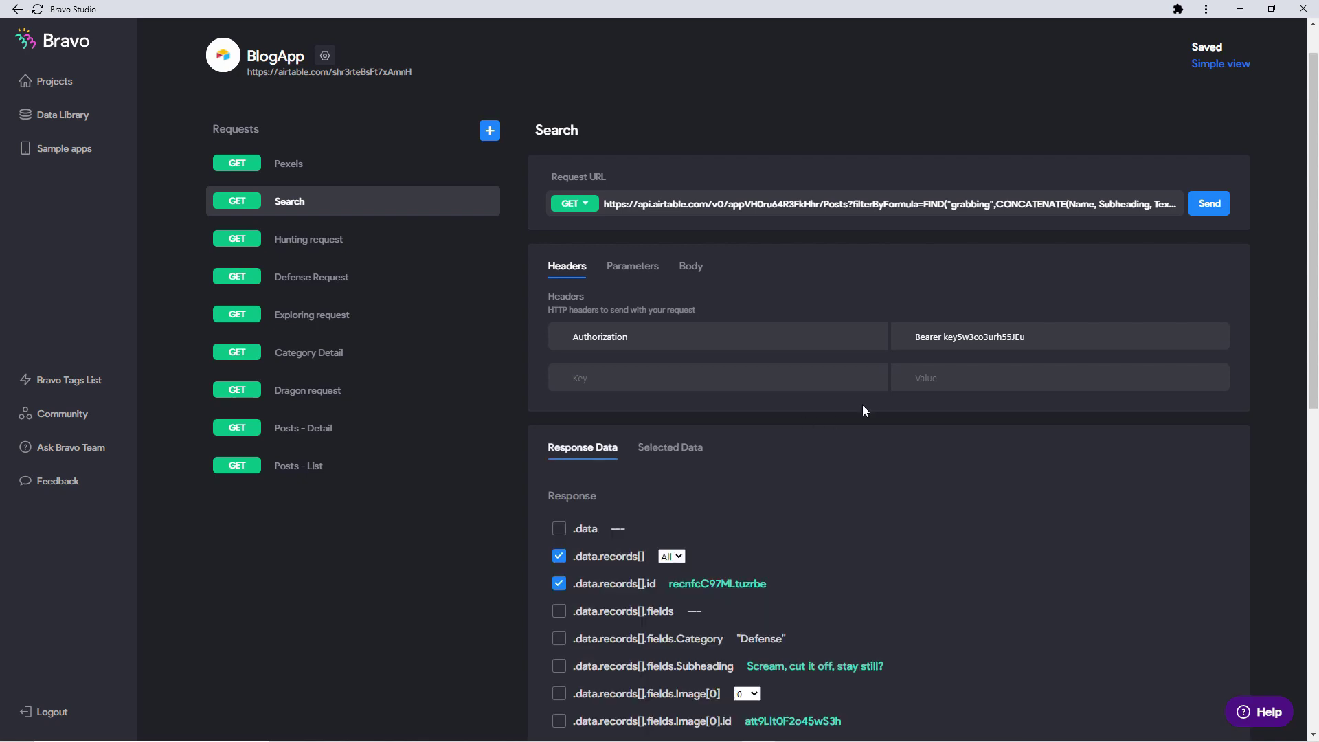
pyautogui.scroll(-2, 694, 508)
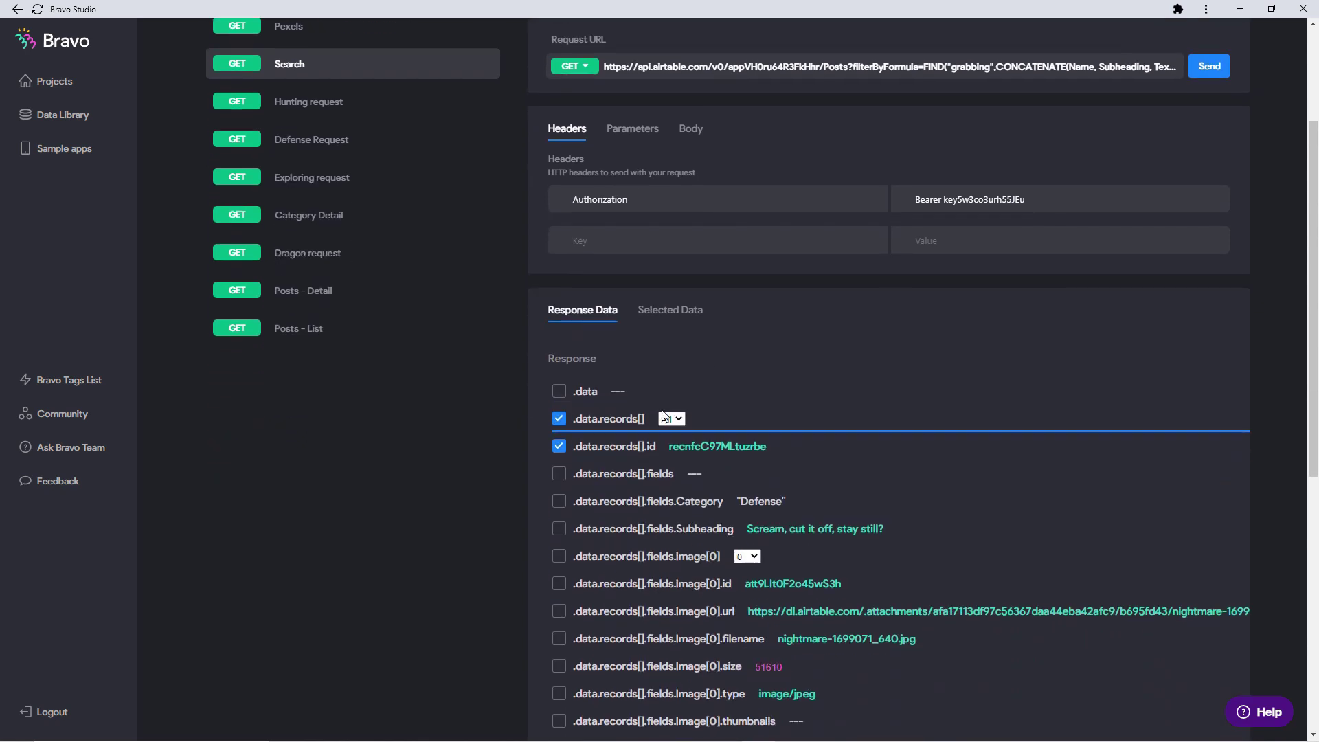
pyautogui.scroll(3, 1010, 405)
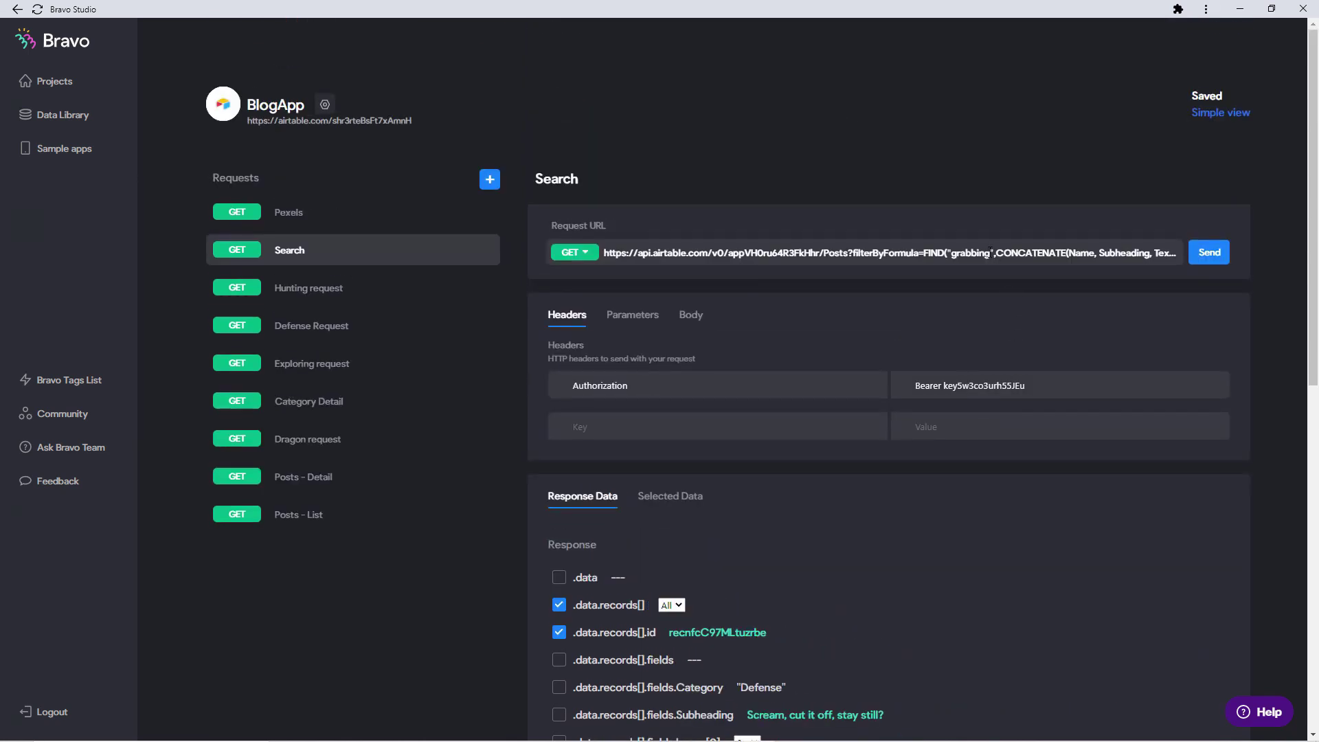
# - Replace "grabbing" inside FIND() with the ${searchInput} placeholder in the Request URL
pyautogui.moveTo(991, 253); pyautogui.dragTo(954, 251)
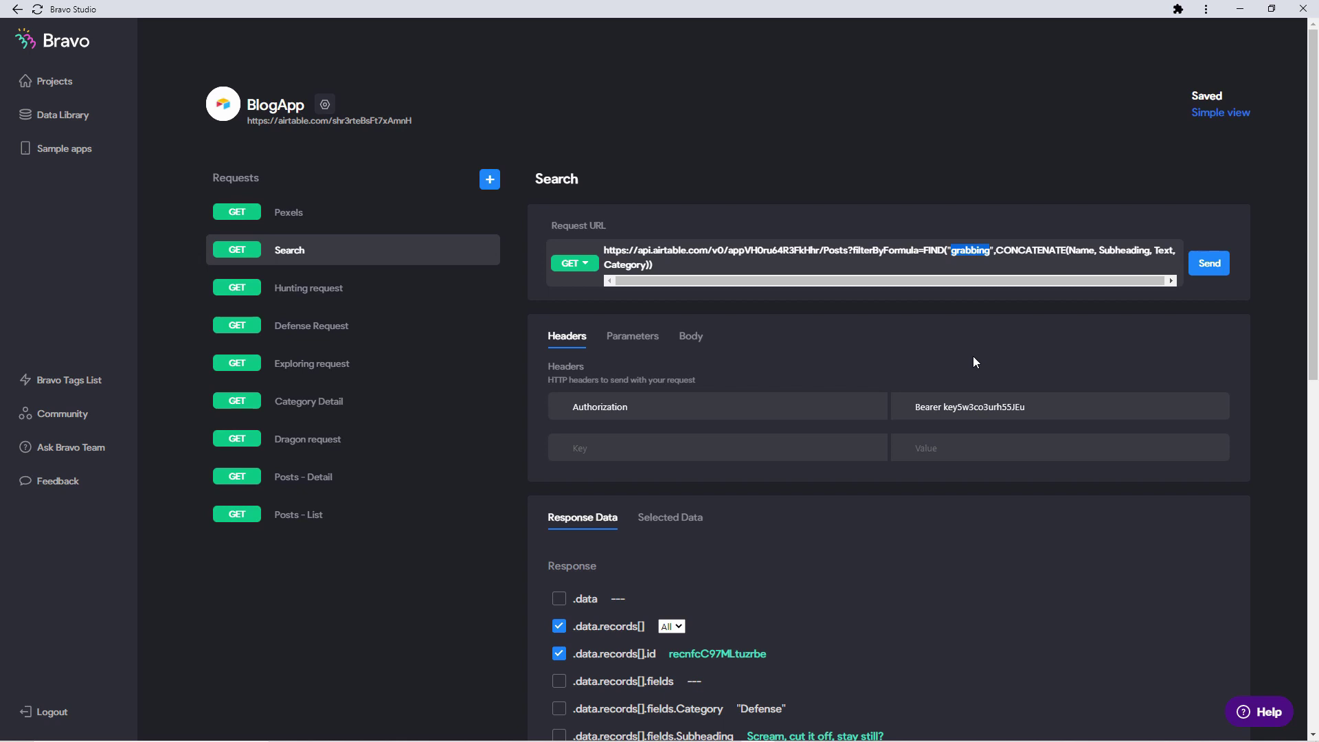
pyautogui.write('$')
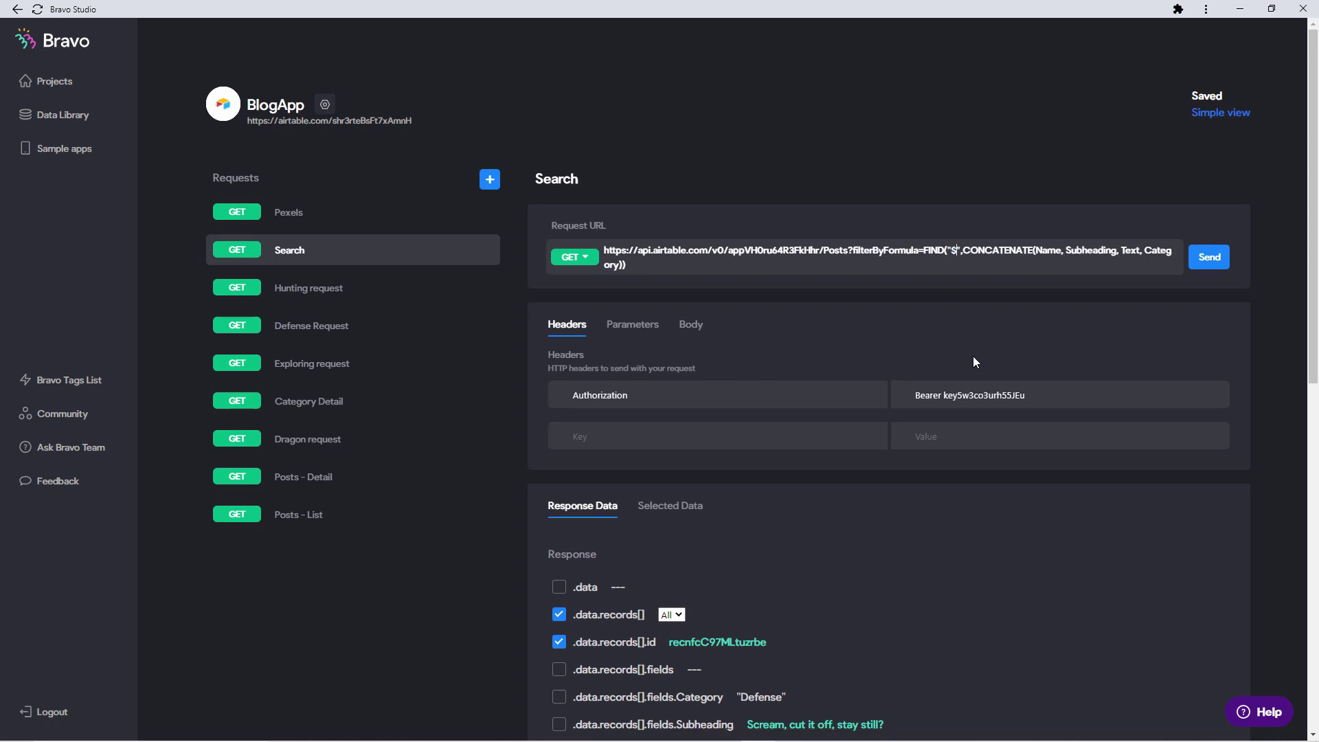
pyautogui.write('{sea')
pyautogui.write('rchInpu')
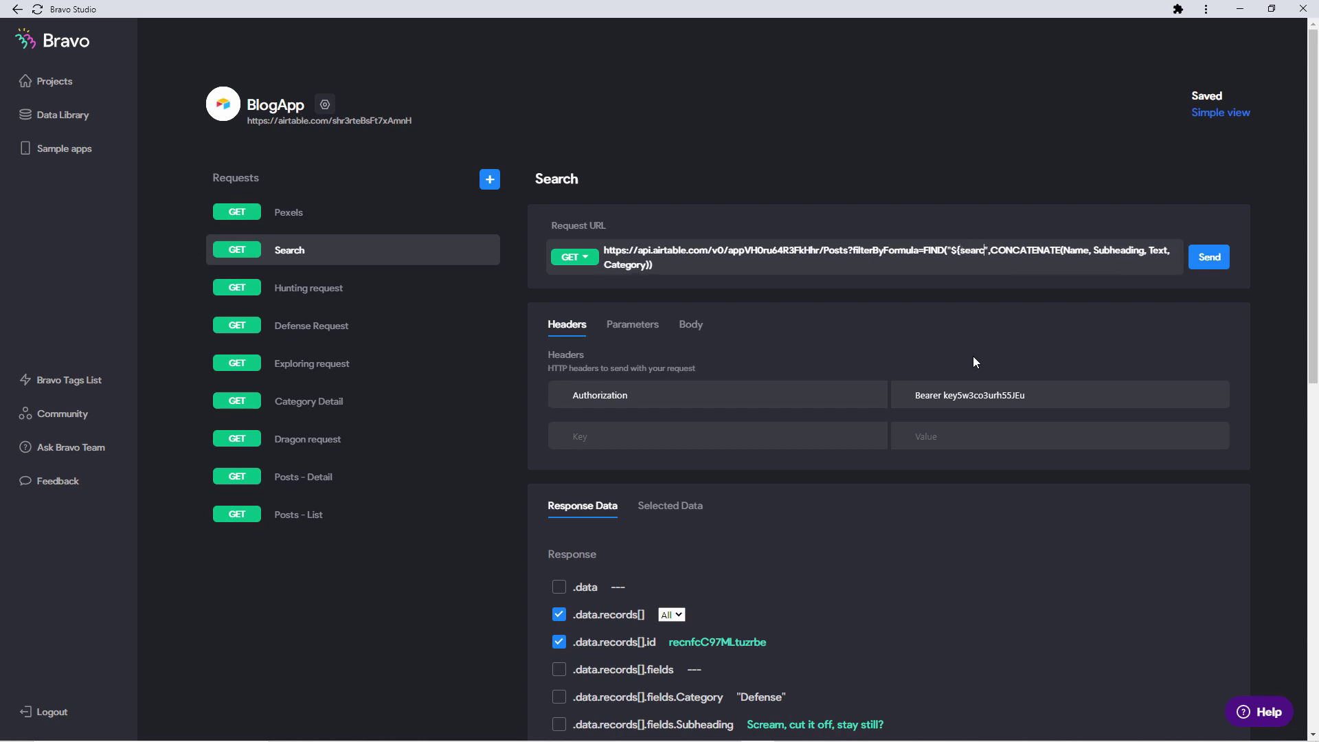
pyautogui.write('t}')
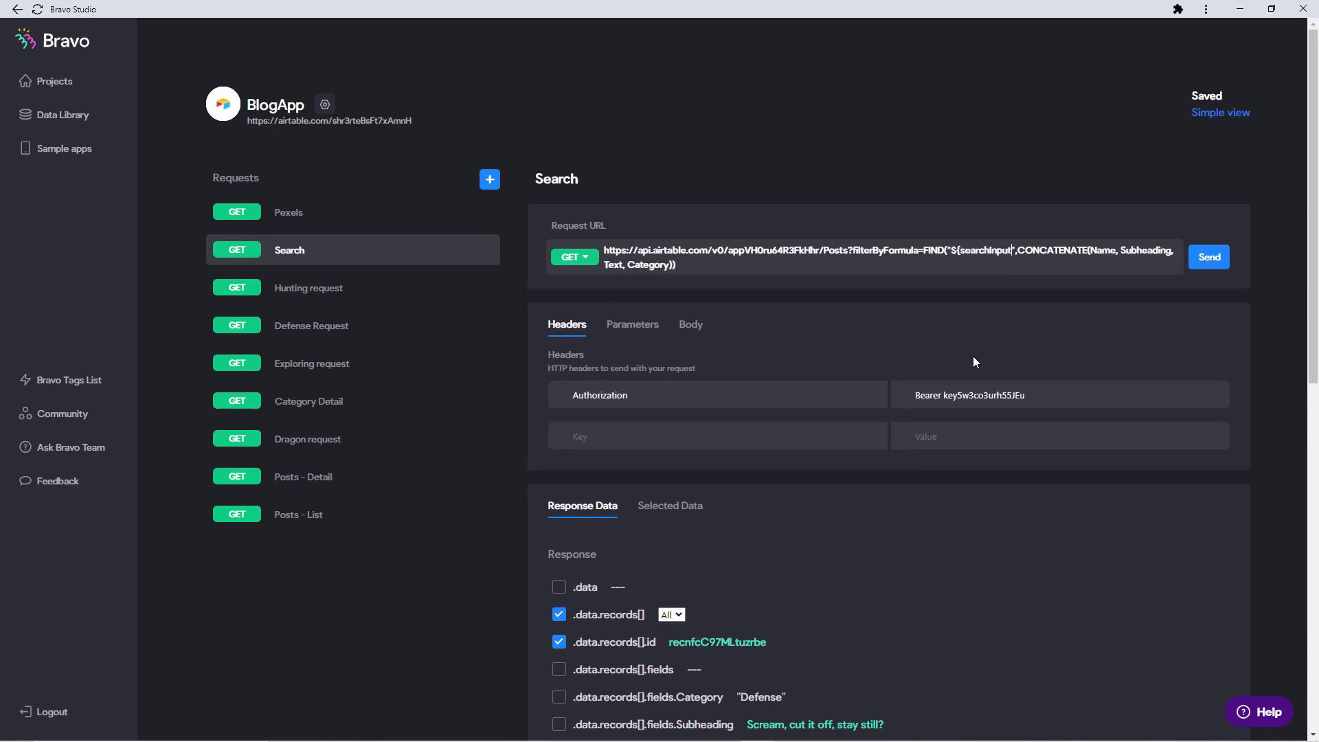
pyautogui.click(1065, 291)
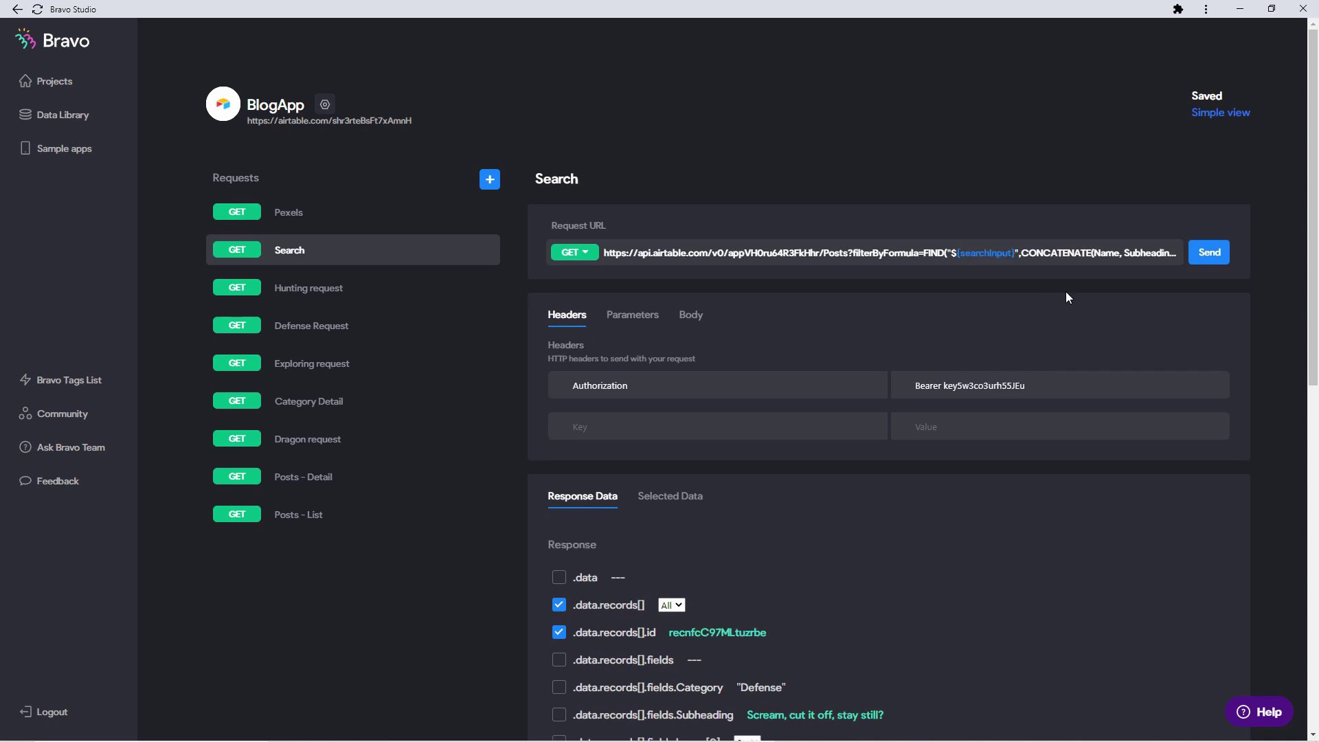
pyautogui.click(1015, 252)
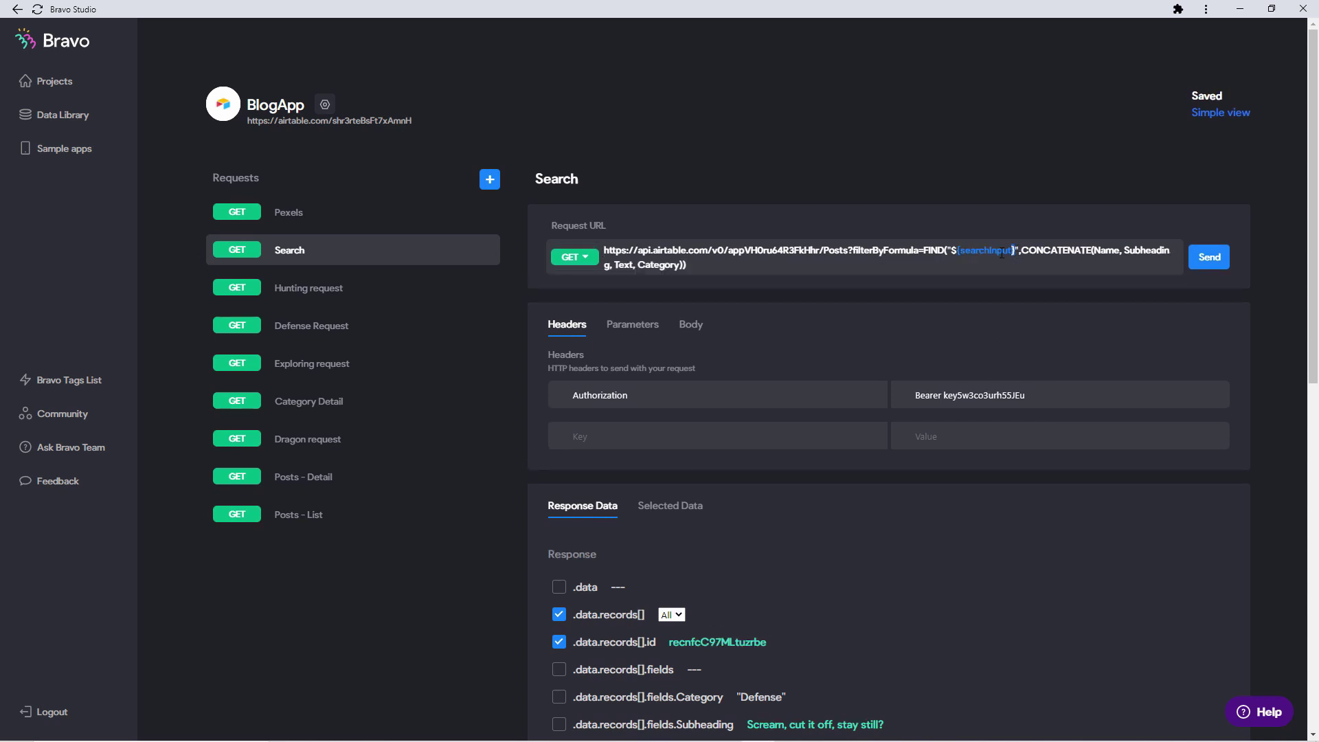
pyautogui.moveTo(1013, 253); pyautogui.dragTo(959, 253)
pyautogui.click(1043, 292)
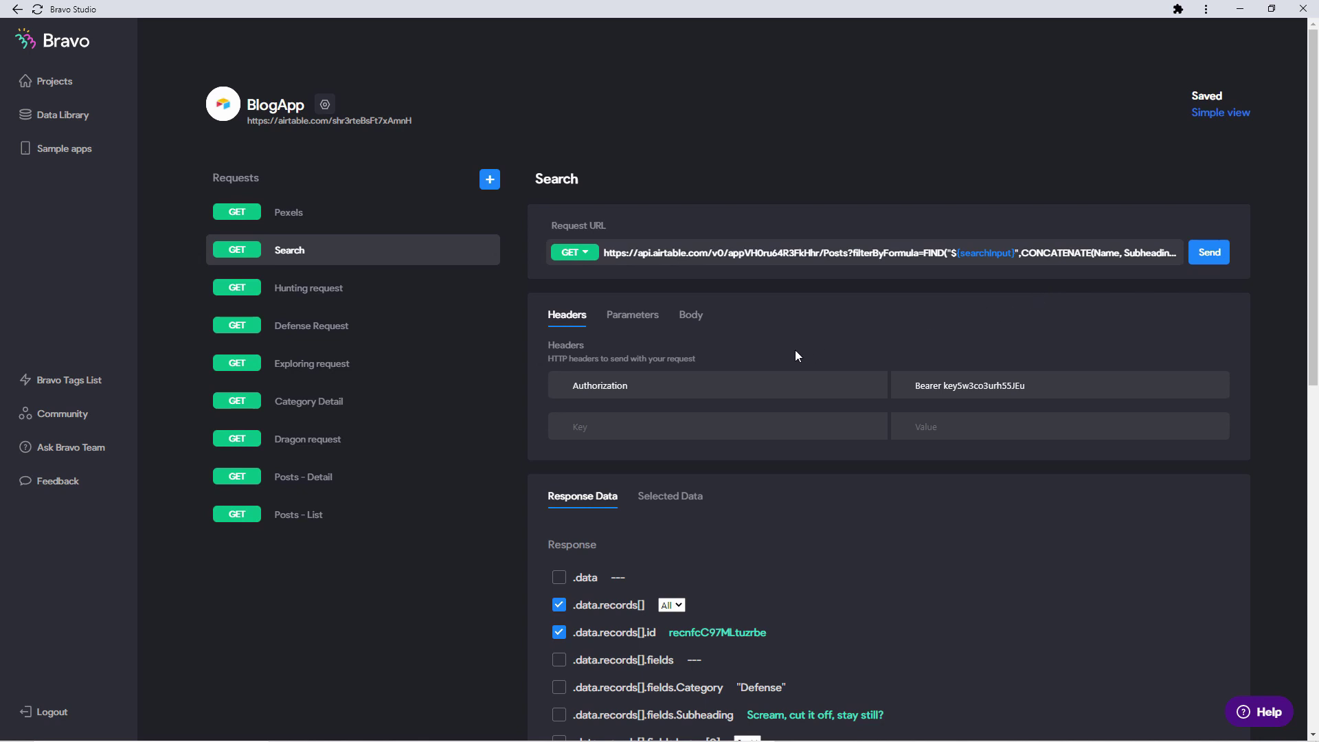
# - Run the Search request from the Parameters tab with searchInput set to dragon
pyautogui.click(632, 325)
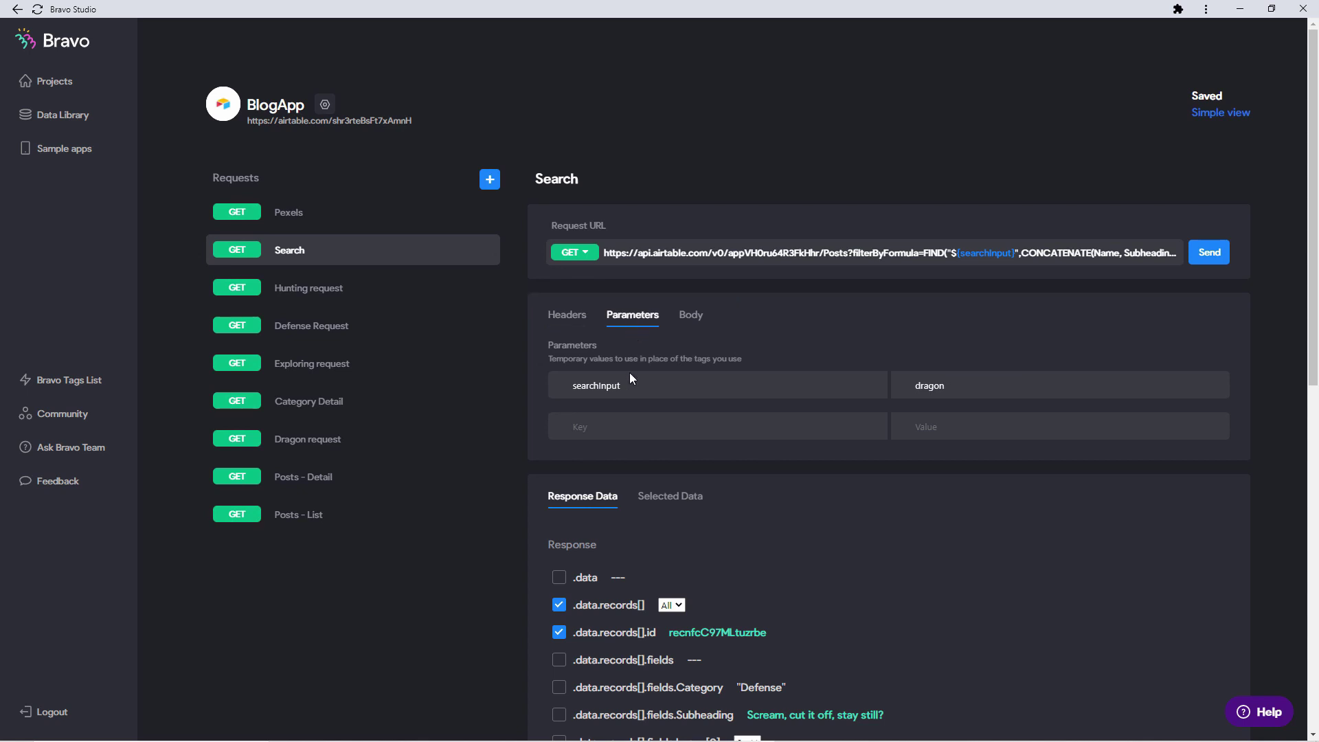
pyautogui.moveTo(630, 382); pyautogui.dragTo(574, 385)
pyautogui.click(960, 387)
pyautogui.moveTo(952, 253); pyautogui.dragTo(1016, 252)
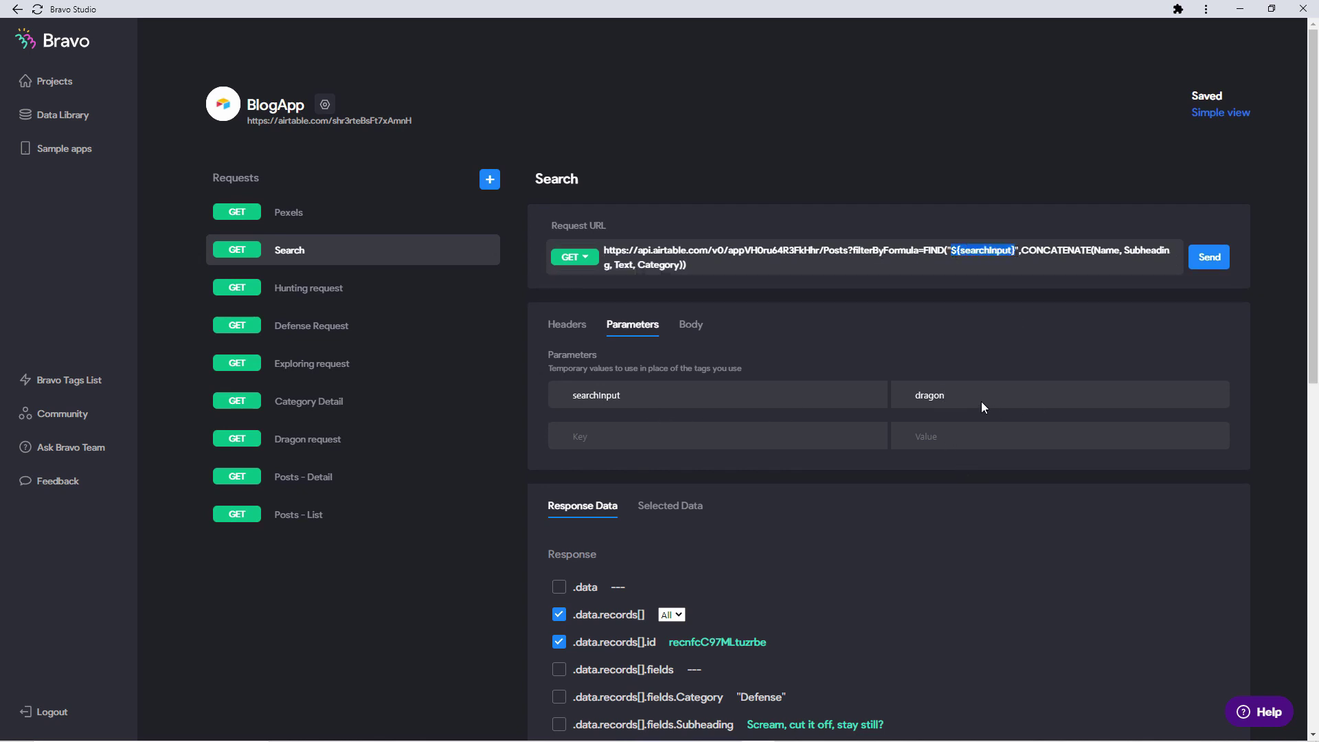
pyautogui.click(960, 387)
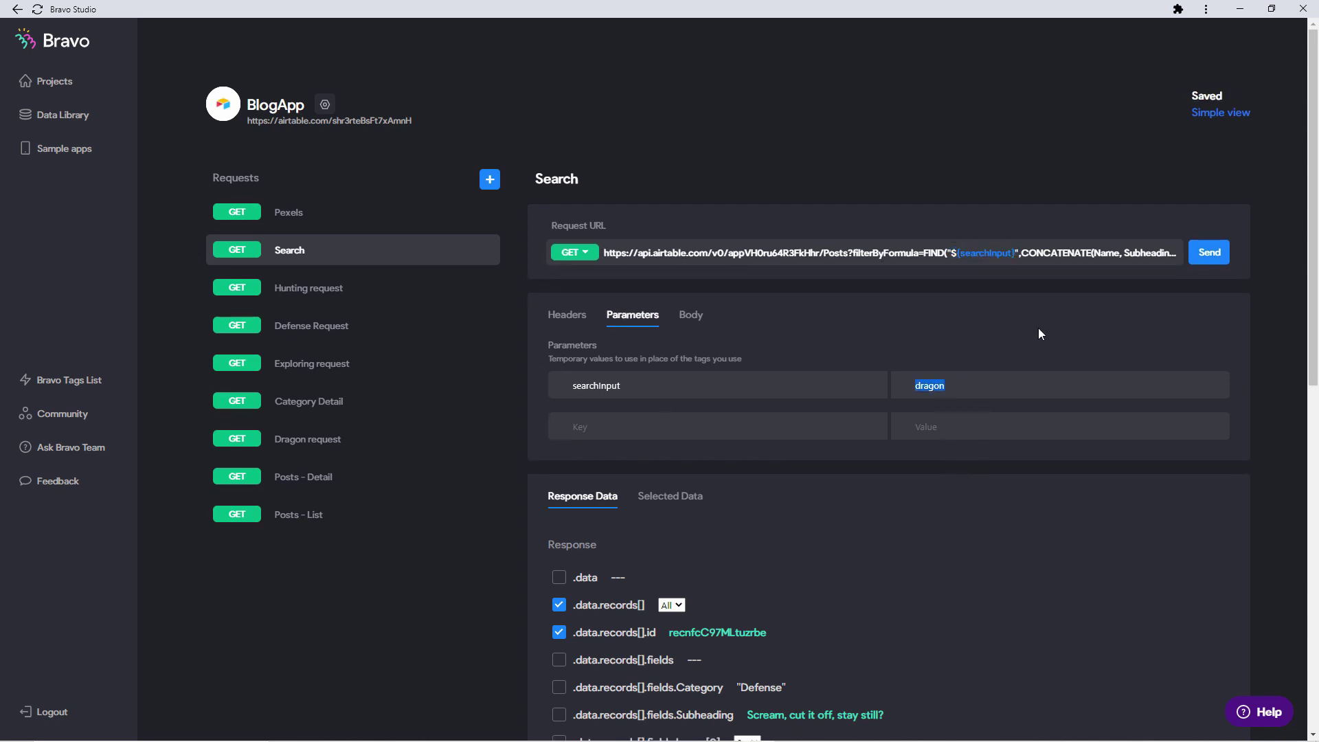
pyautogui.click(1220, 254)
pyautogui.scroll(-2, 739, 541)
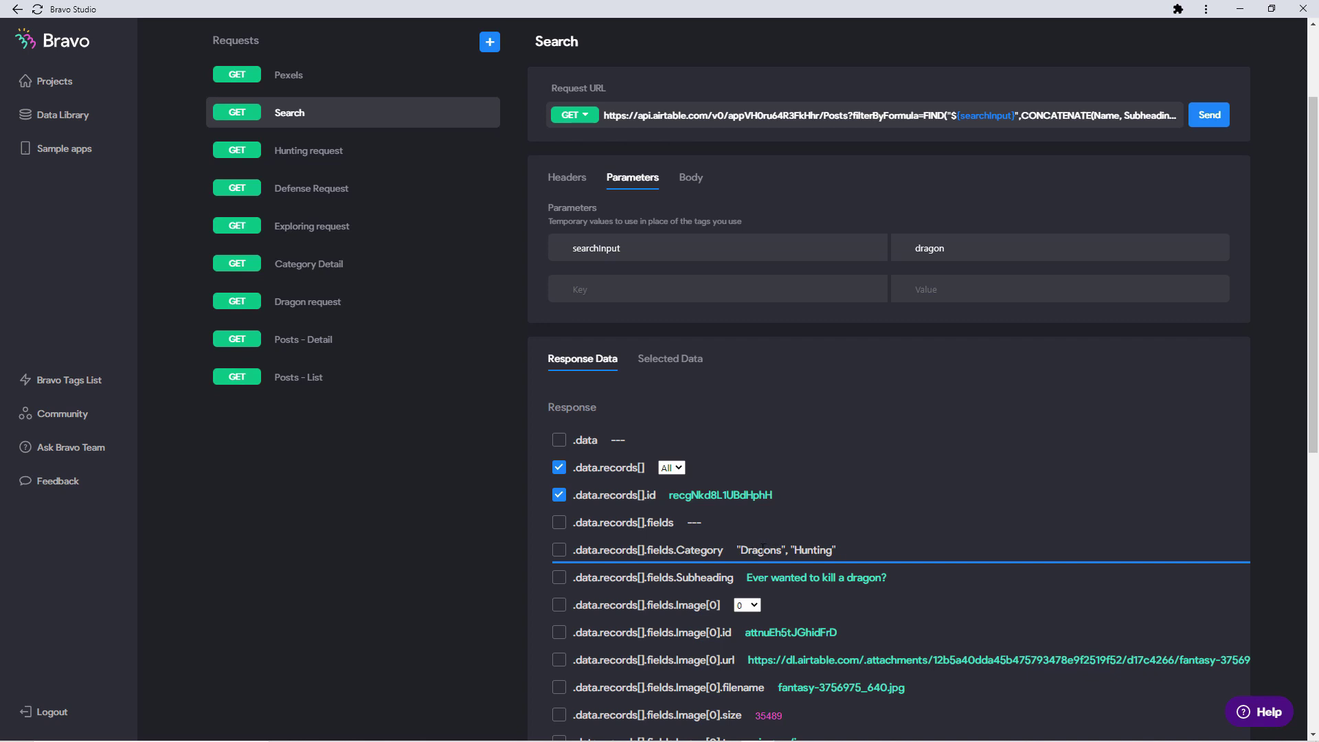
pyautogui.scroll(2, 1004, 509)
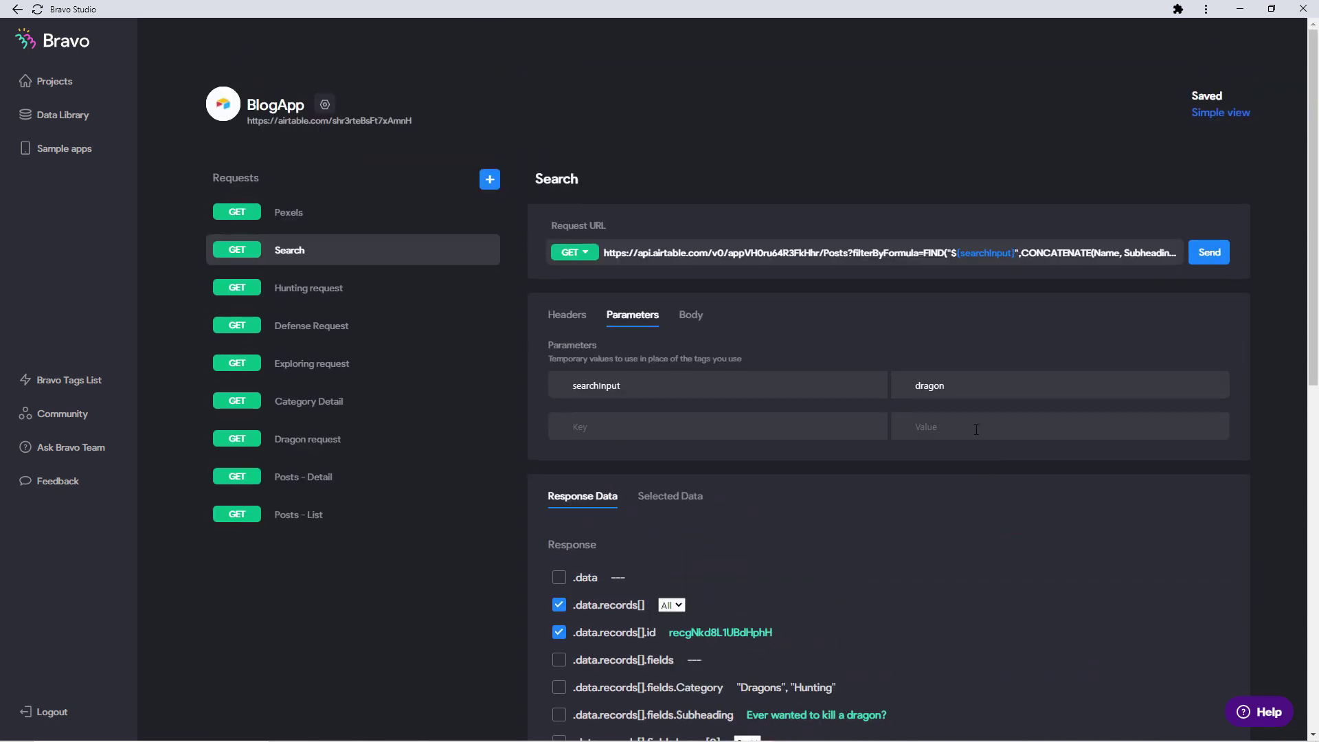
# - Change the searchInput test value to grabbing, rerun, and compare it with the URL variable
pyautogui.moveTo(966, 388); pyautogui.dragTo(915, 389)
pyautogui.write('grabbing')
pyautogui.click(1195, 253)
pyautogui.scroll(-10, 1089, 287)
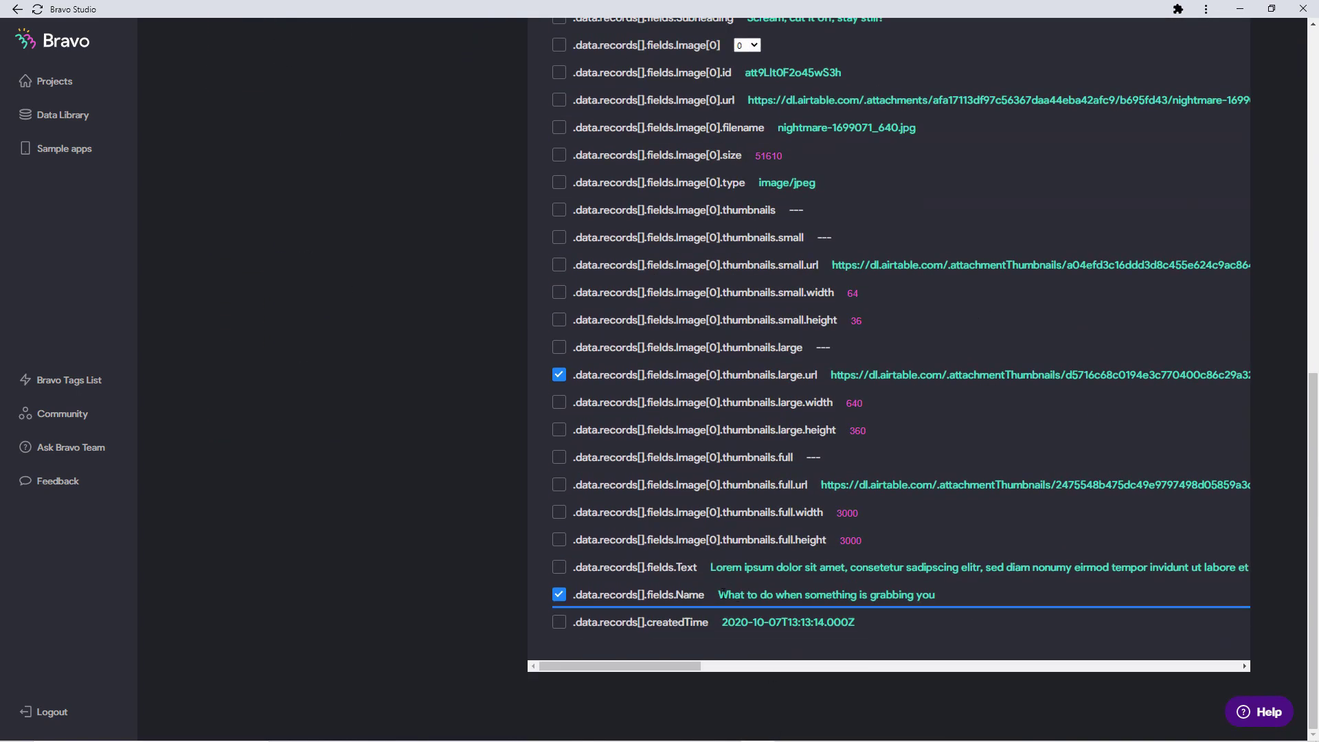
pyautogui.scroll(10, 957, 603)
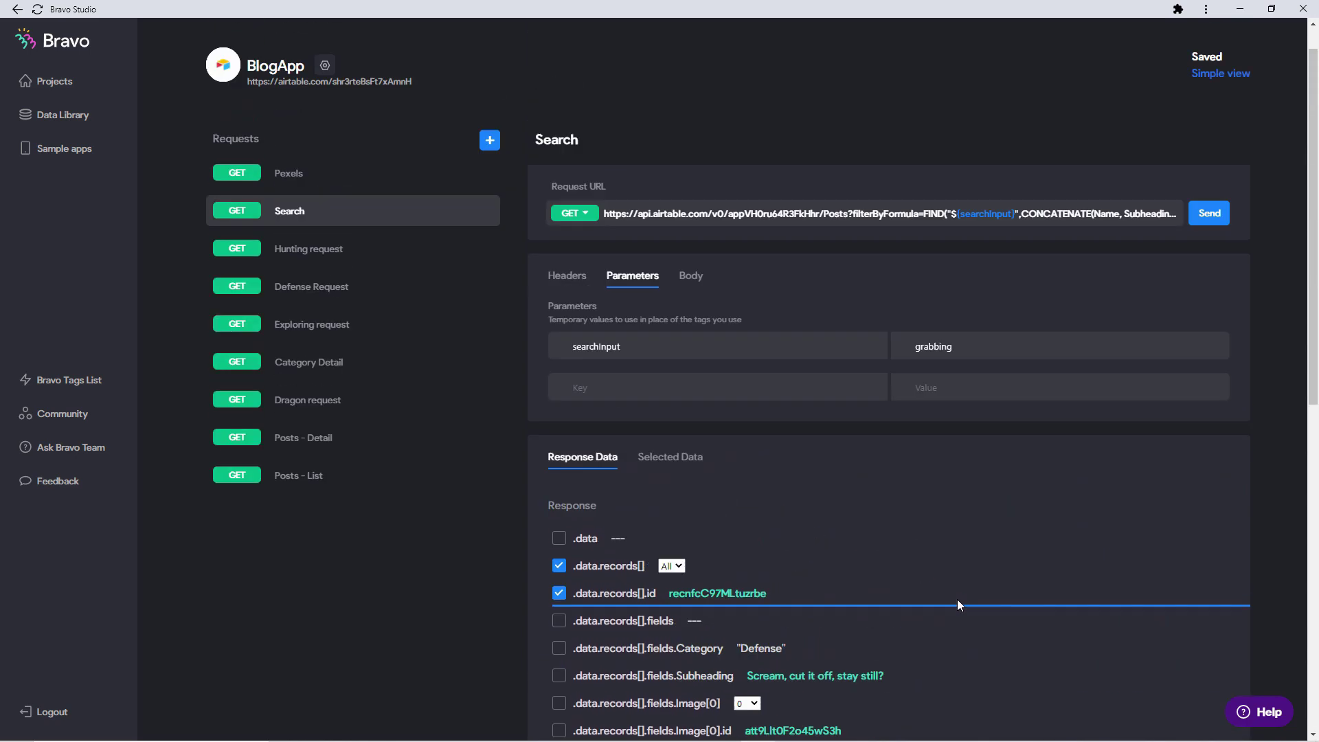
pyautogui.doubleClick(924, 386)
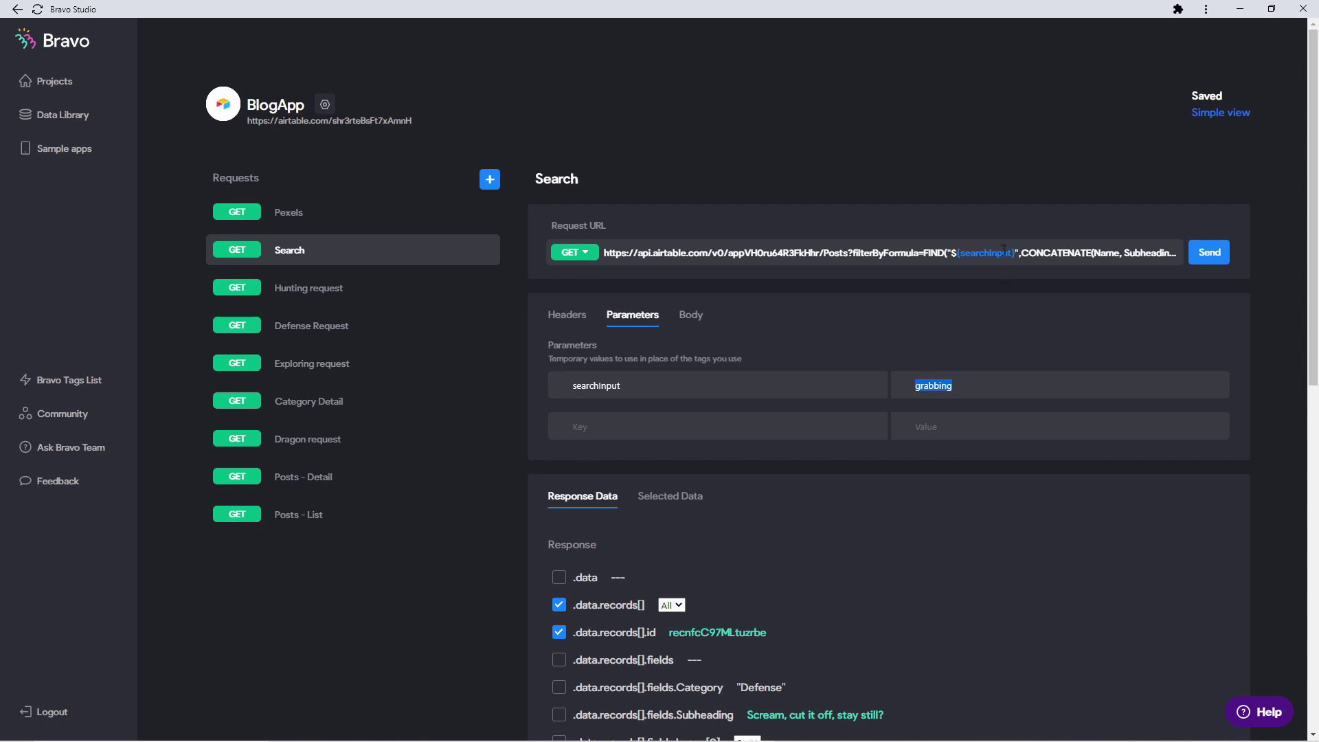
pyautogui.click(954, 253)
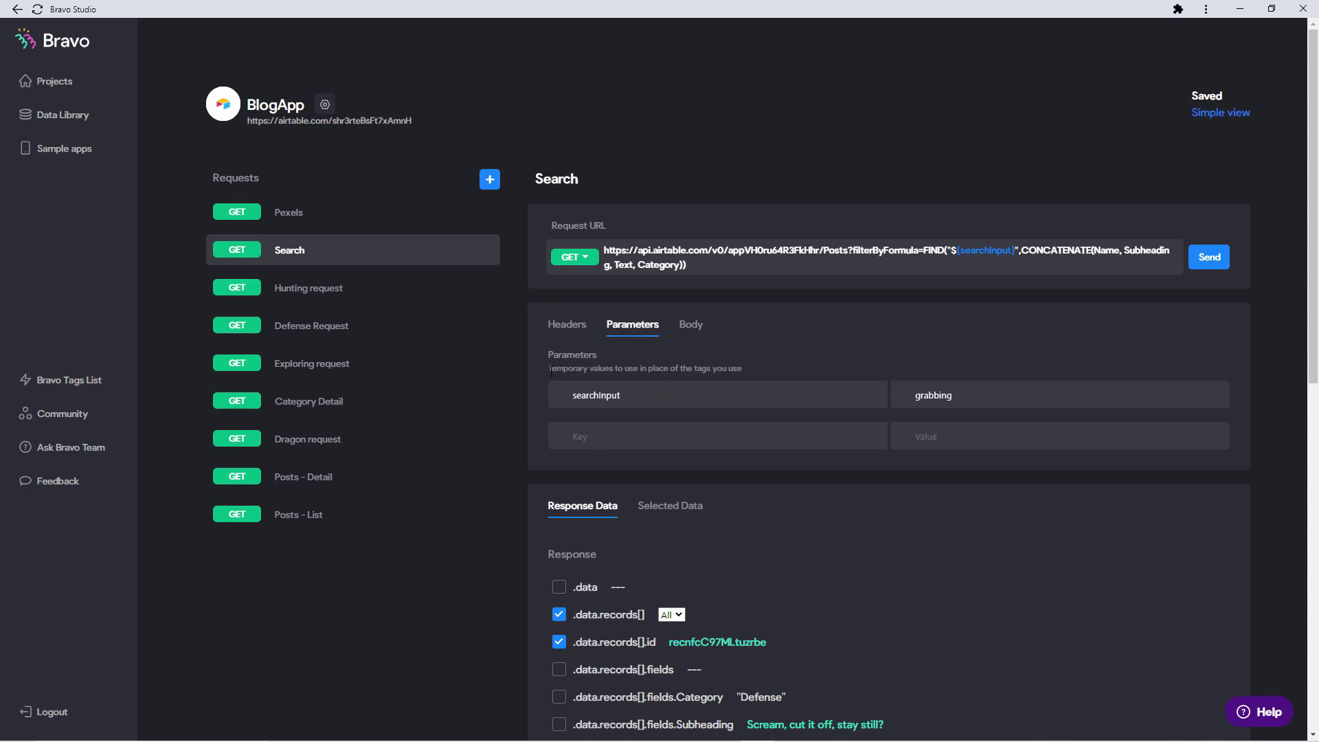
pyautogui.click(573, 372)
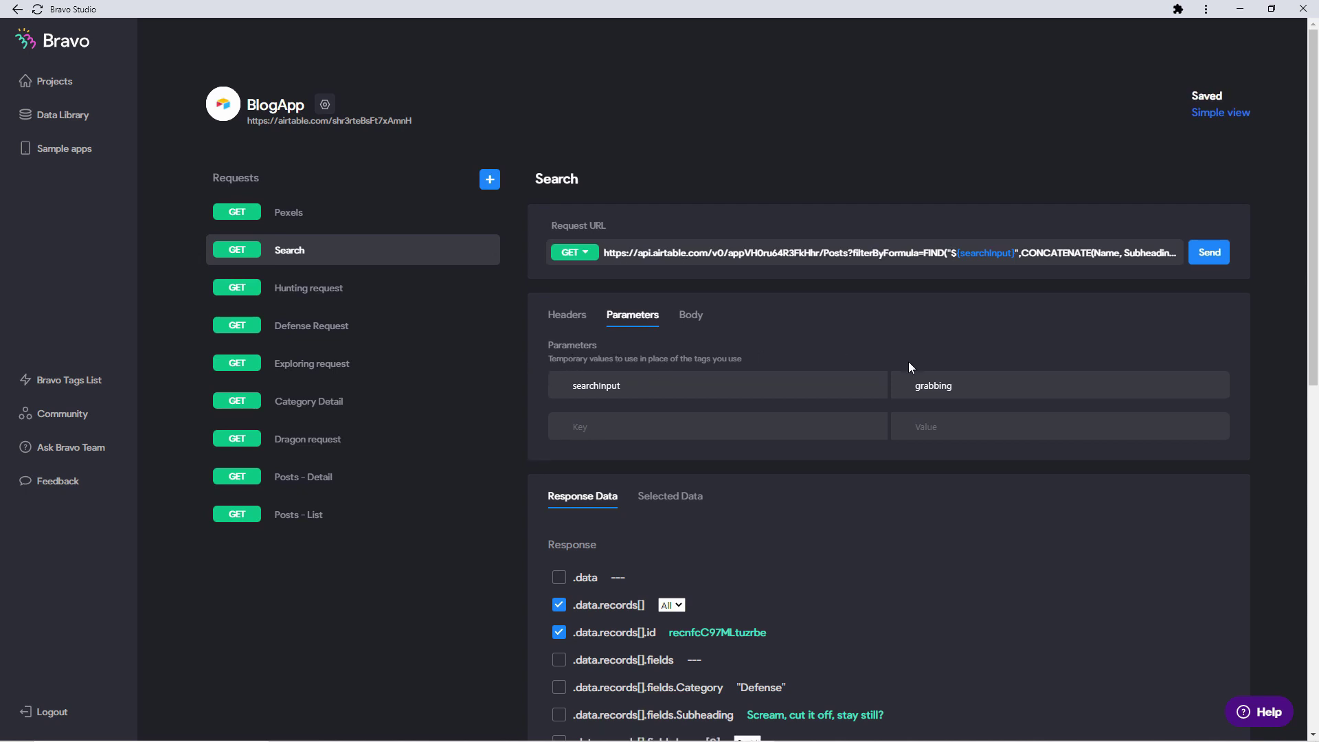
pyautogui.moveTo(622, 385); pyautogui.dragTo(556, 386)
# - Bind the Search screen to BlogApp's GET Search request and expand the Content group
pyautogui.click(556, 383)
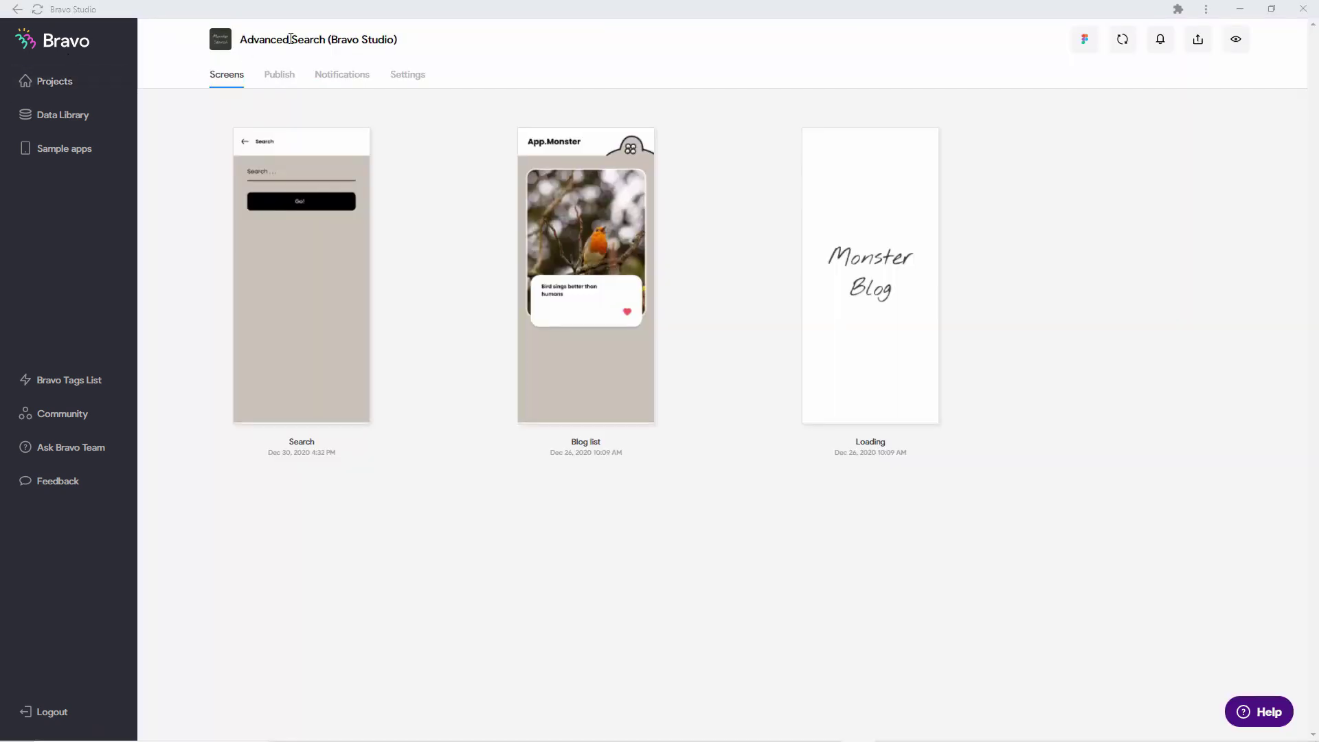
pyautogui.moveTo(248, 40); pyautogui.dragTo(343, 43)
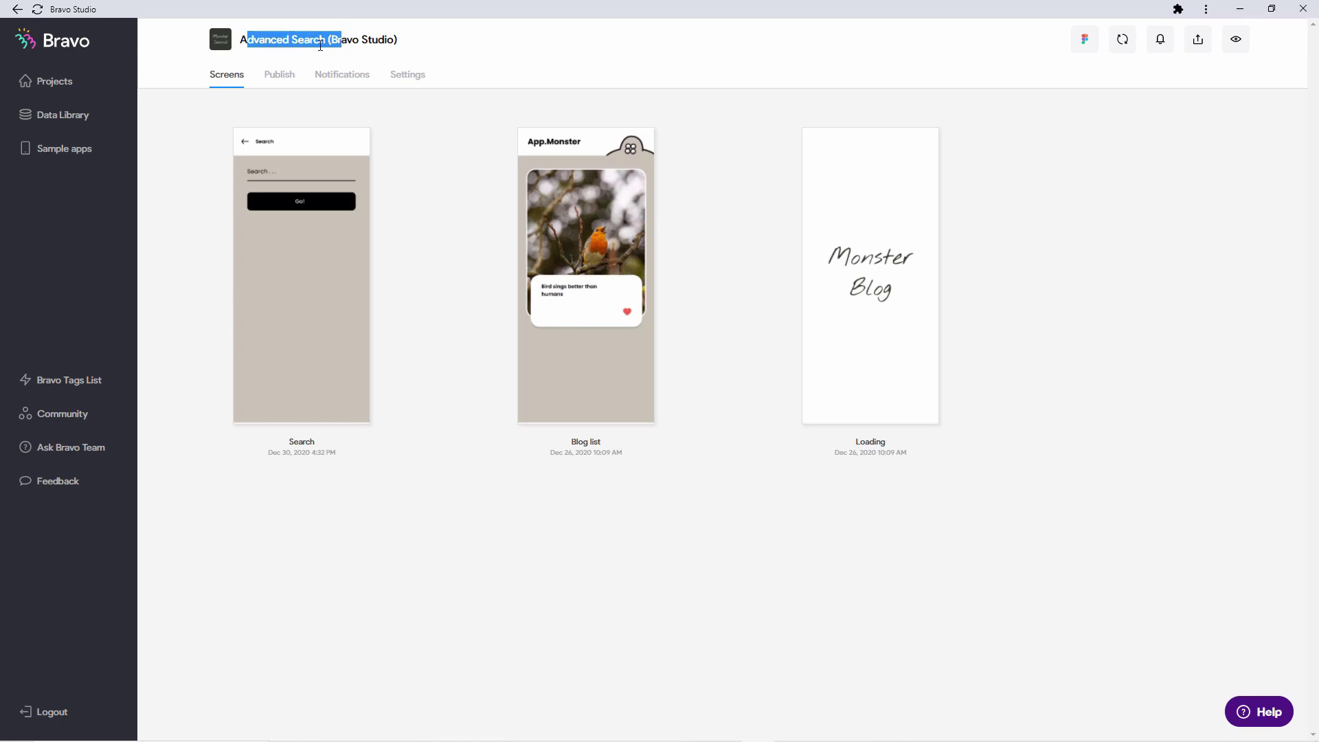
pyautogui.click(320, 45)
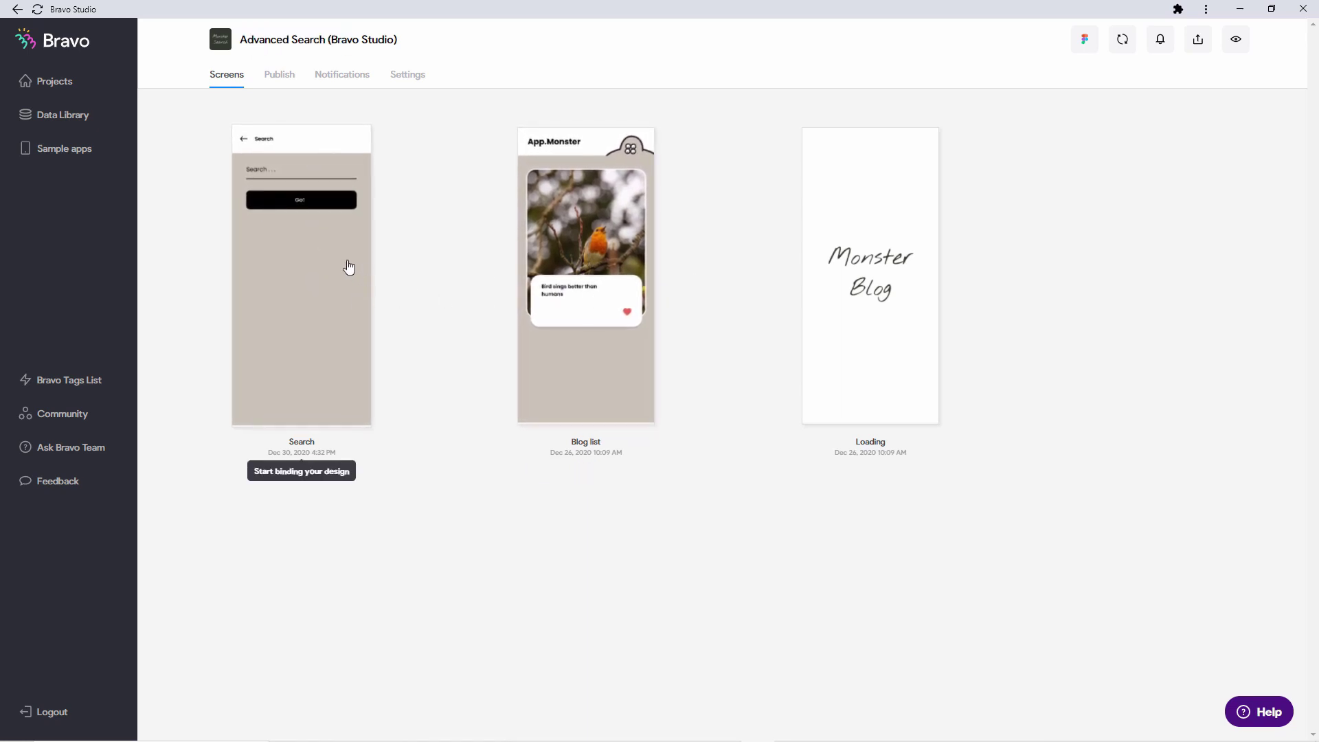
pyautogui.click(343, 267)
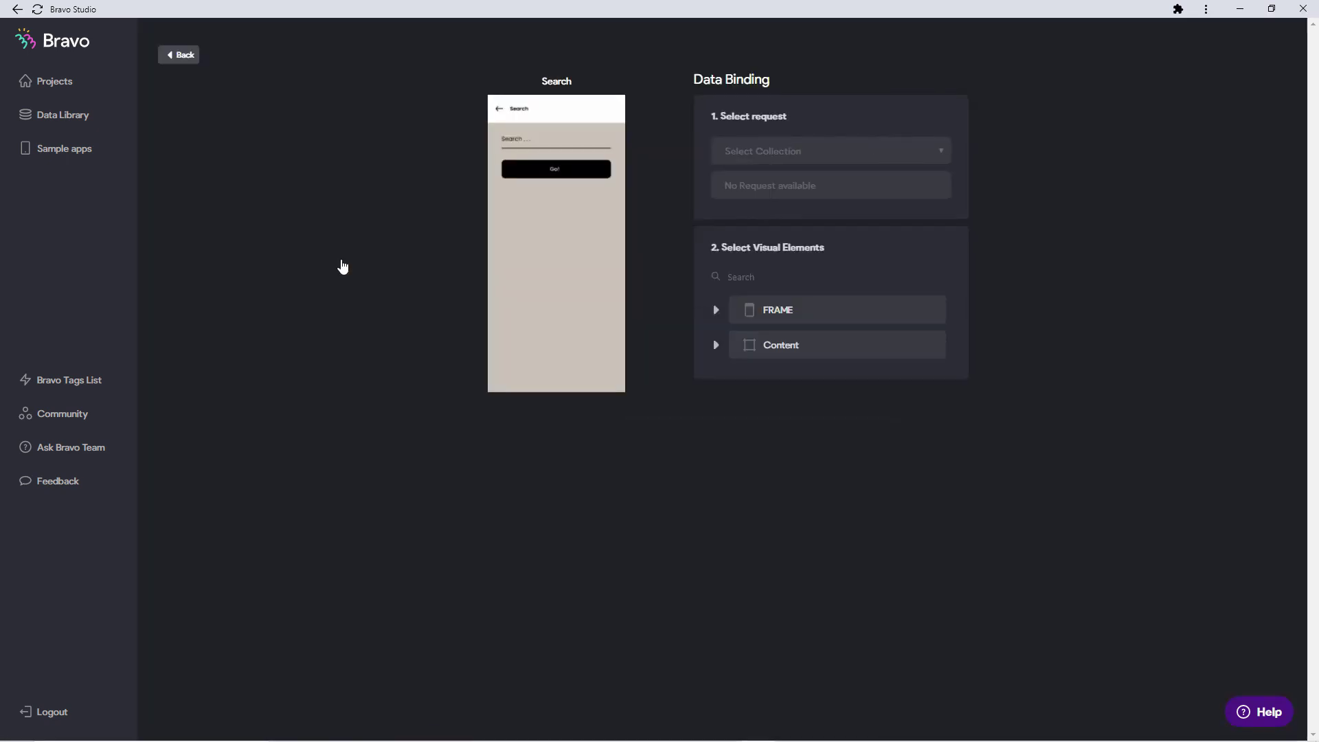
pyautogui.click(769, 162)
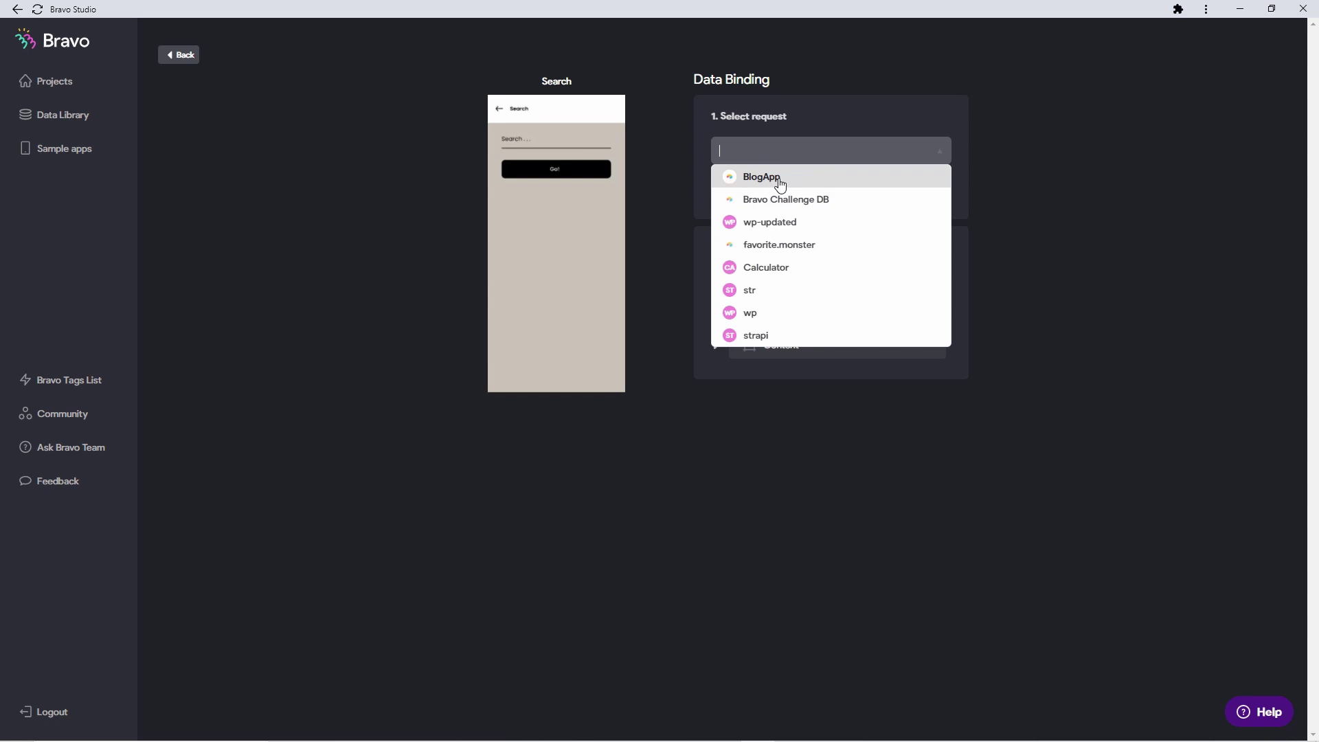
pyautogui.click(775, 177)
pyautogui.click(797, 185)
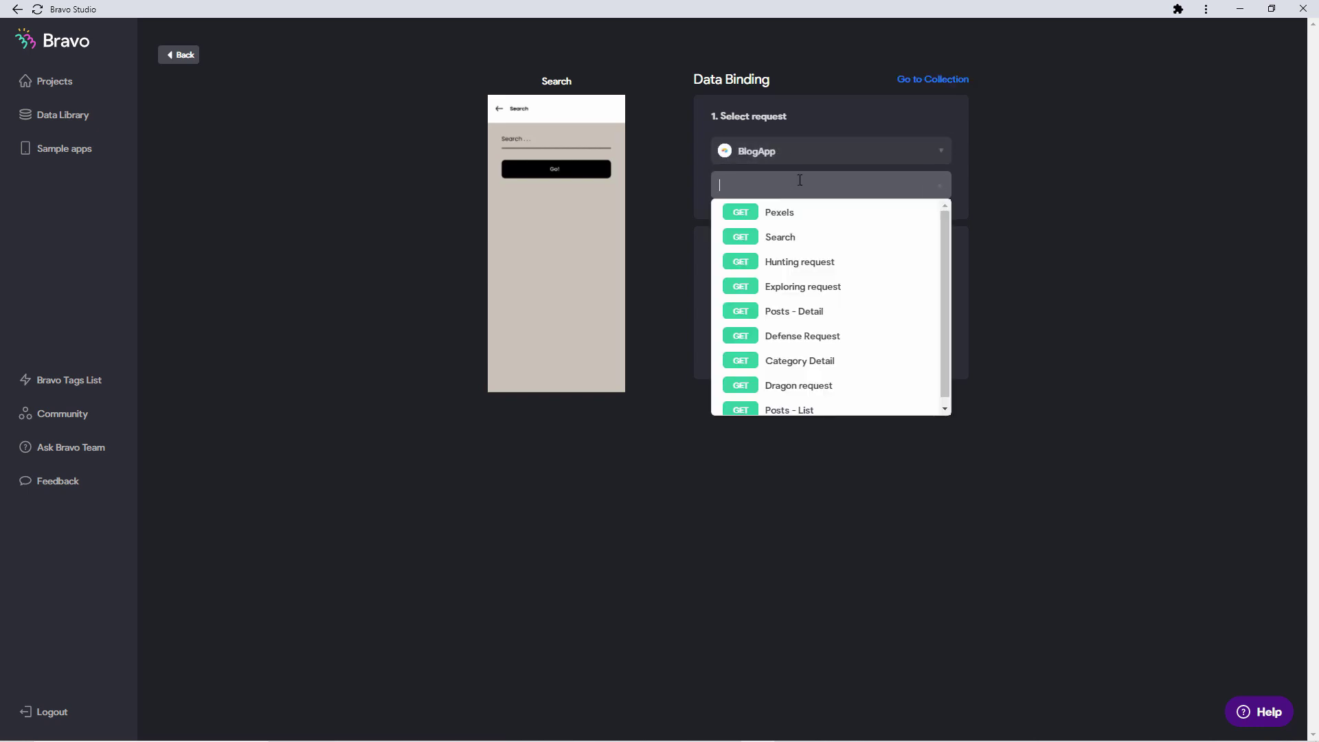
pyautogui.click(793, 237)
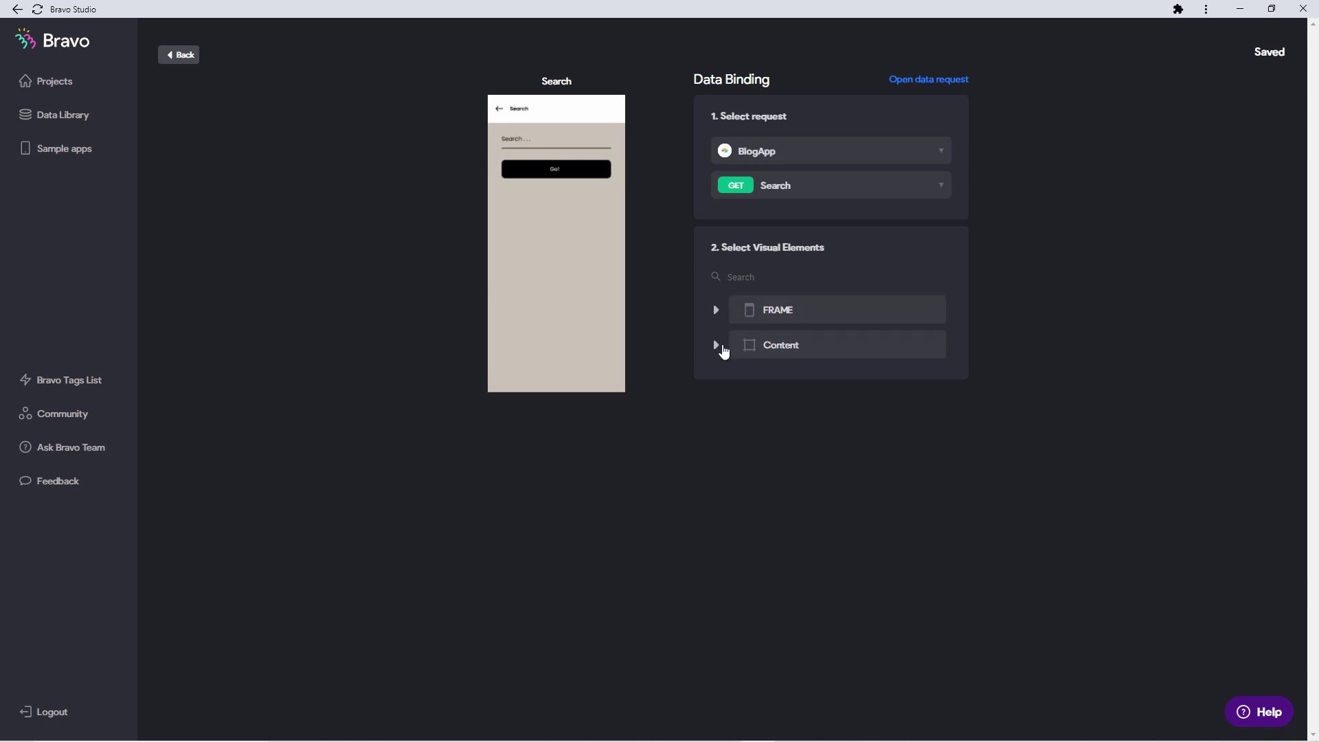
pyautogui.click(716, 346)
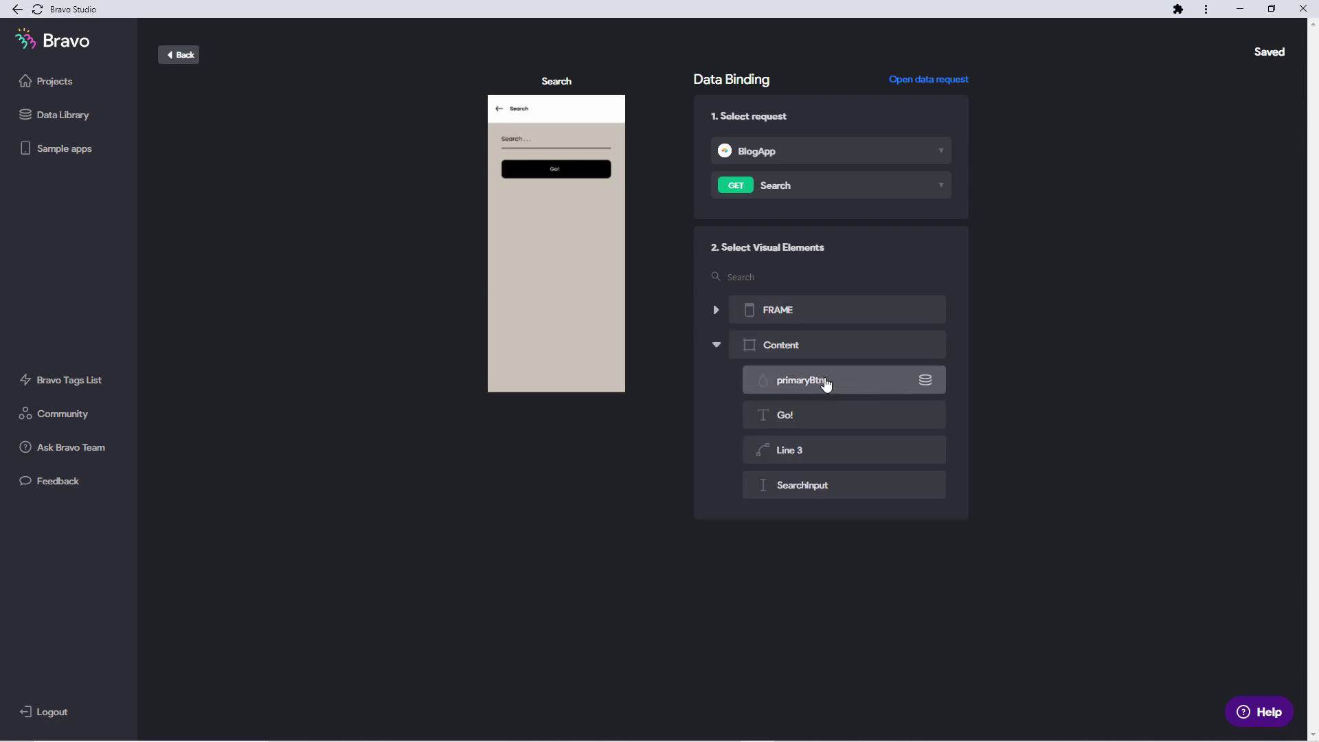
# - Select SearchInput and set its Content Destination to the searchInput parameter
pyautogui.click(836, 493)
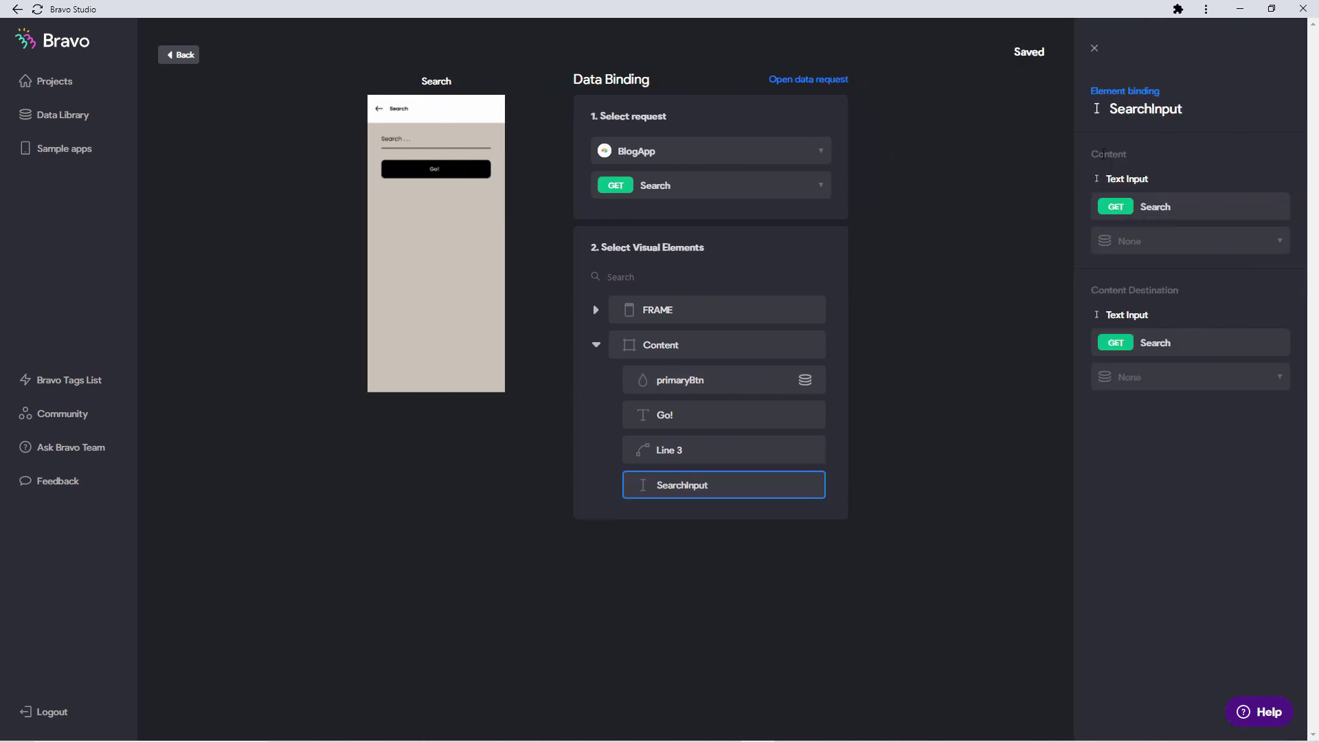
pyautogui.moveTo(1094, 154); pyautogui.dragTo(1130, 154)
pyautogui.moveTo(1097, 290); pyautogui.dragTo(1215, 296)
pyautogui.click(959, 360)
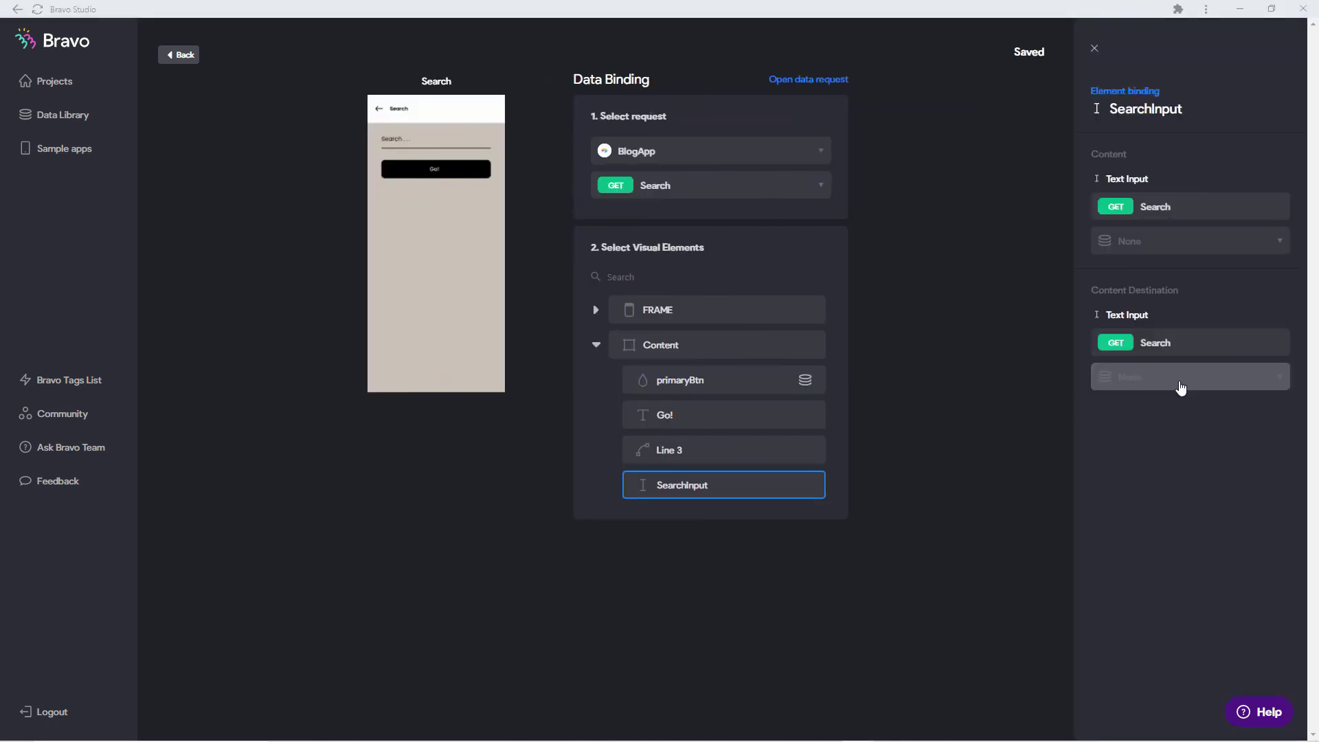
pyautogui.click(1180, 378)
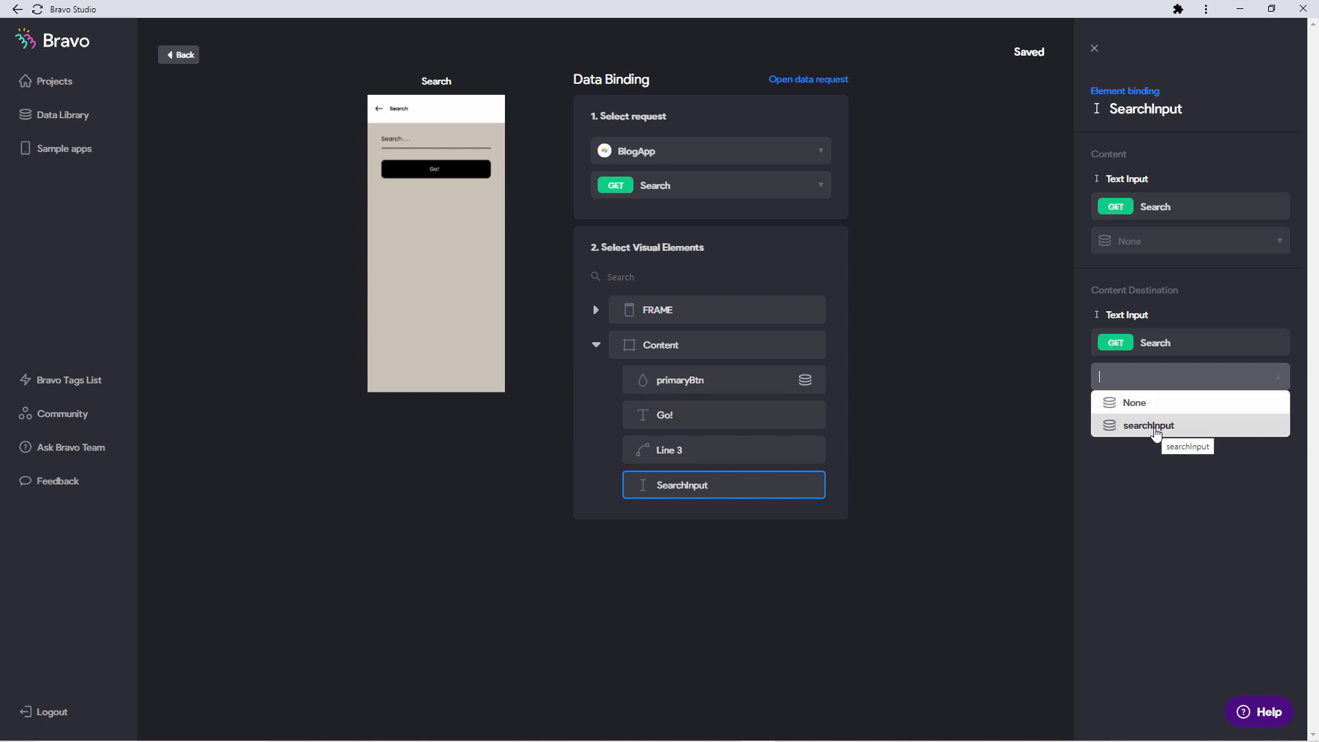
pyautogui.click(1155, 427)
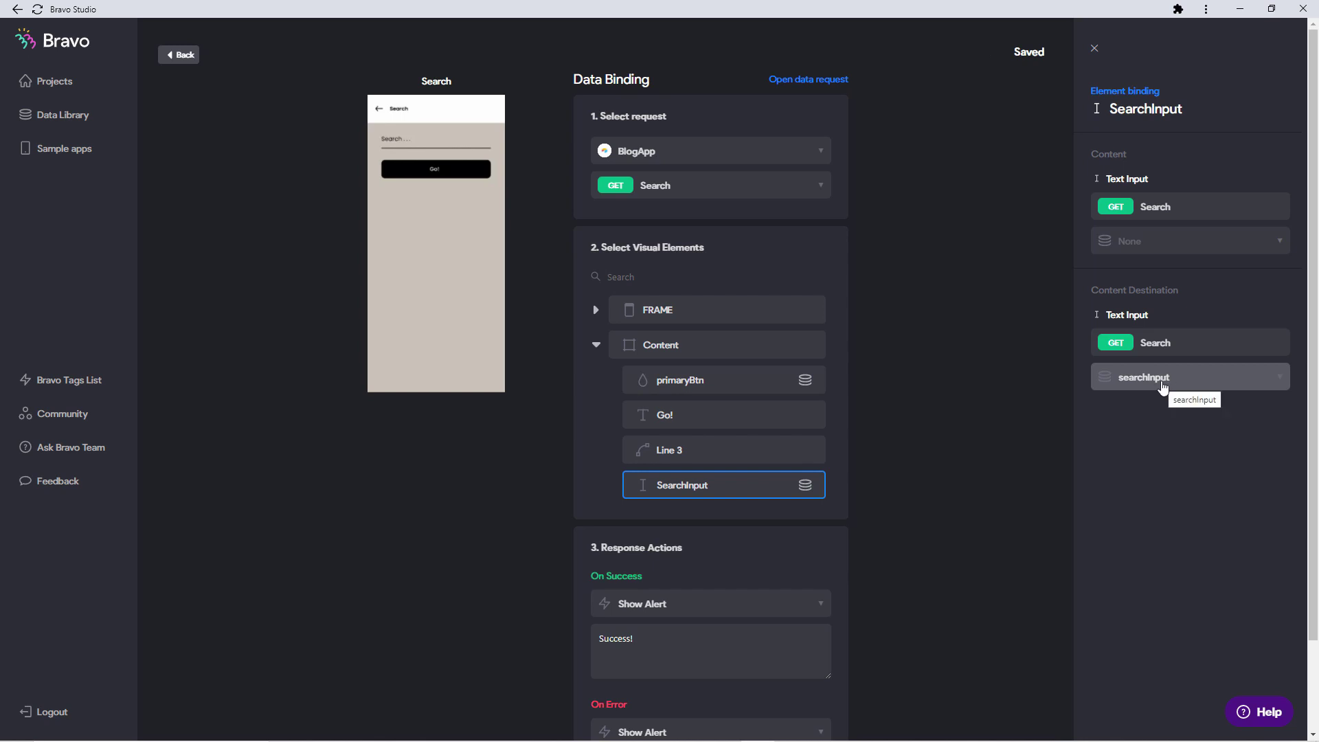
# - Leave the content source unchanged and reconfirm searchInput as the input's destination
pyautogui.scroll(-2, 710, 586)
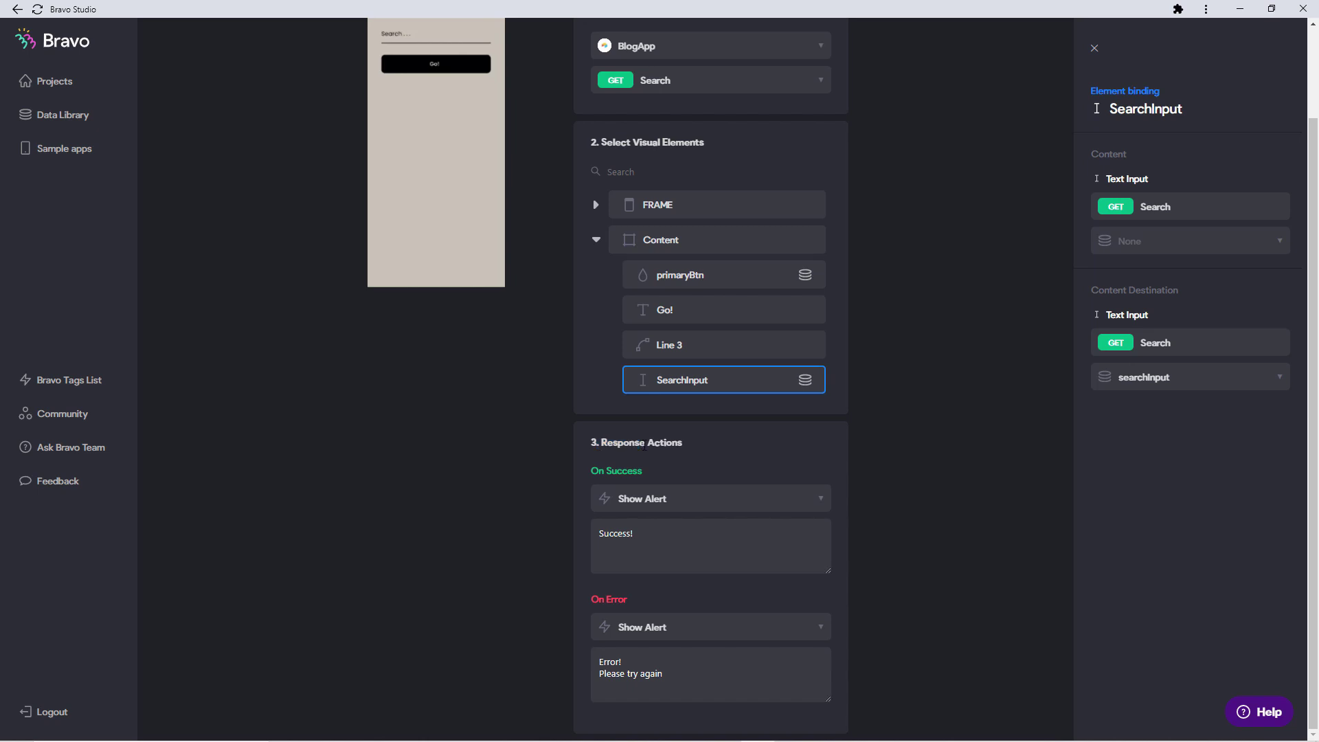
pyautogui.scroll(2, 829, 521)
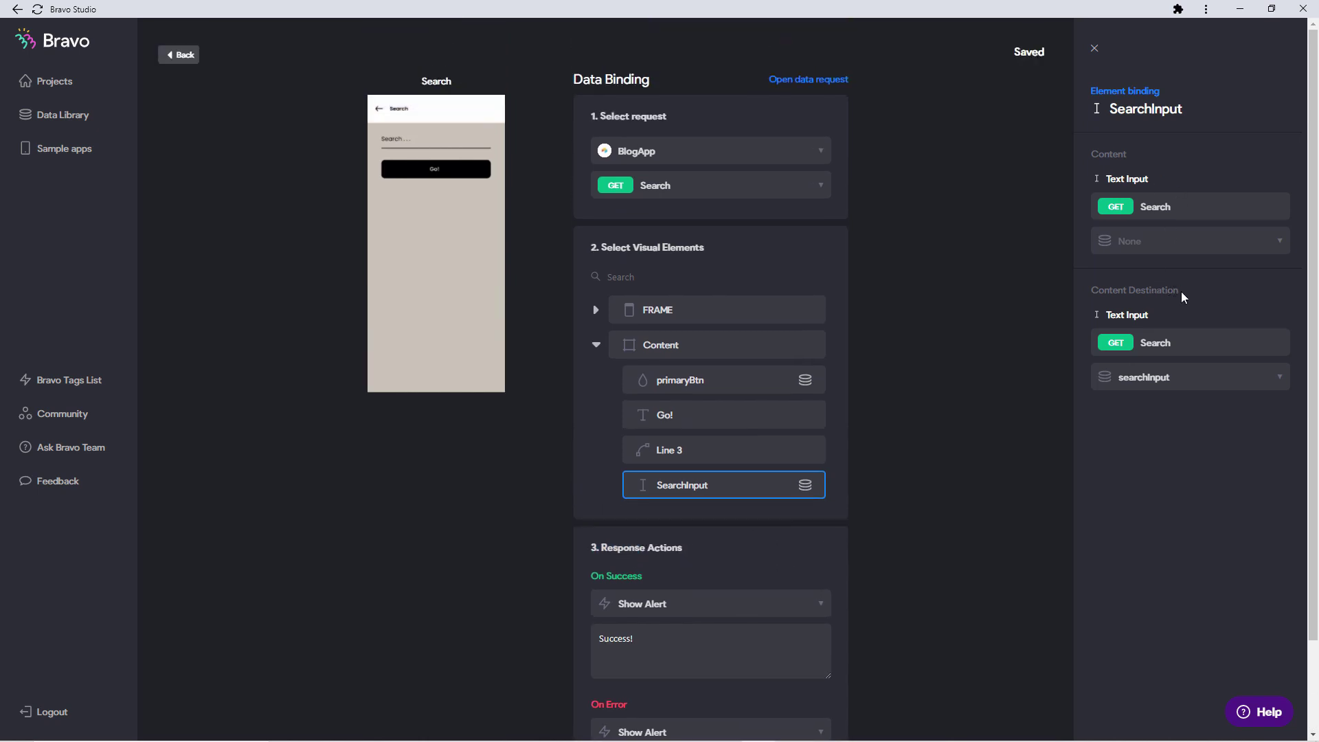
pyautogui.click(1124, 288)
pyautogui.click(1148, 249)
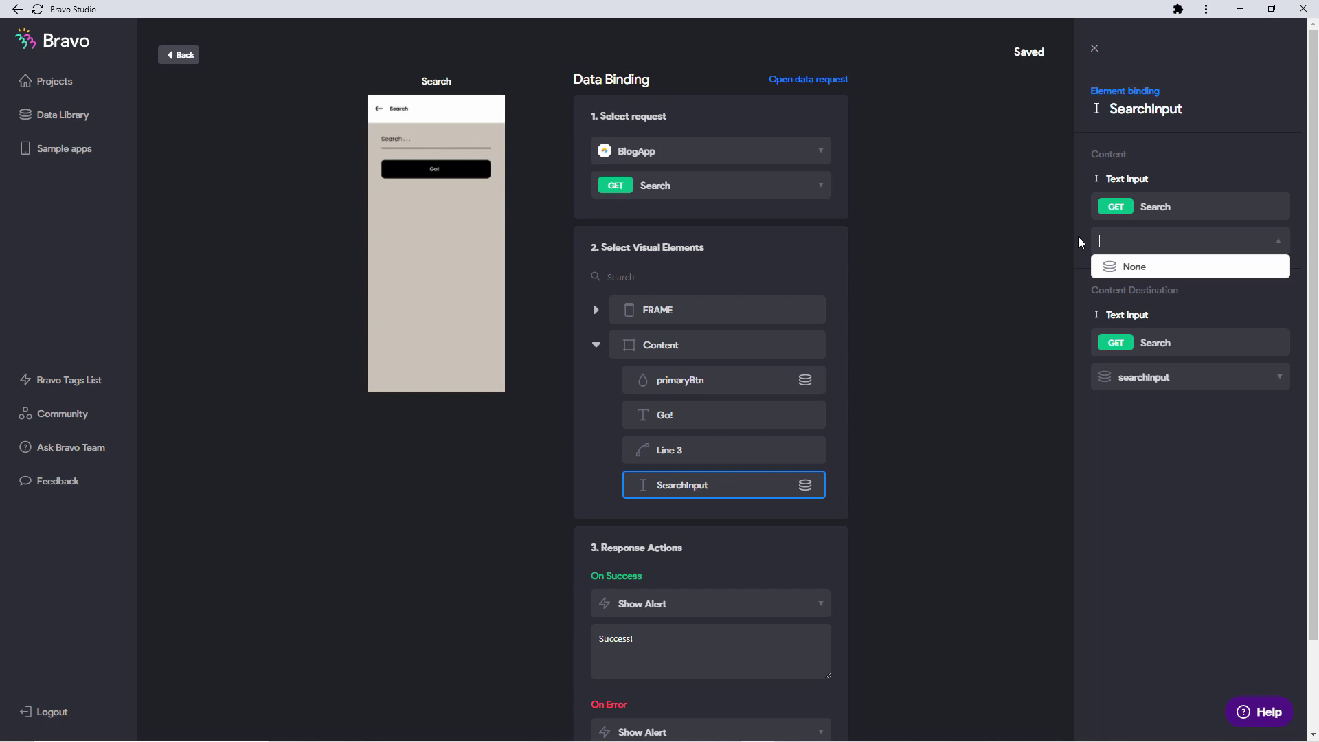
pyautogui.click(1079, 238)
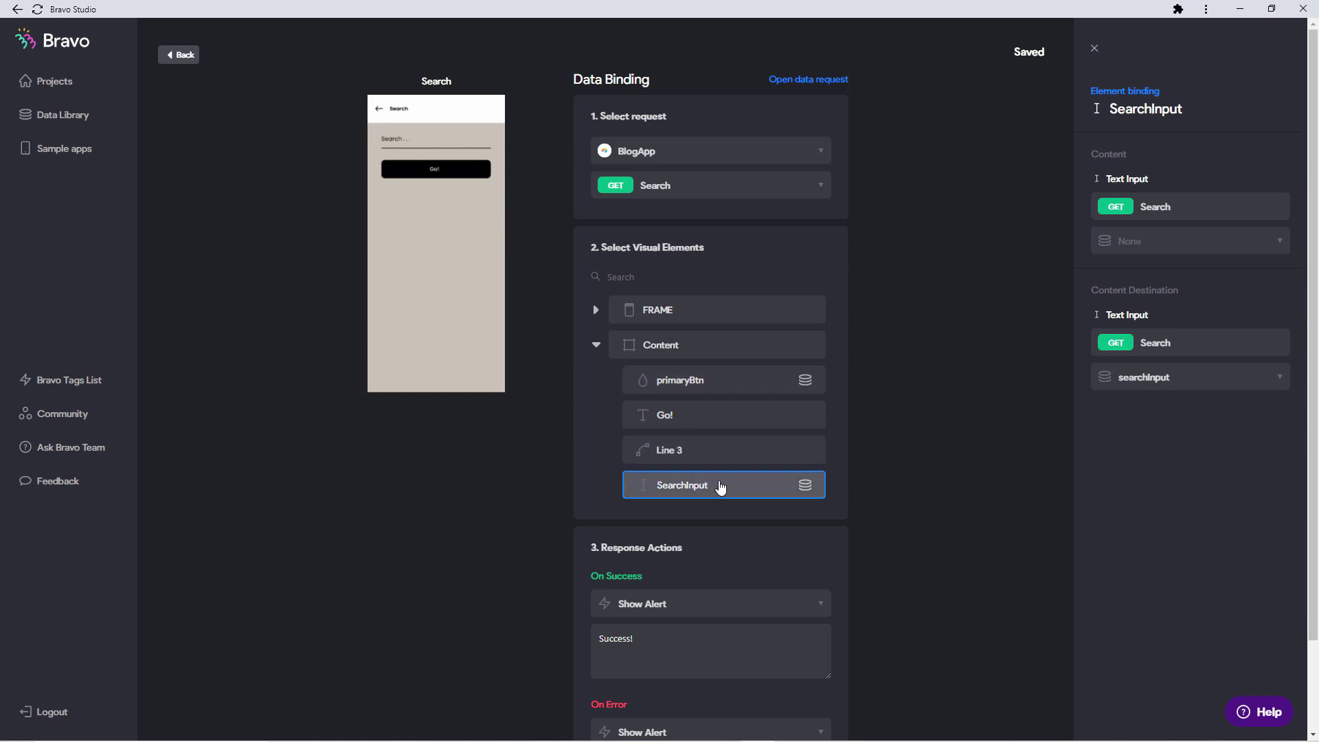
pyautogui.moveTo(1131, 290); pyautogui.dragTo(1179, 290)
pyautogui.click(1171, 380)
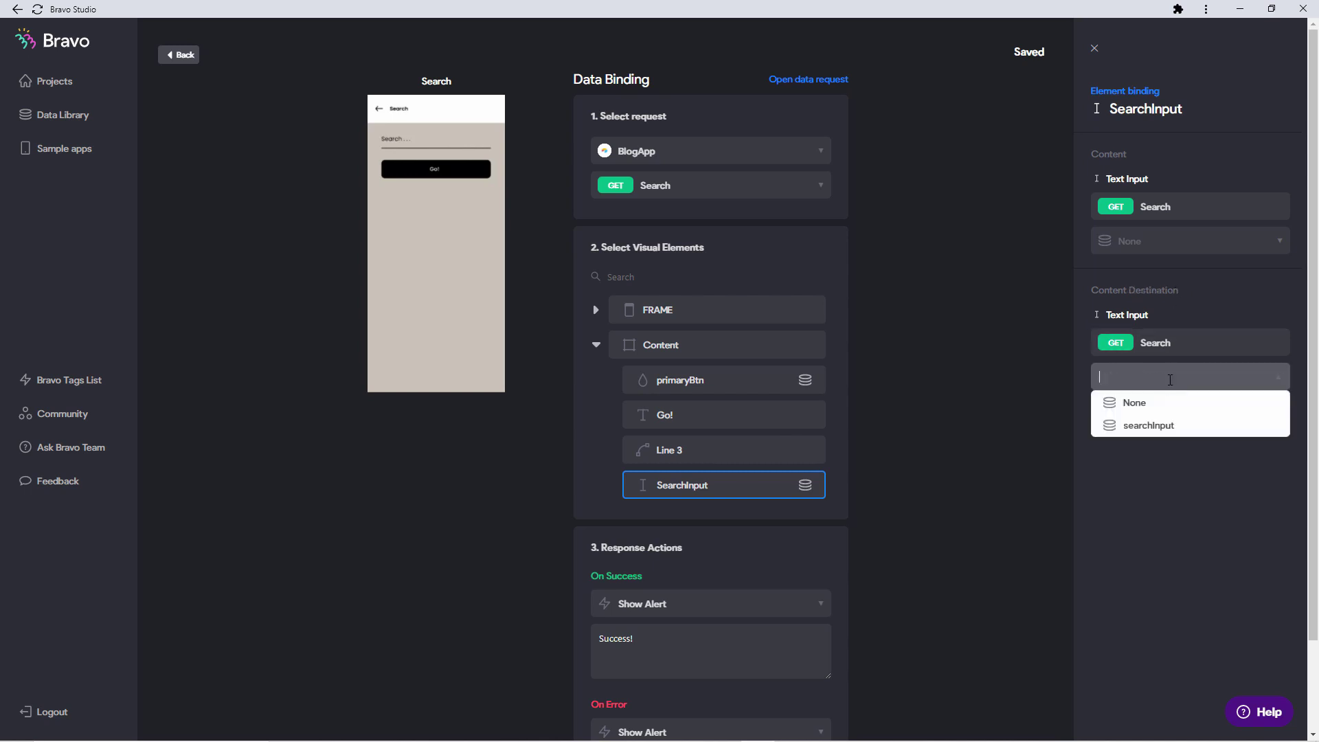
pyautogui.click(1172, 429)
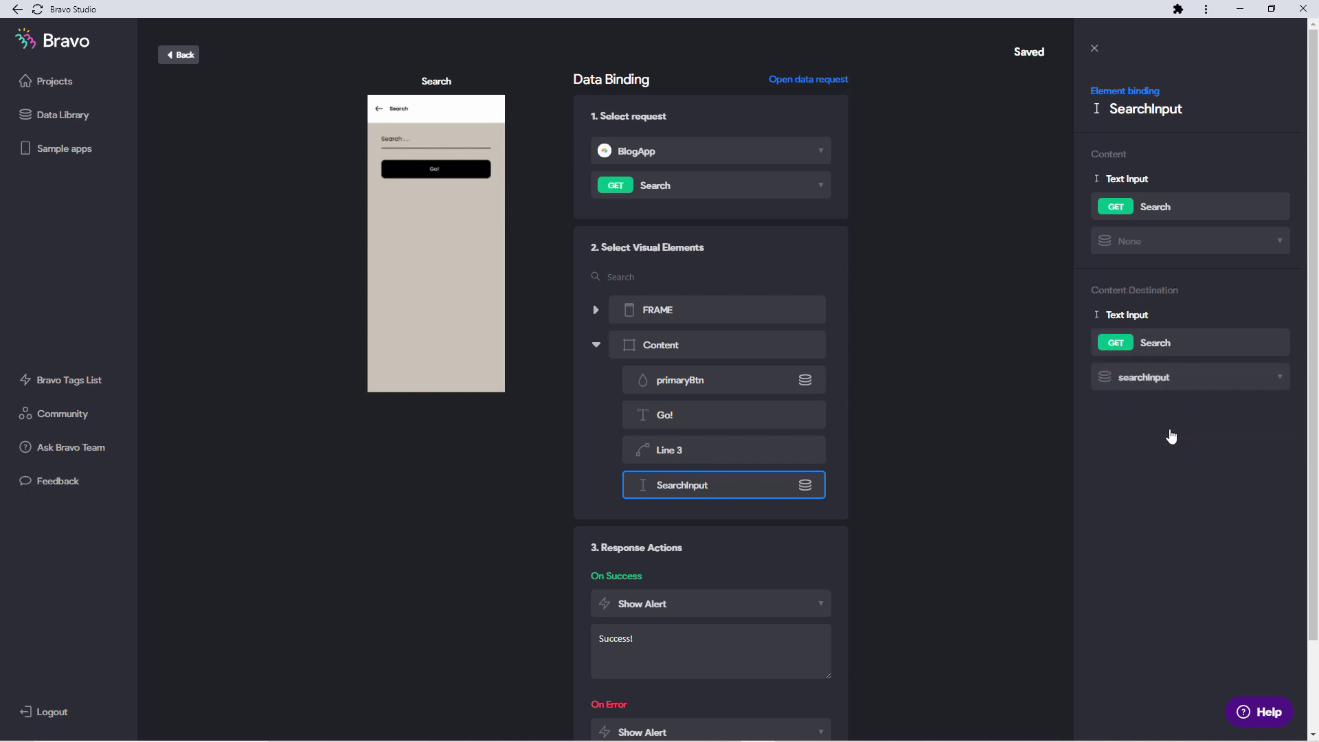
# - Close the SearchInput binding panel and scroll to the Success and Error response actions
pyautogui.click(1003, 430)
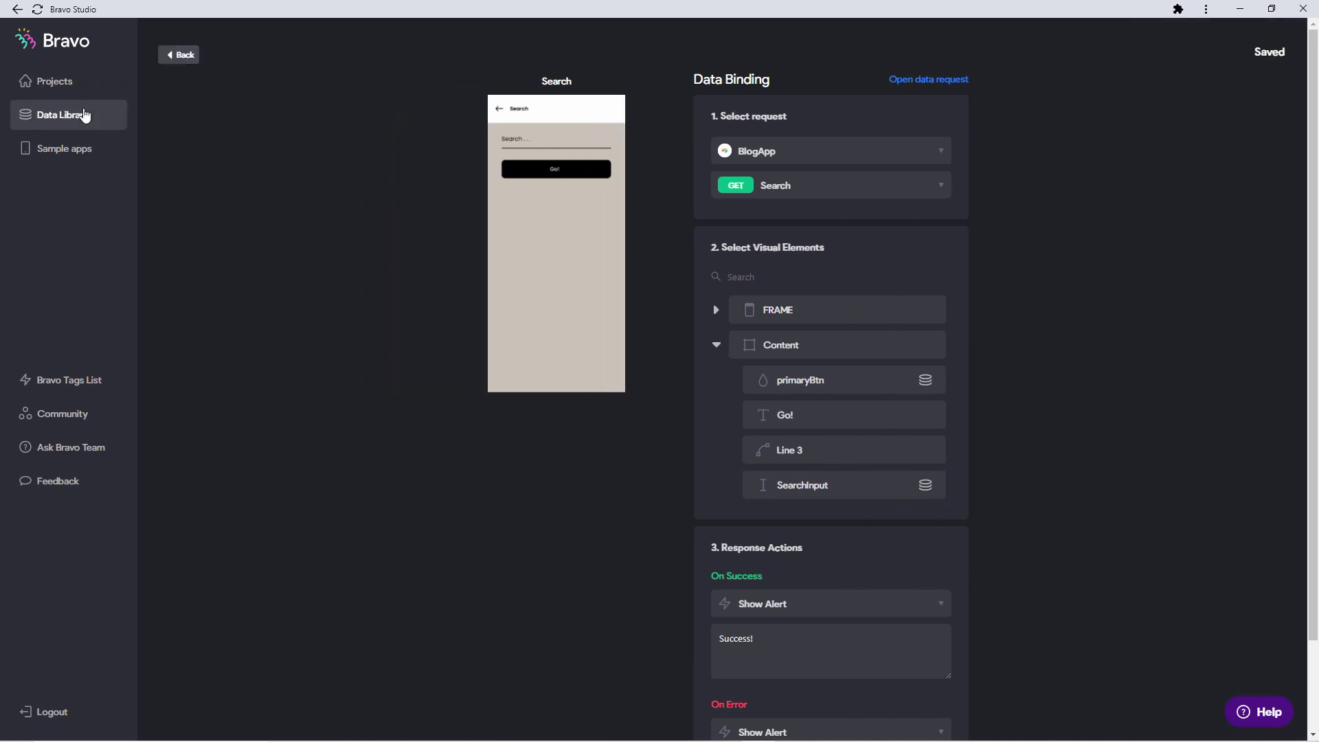
pyautogui.click(556, 141)
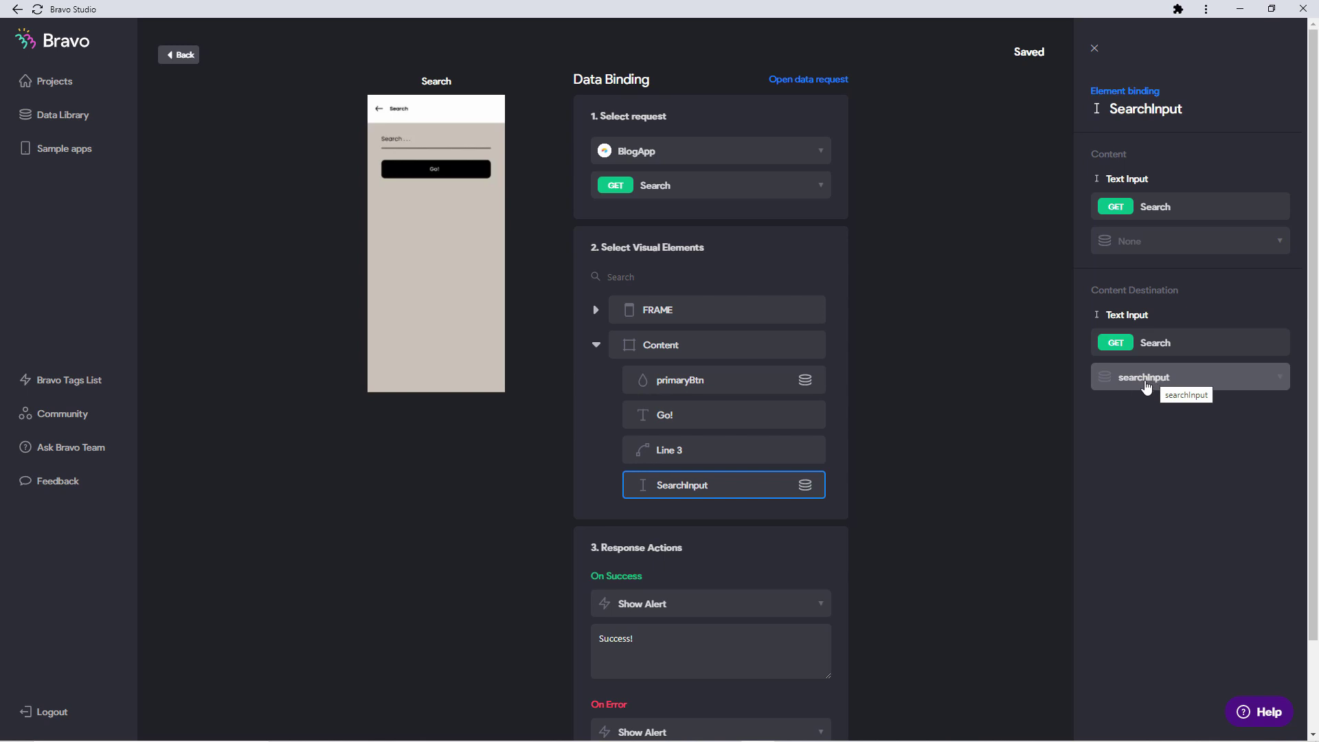
pyautogui.click(996, 400)
pyautogui.scroll(-1, 972, 509)
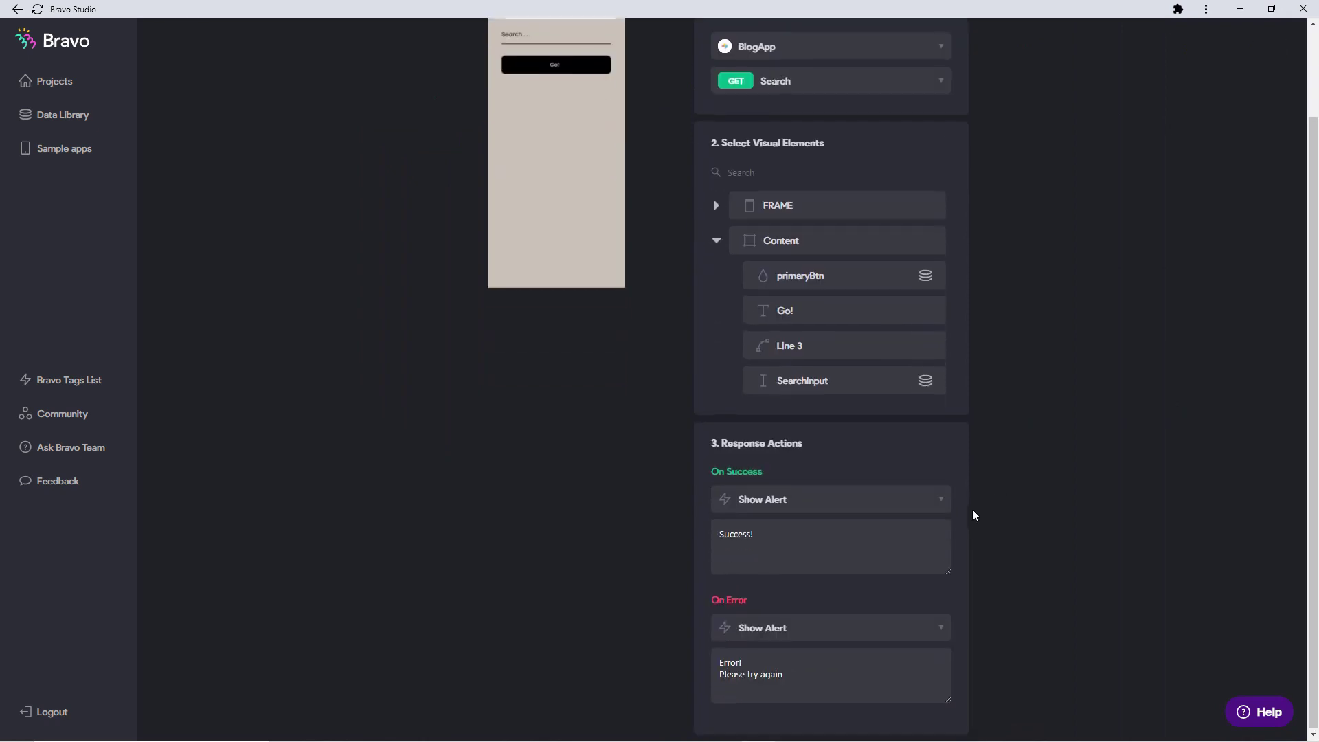
pyautogui.scroll(1, 1000, 410)
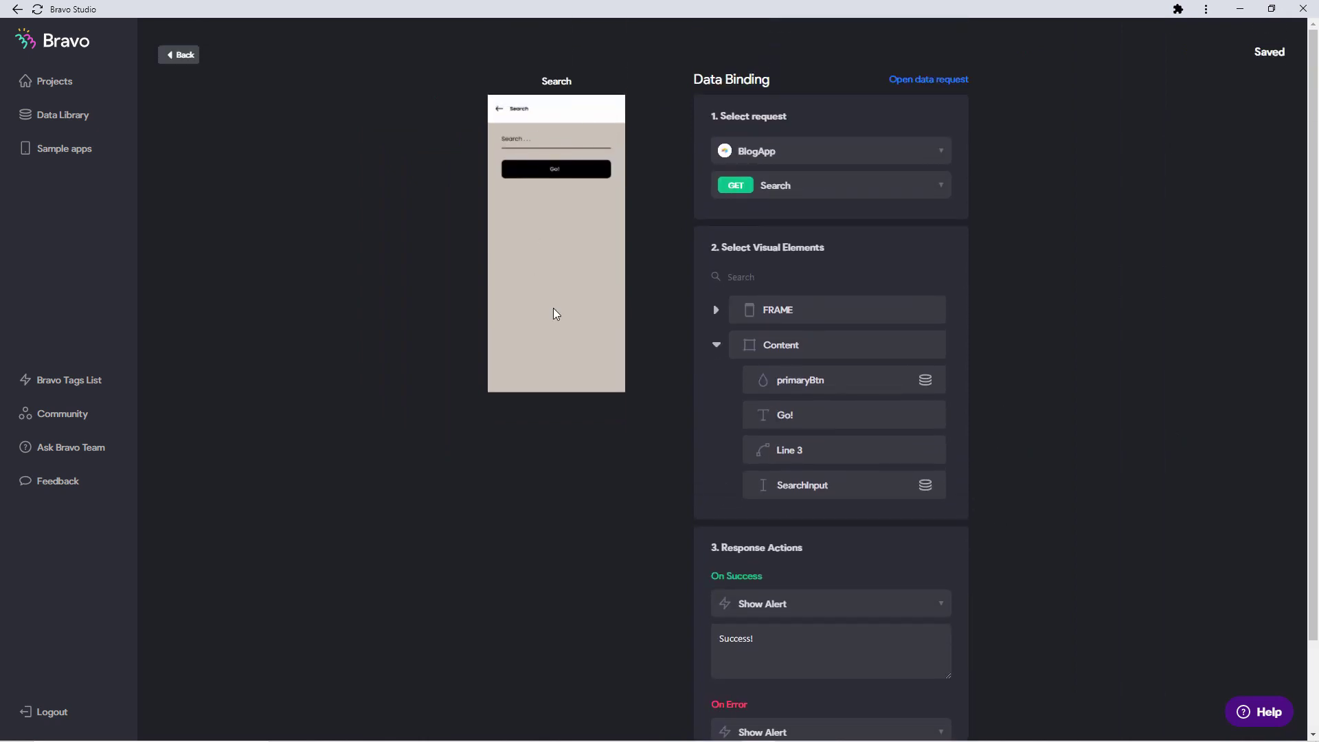
pyautogui.scroll(-2, 528, 296)
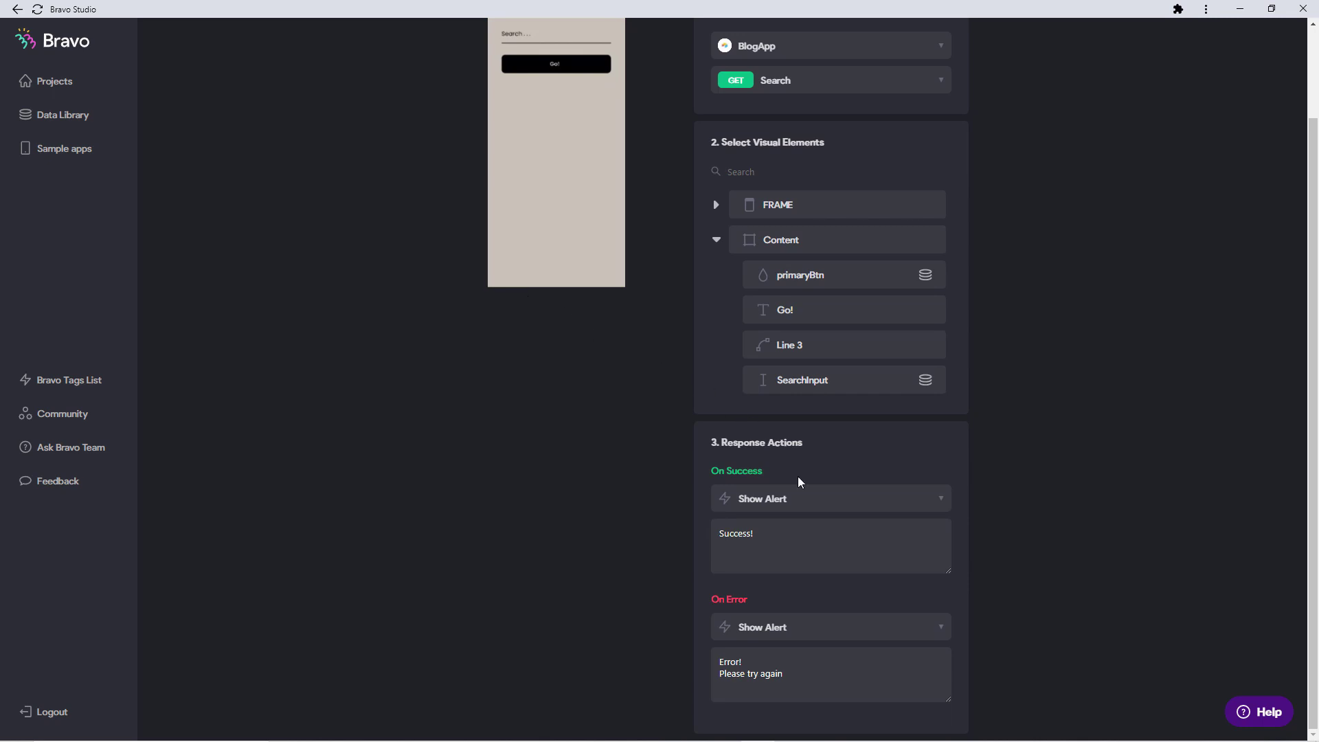
# - Change the On Success action from Show Alert to Go To Page with searchResults
pyautogui.click(816, 499)
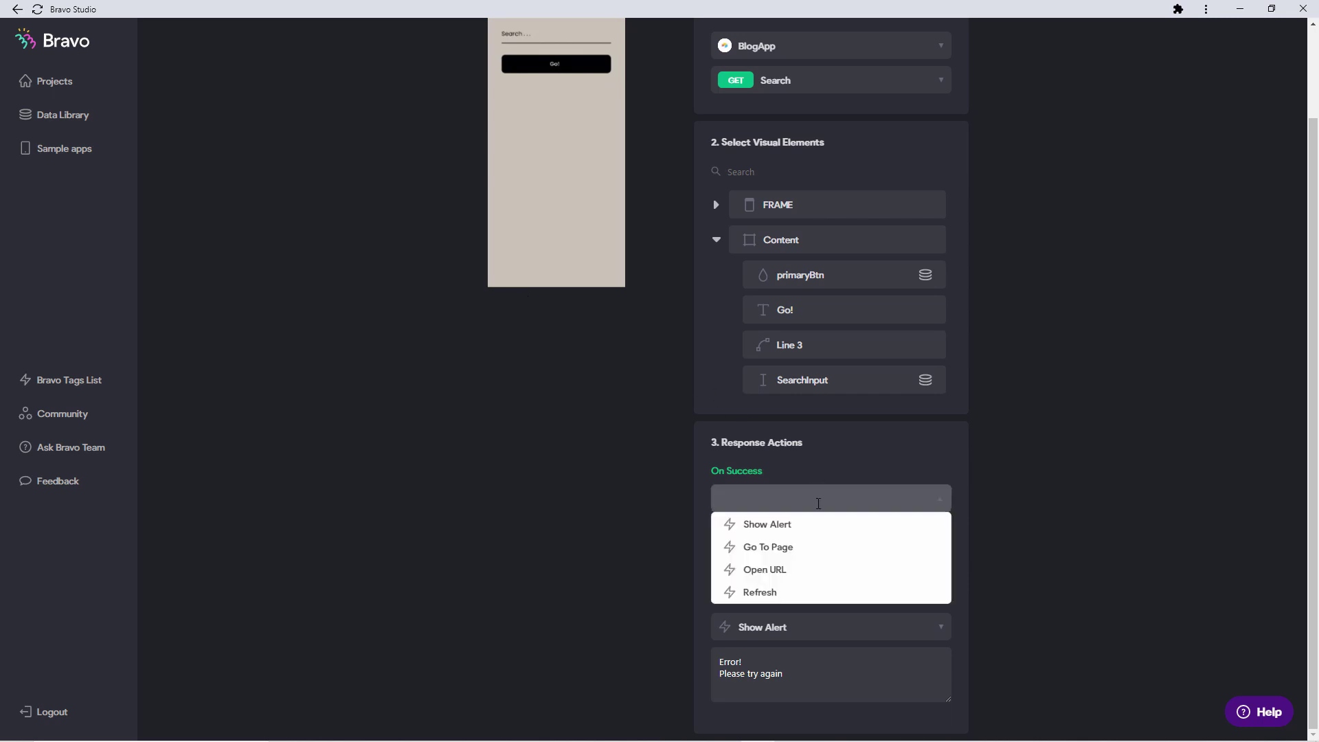
pyautogui.click(814, 553)
pyautogui.click(816, 564)
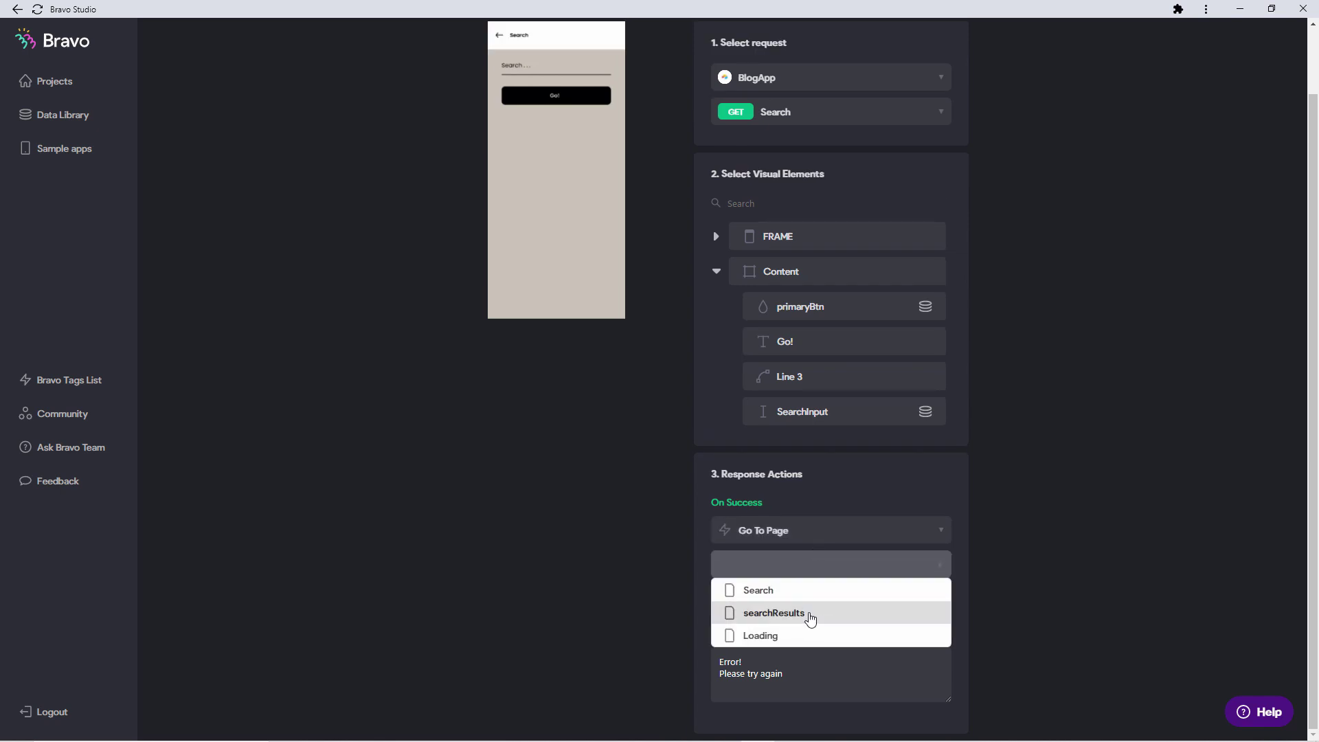
pyautogui.click(810, 617)
pyautogui.click(798, 539)
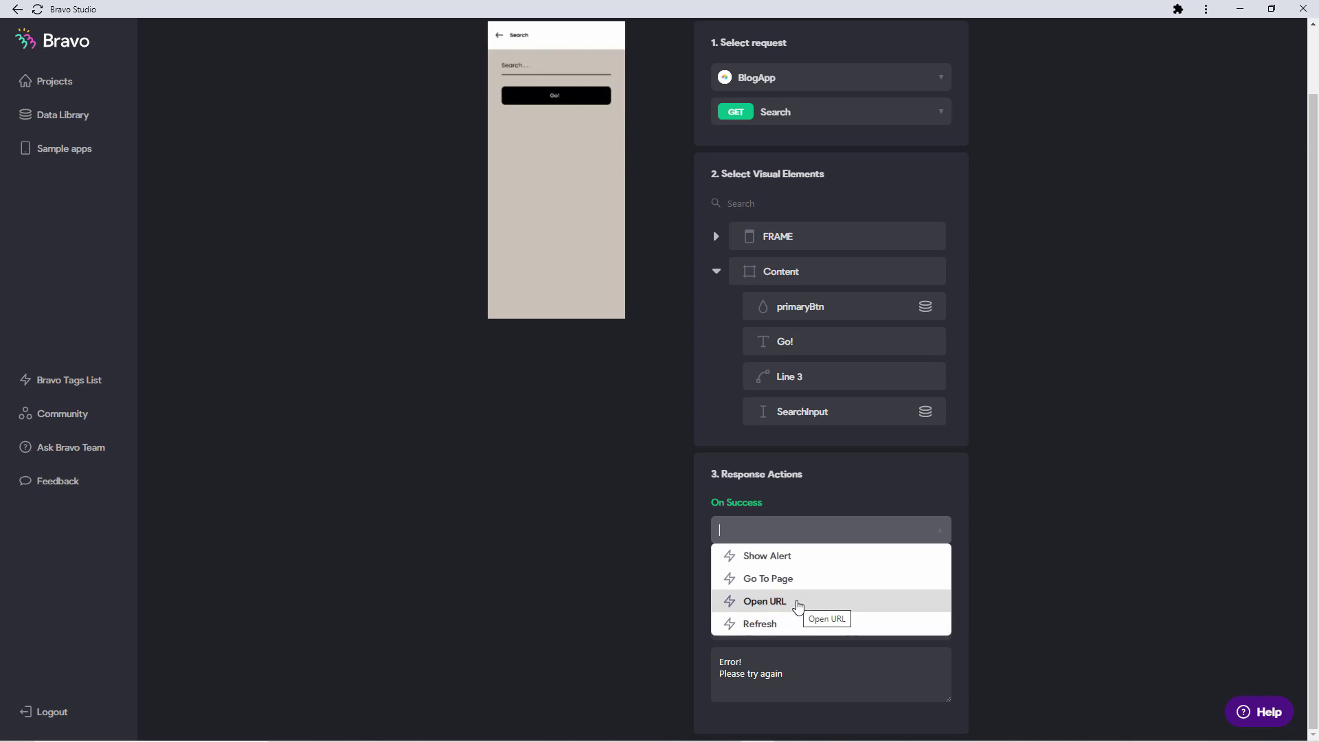
pyautogui.click(825, 578)
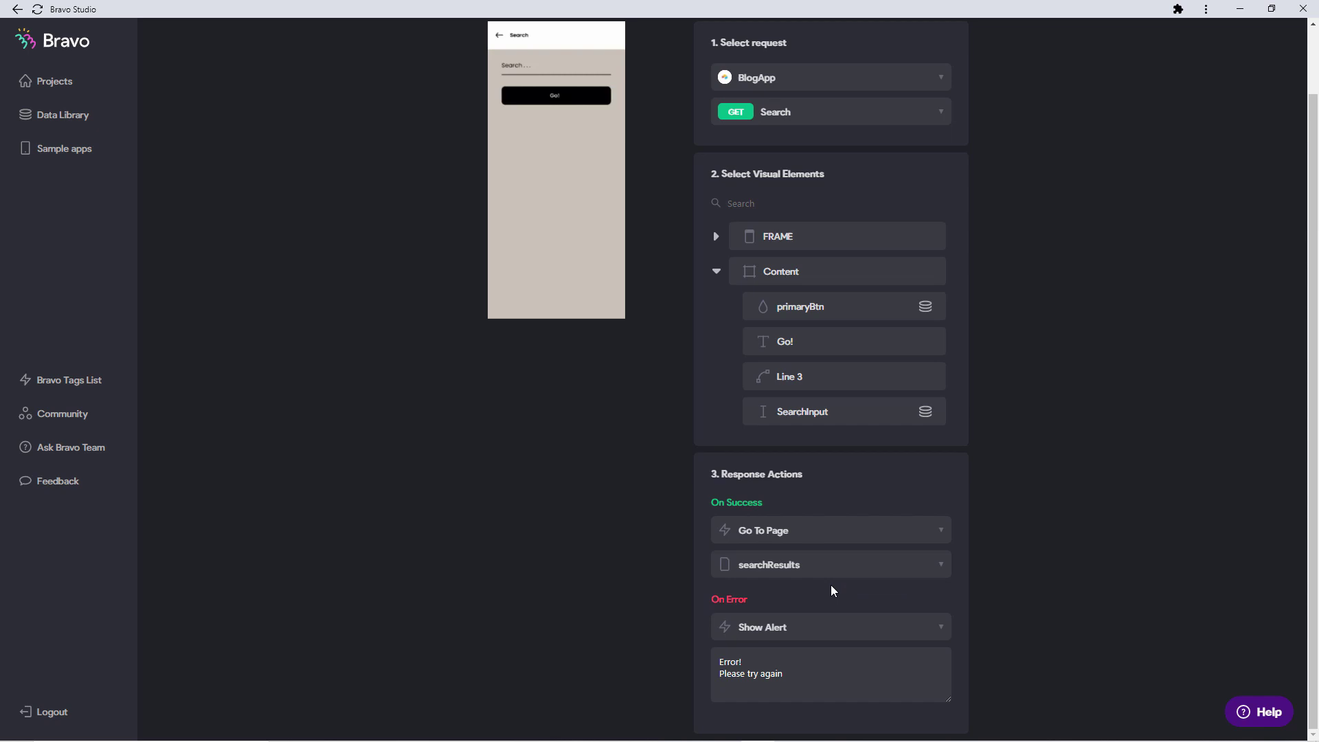
pyautogui.scroll(1, 833, 591)
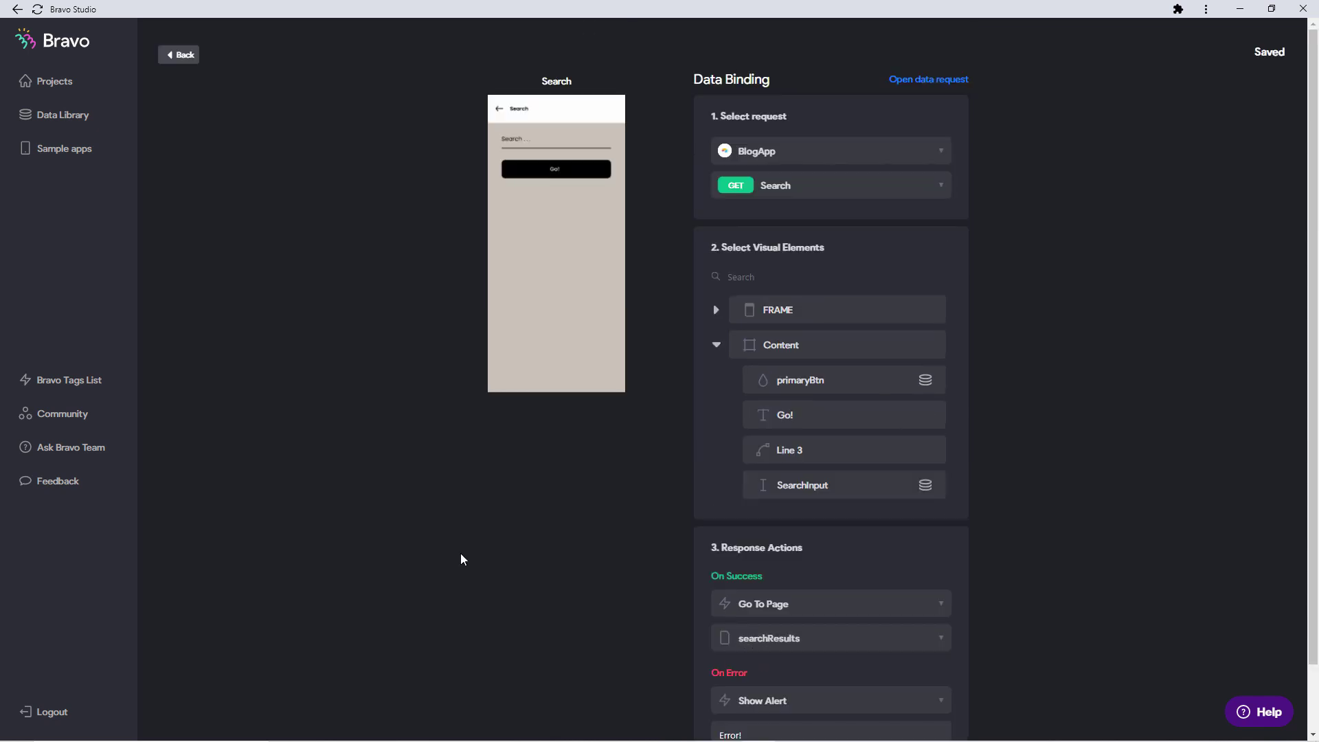
# - Switch the searchResults screen's data binding to the Search request, accepting lost bindings
pyautogui.click(189, 59)
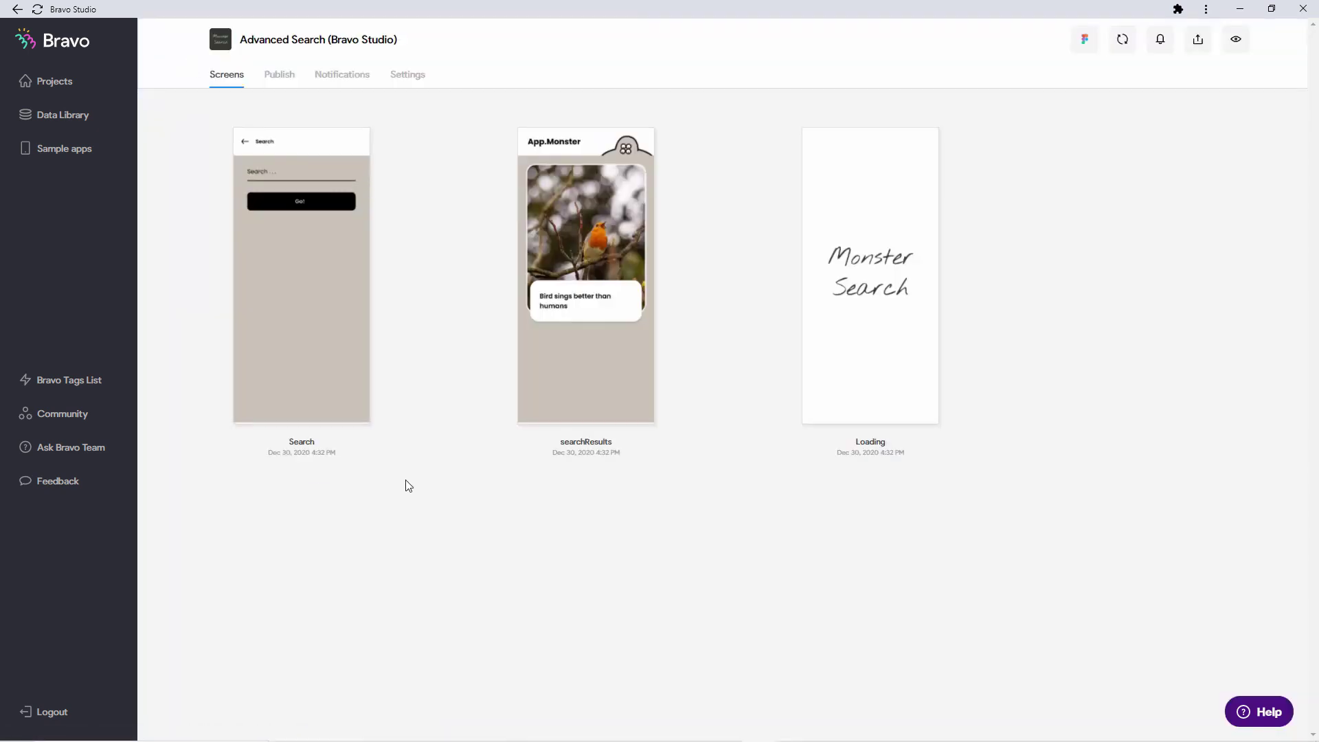
pyautogui.click(537, 470)
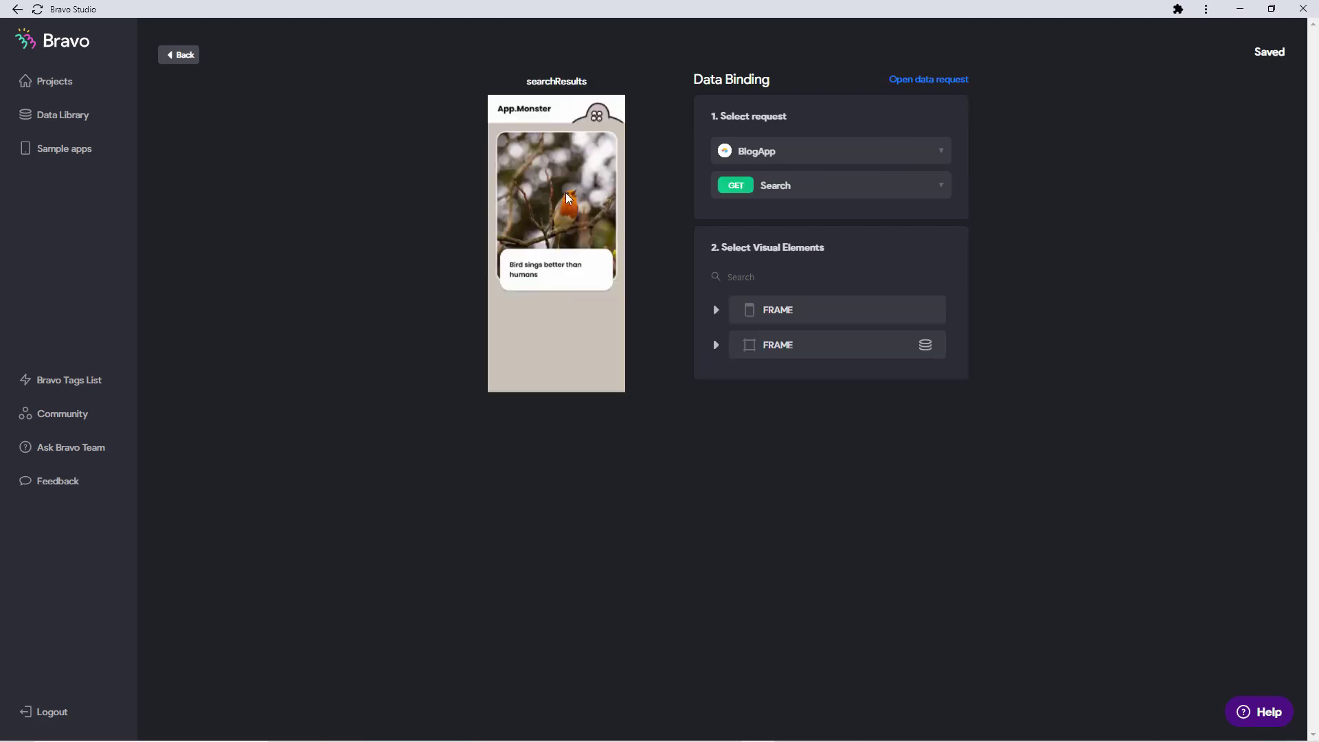
pyautogui.click(840, 187)
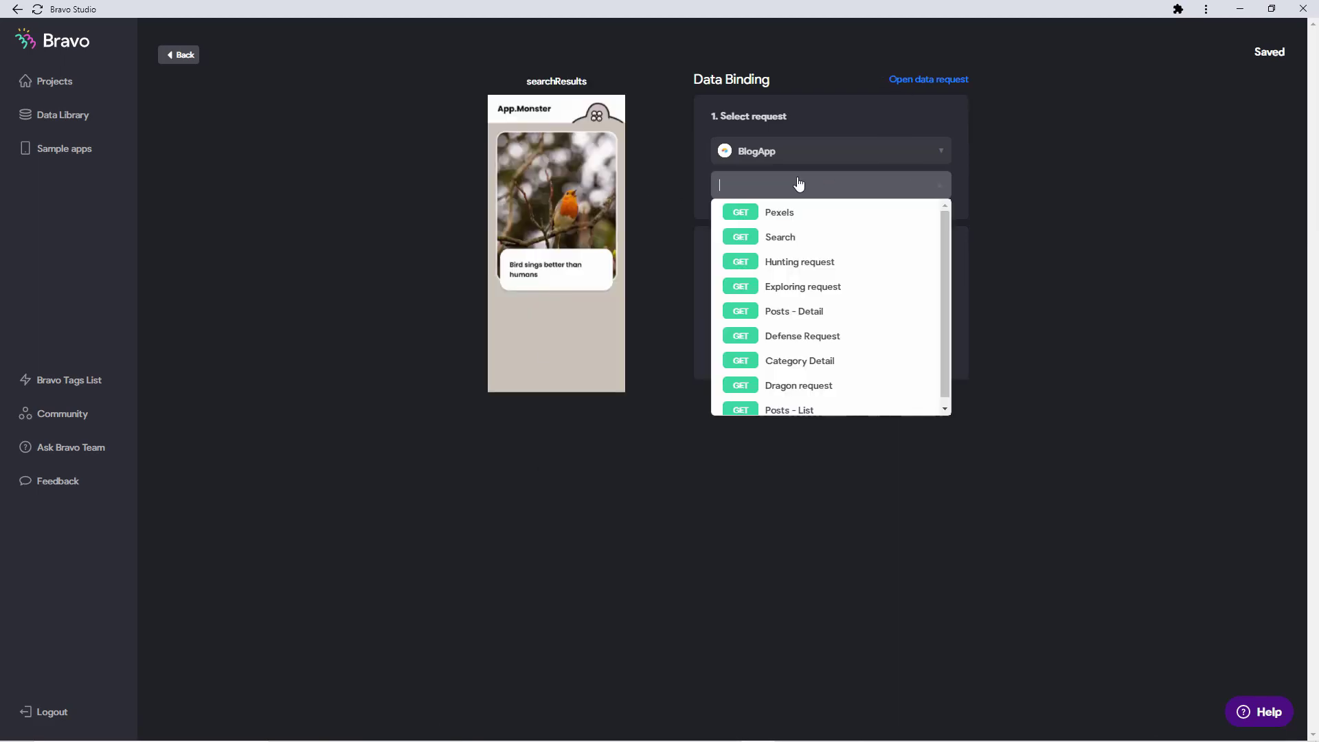
pyautogui.click(775, 237)
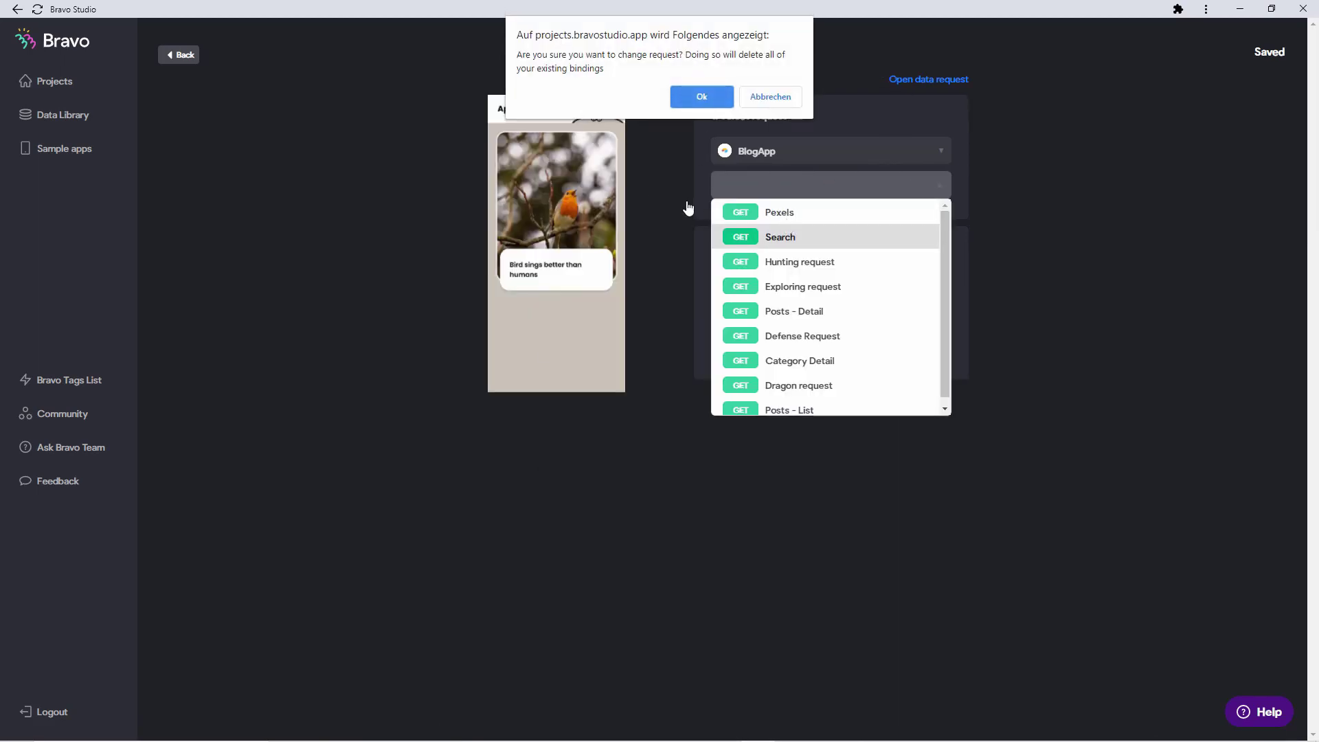
pyautogui.click(702, 99)
# - Bind the second card FRAME to the Records[] list
pyautogui.click(710, 353)
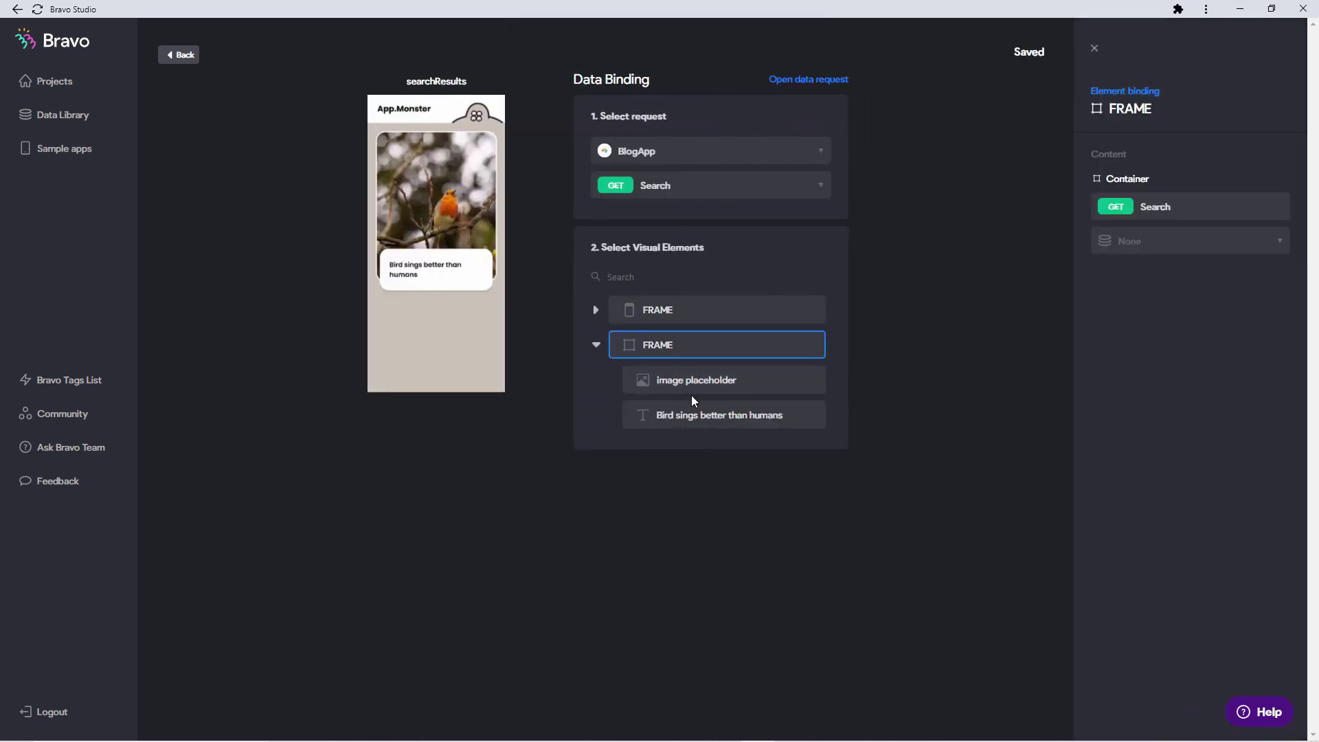
pyautogui.click(700, 384)
pyautogui.click(697, 411)
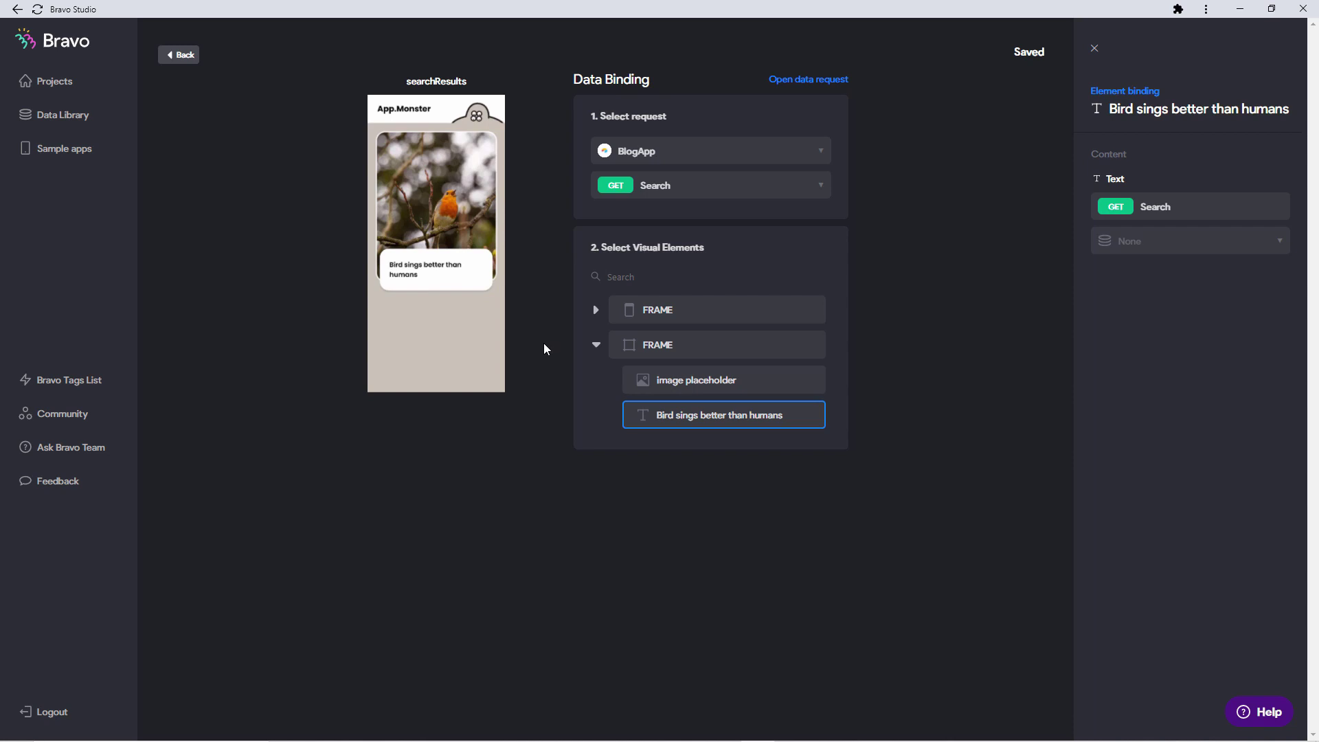
pyautogui.click(639, 346)
pyautogui.click(1188, 240)
pyautogui.click(1179, 290)
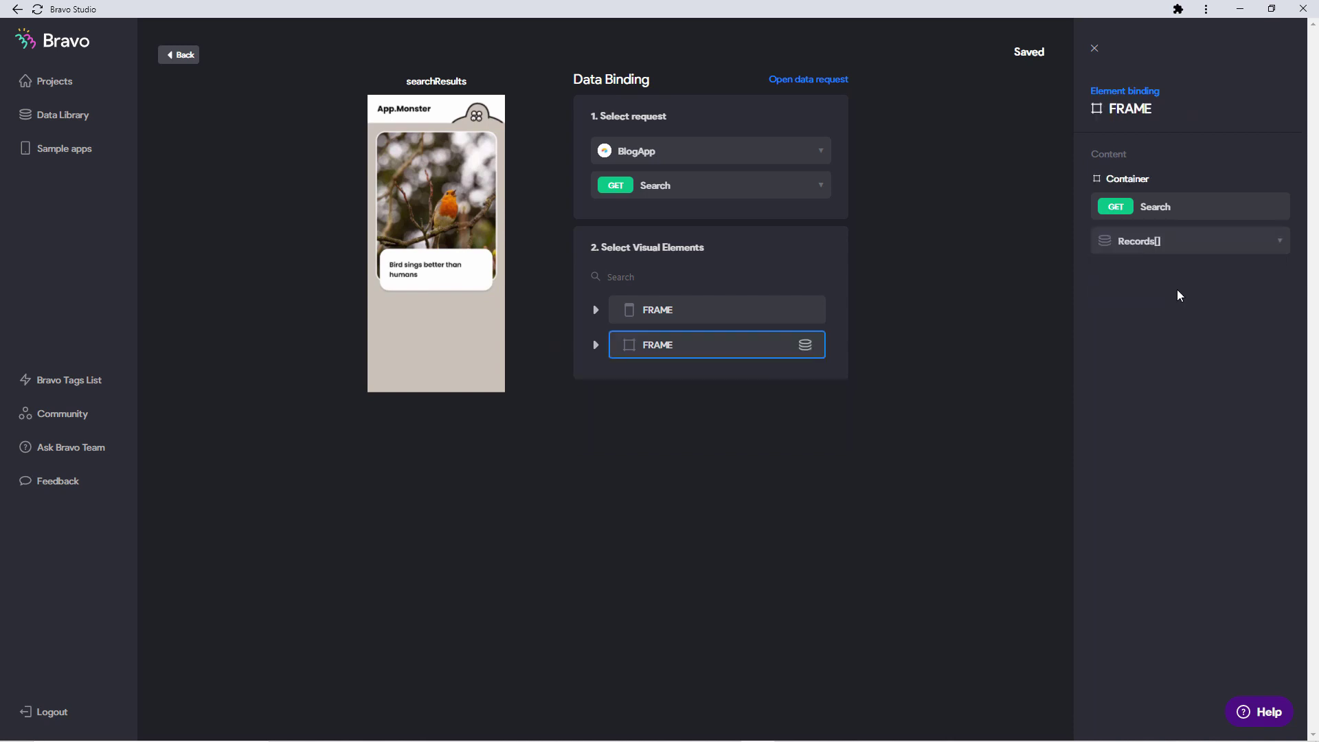
# - Bind the image placeholder to Fields Image[0] Thumbnail and the title text to Fields Name
pyautogui.click(595, 345)
pyautogui.click(698, 382)
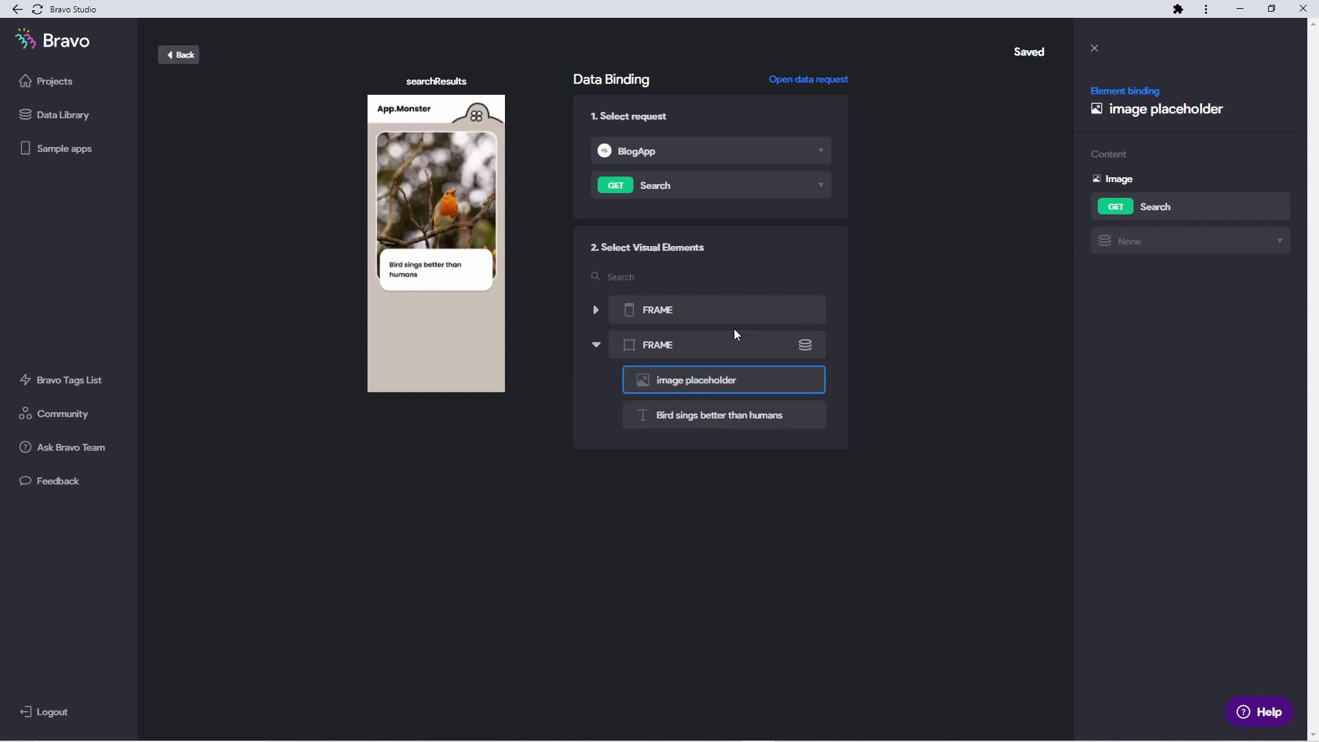
pyautogui.click(1099, 242)
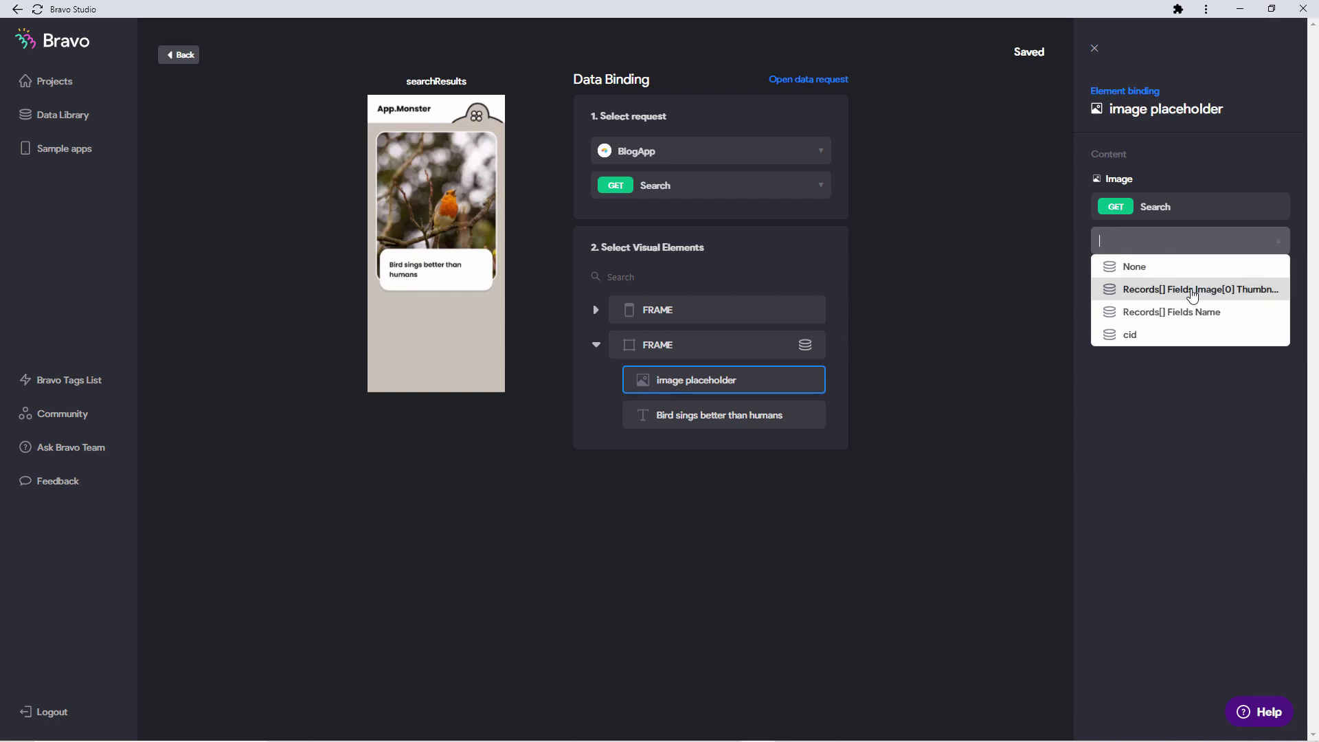
pyautogui.click(1192, 290)
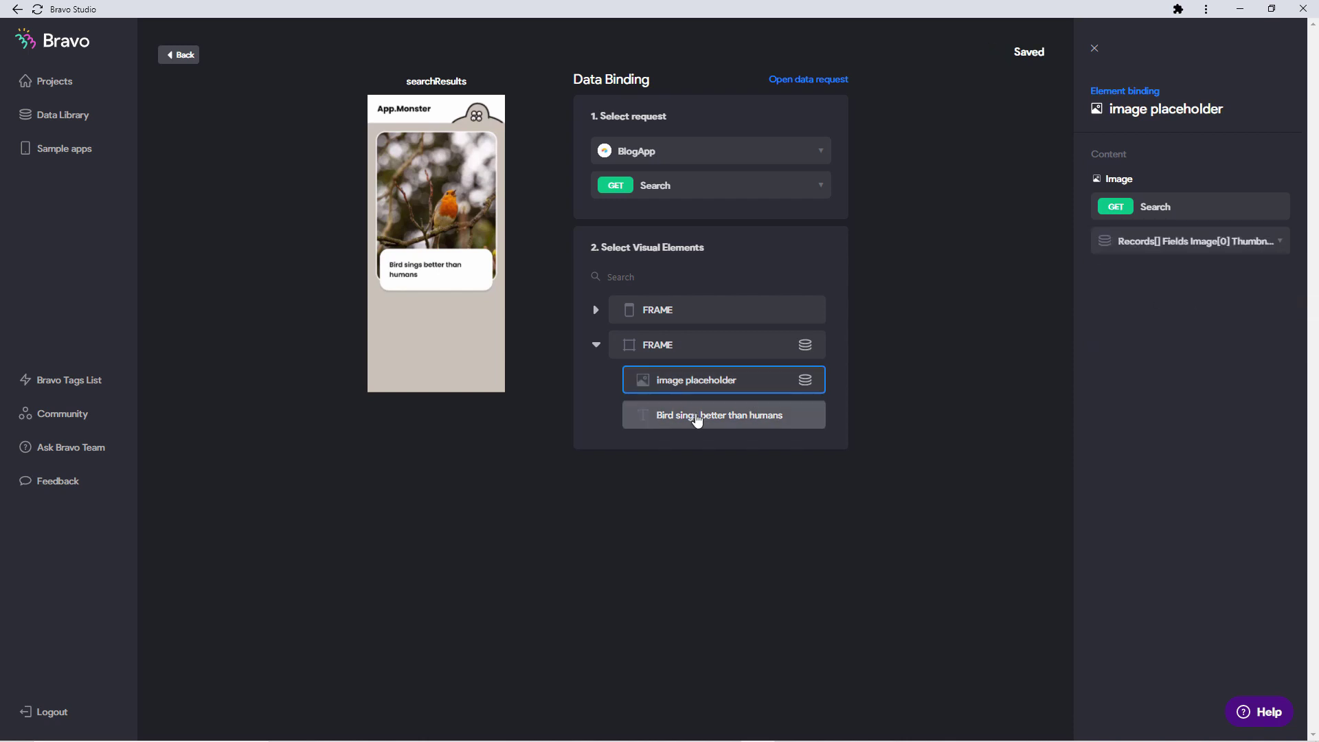
pyautogui.click(698, 418)
pyautogui.click(1149, 248)
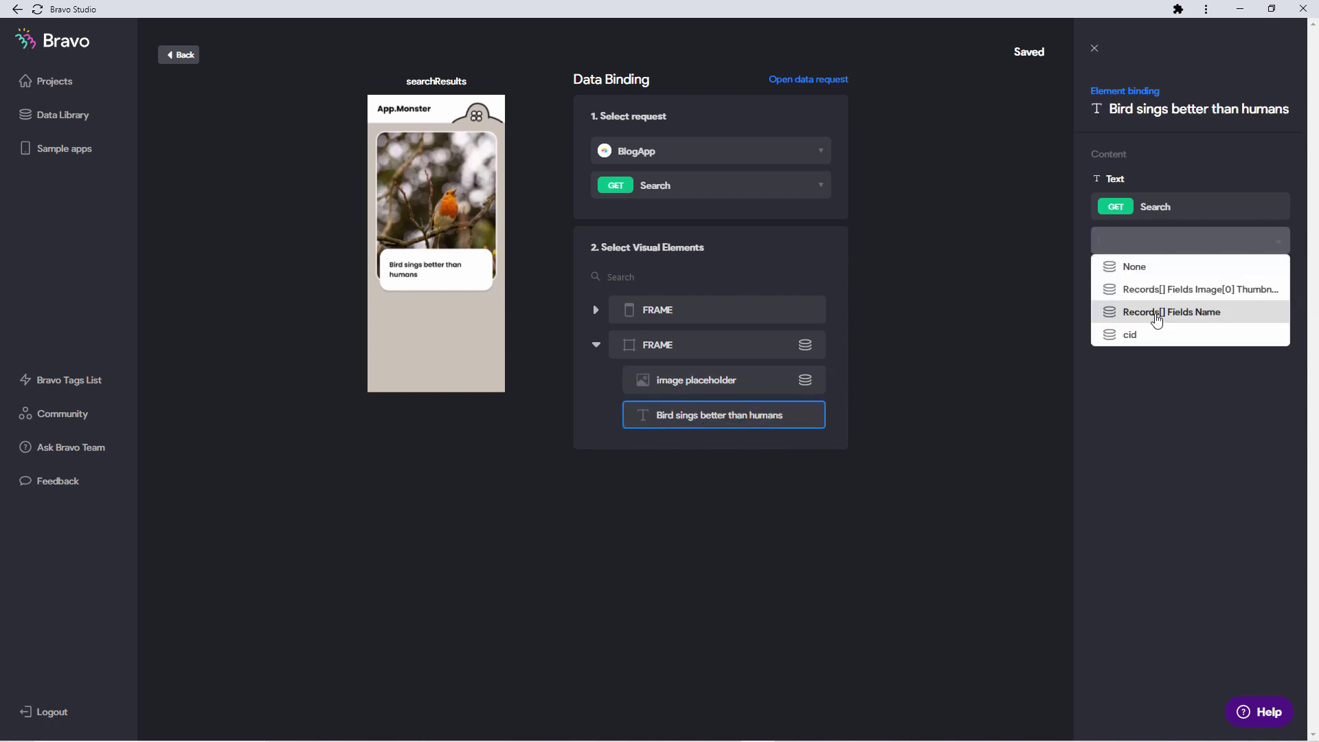
pyautogui.click(1157, 312)
pyautogui.click(885, 463)
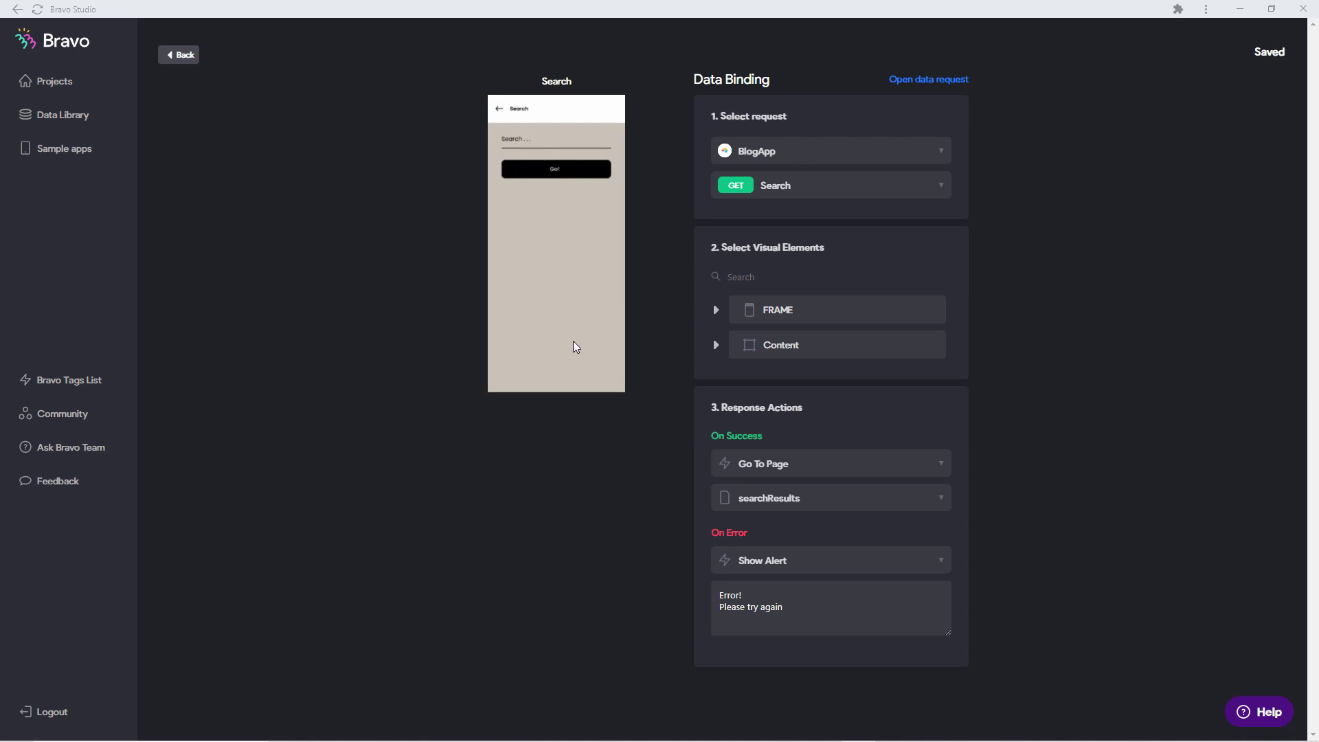
pyautogui.click(718, 346)
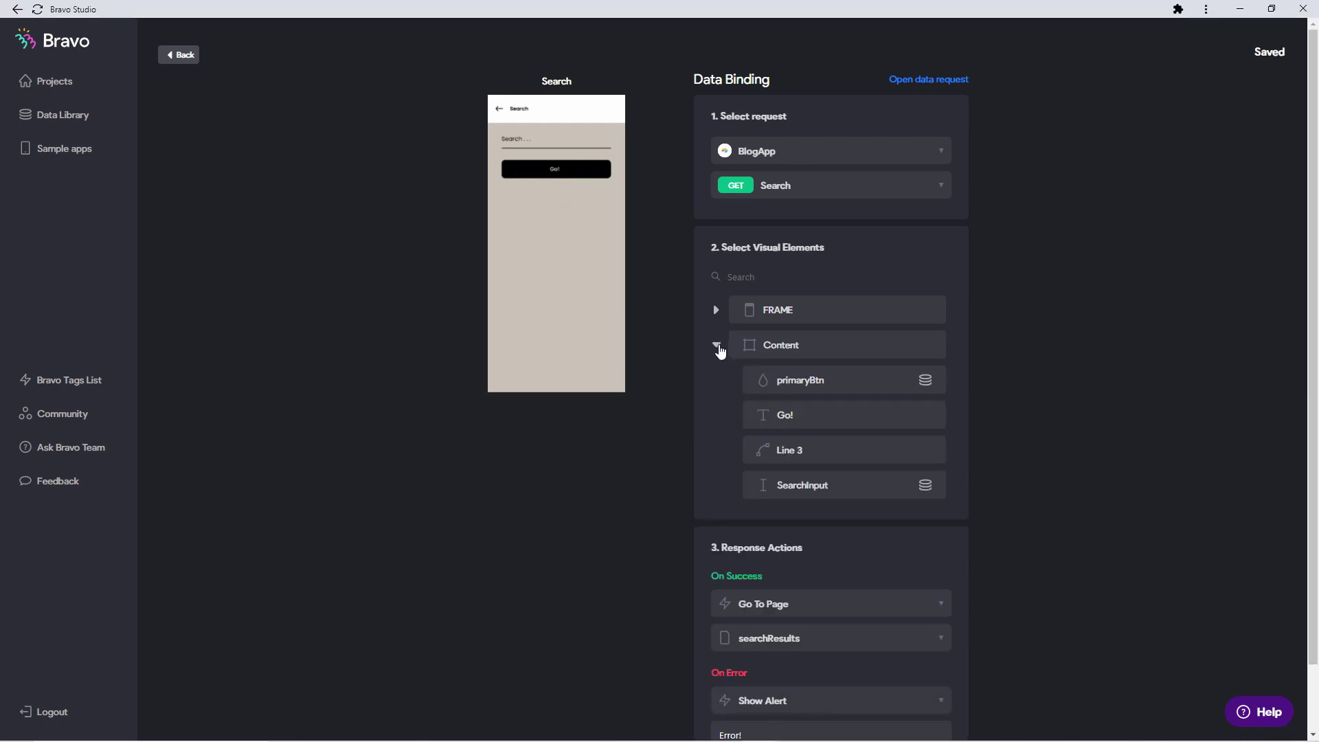
pyautogui.click(829, 486)
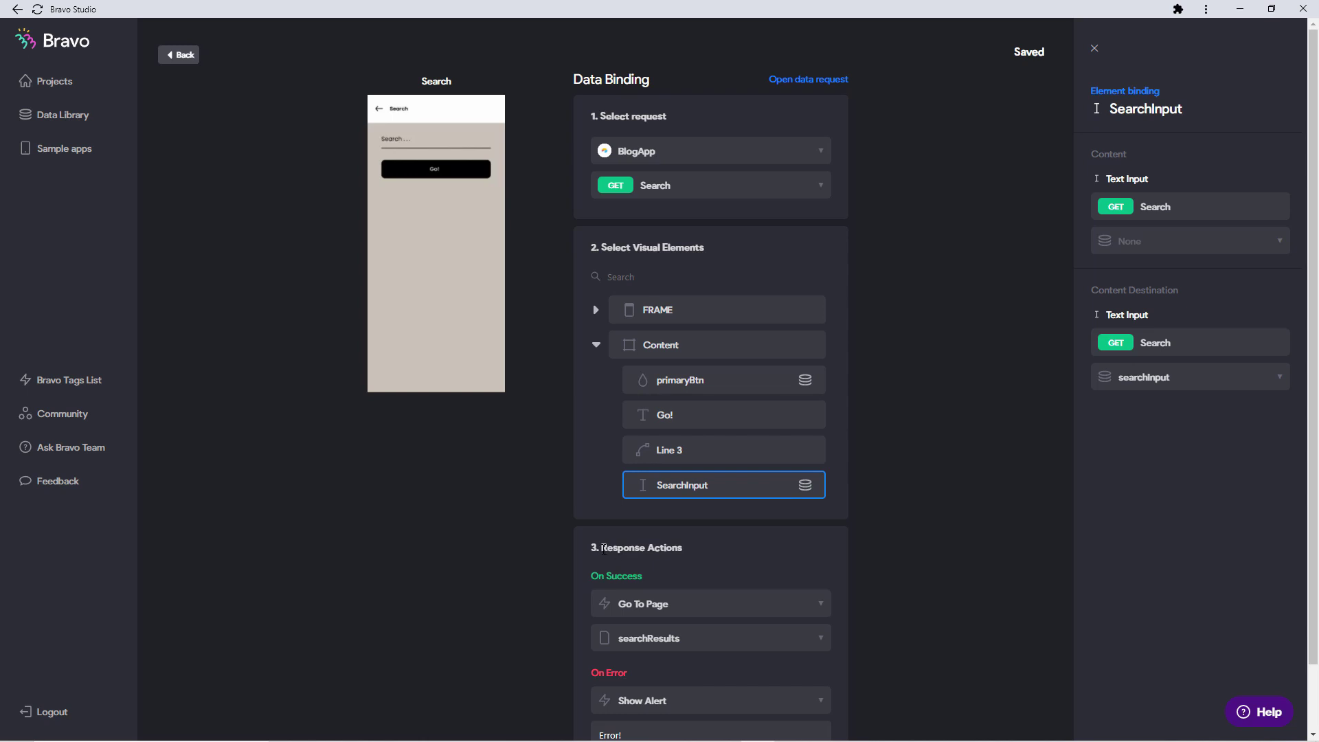
pyautogui.click(679, 649)
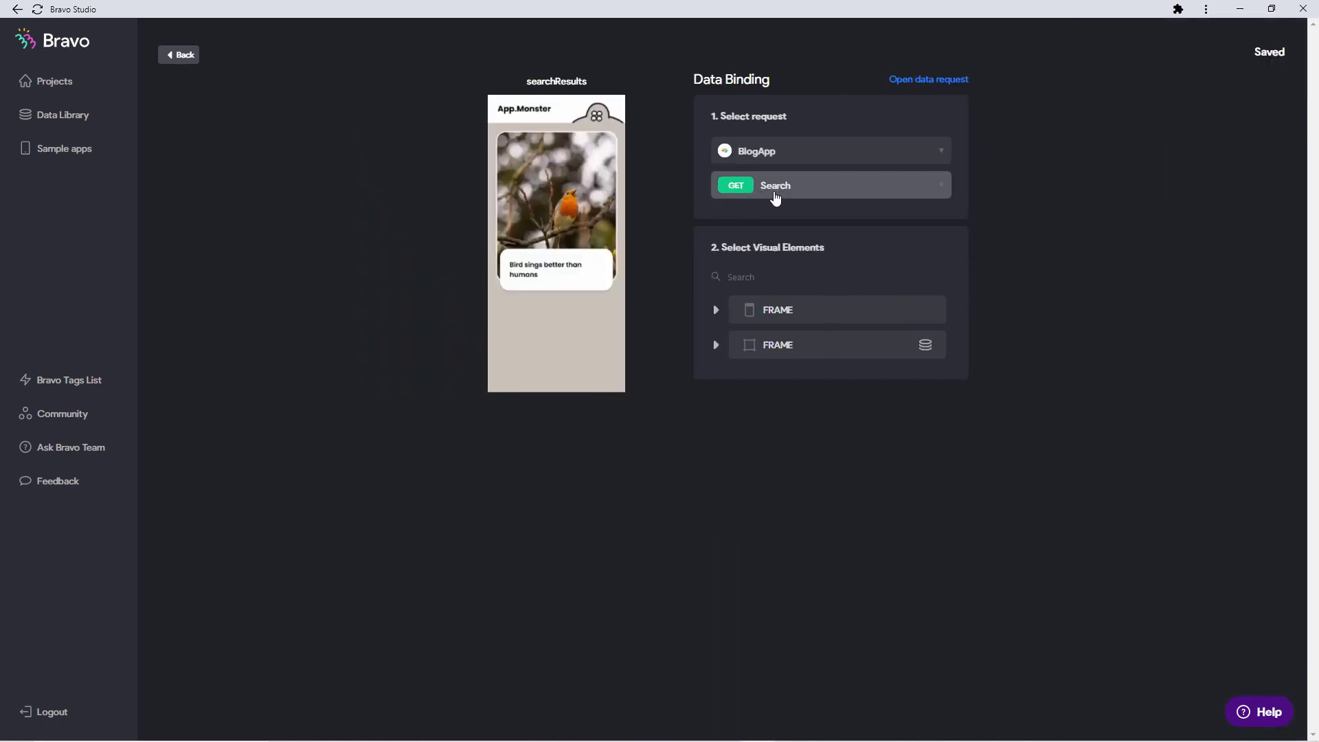
pyautogui.hotkey('alt', 'Tab')
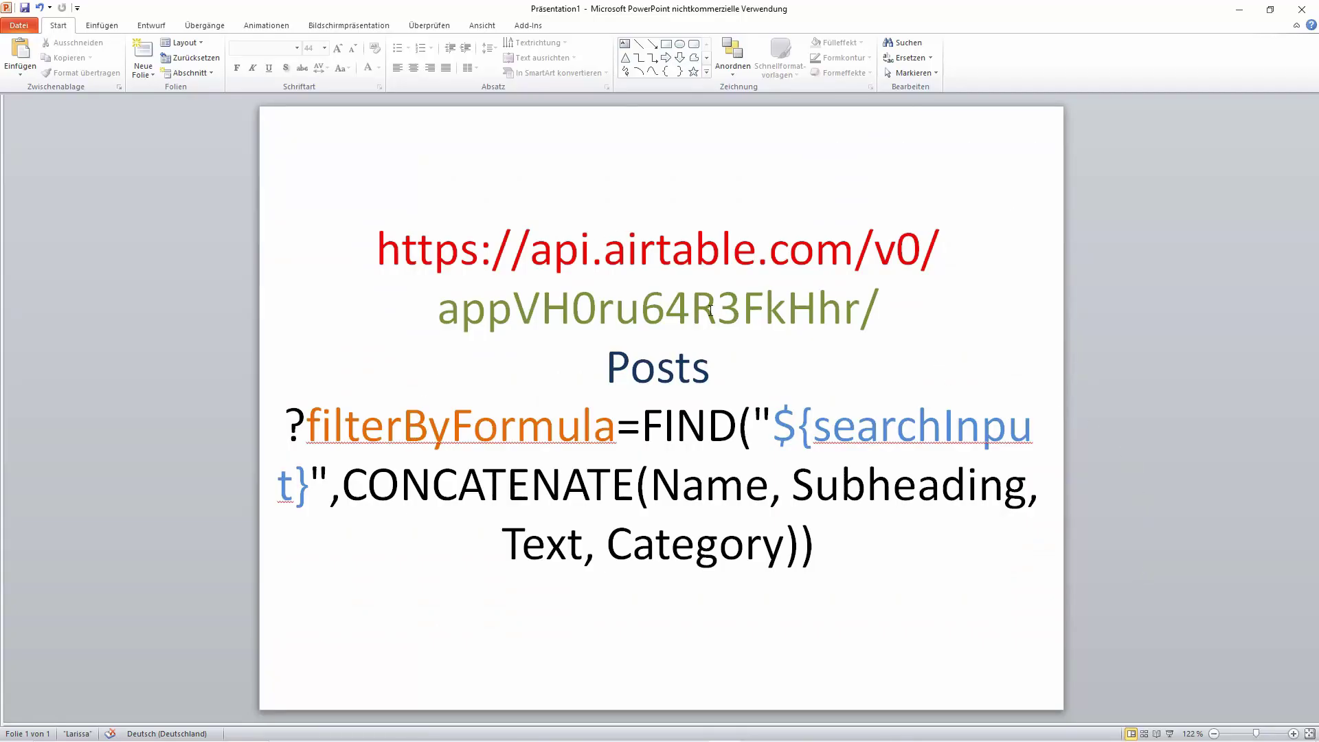
pyautogui.moveTo(595, 360); pyautogui.dragTo(709, 371)
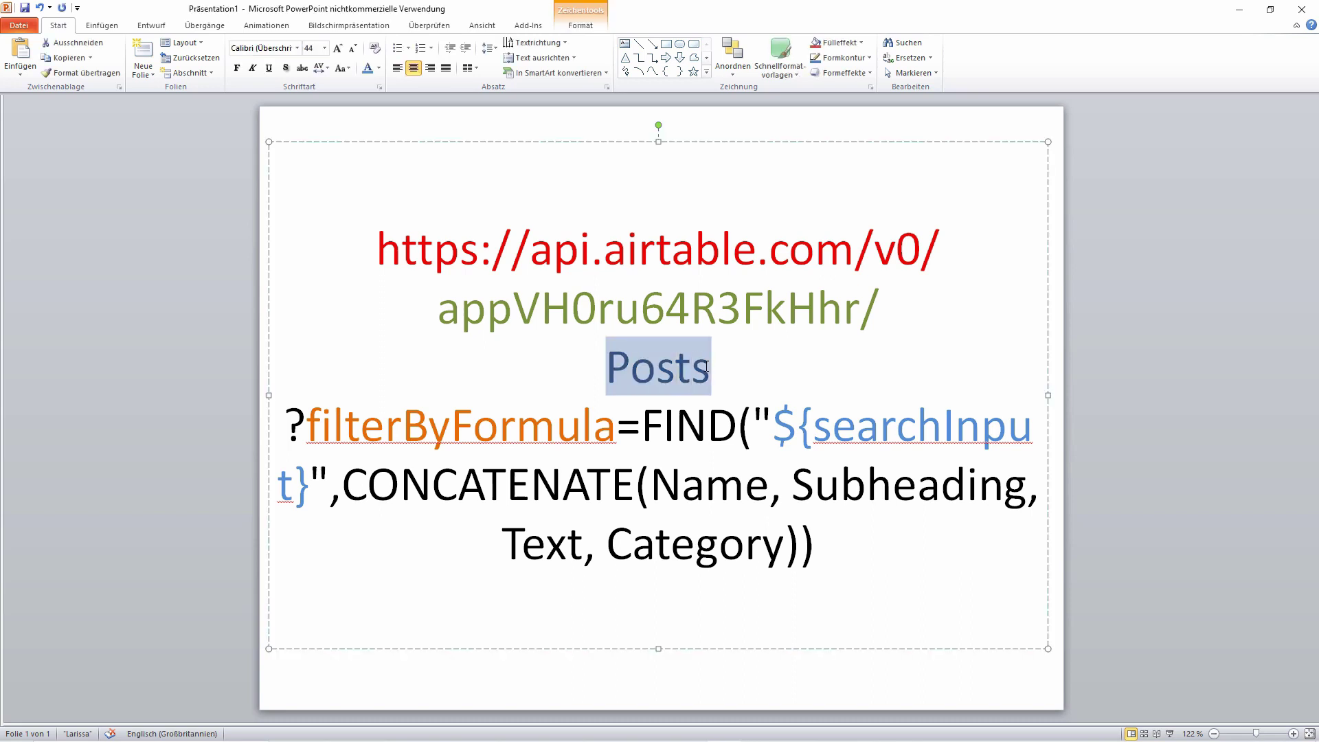
pyautogui.click(368, 424)
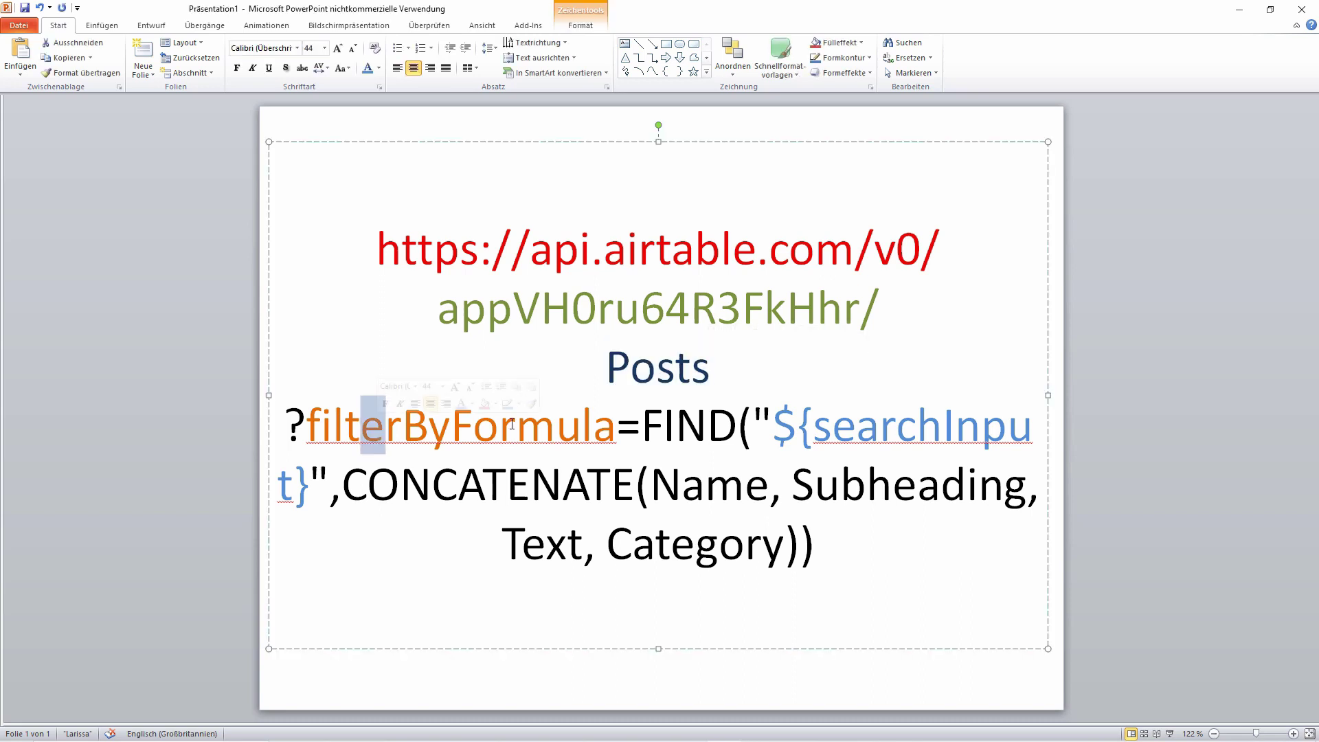
pyautogui.moveTo(474, 425); pyautogui.dragTo(595, 432)
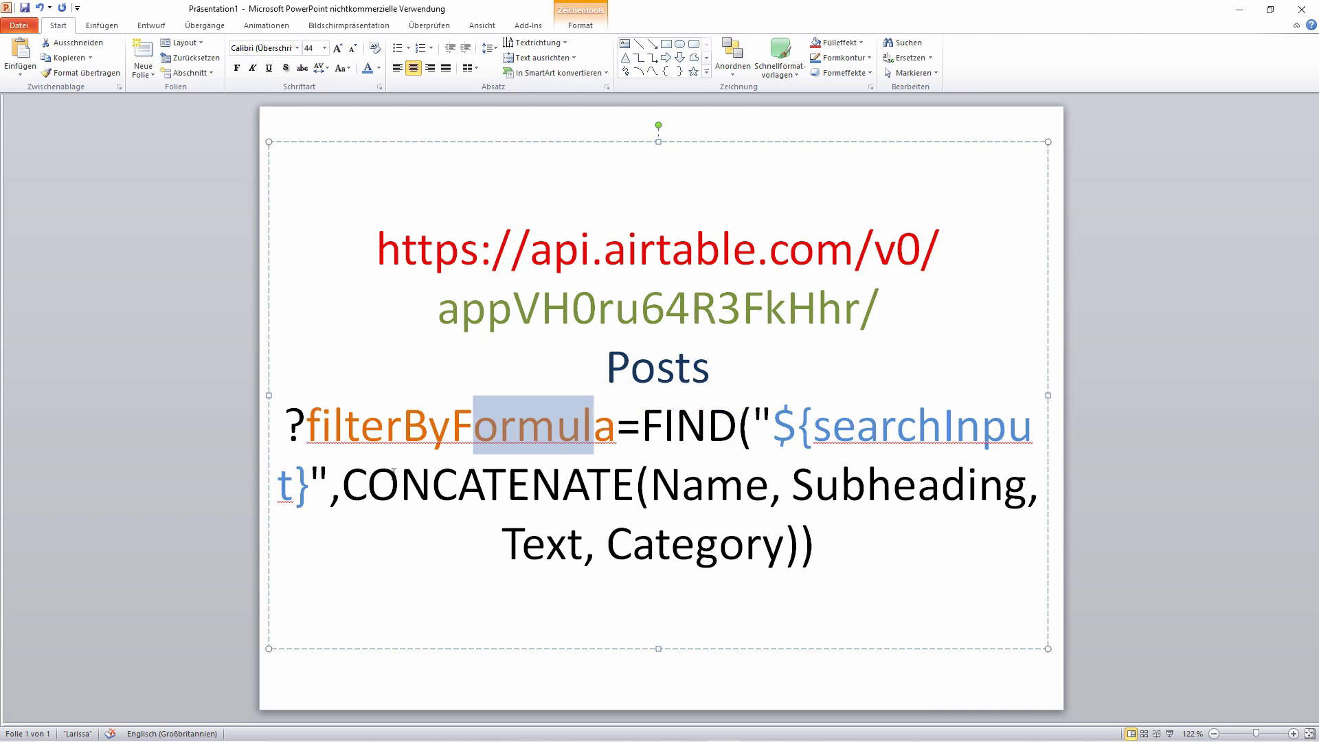
pyautogui.moveTo(350, 481); pyautogui.dragTo(814, 546)
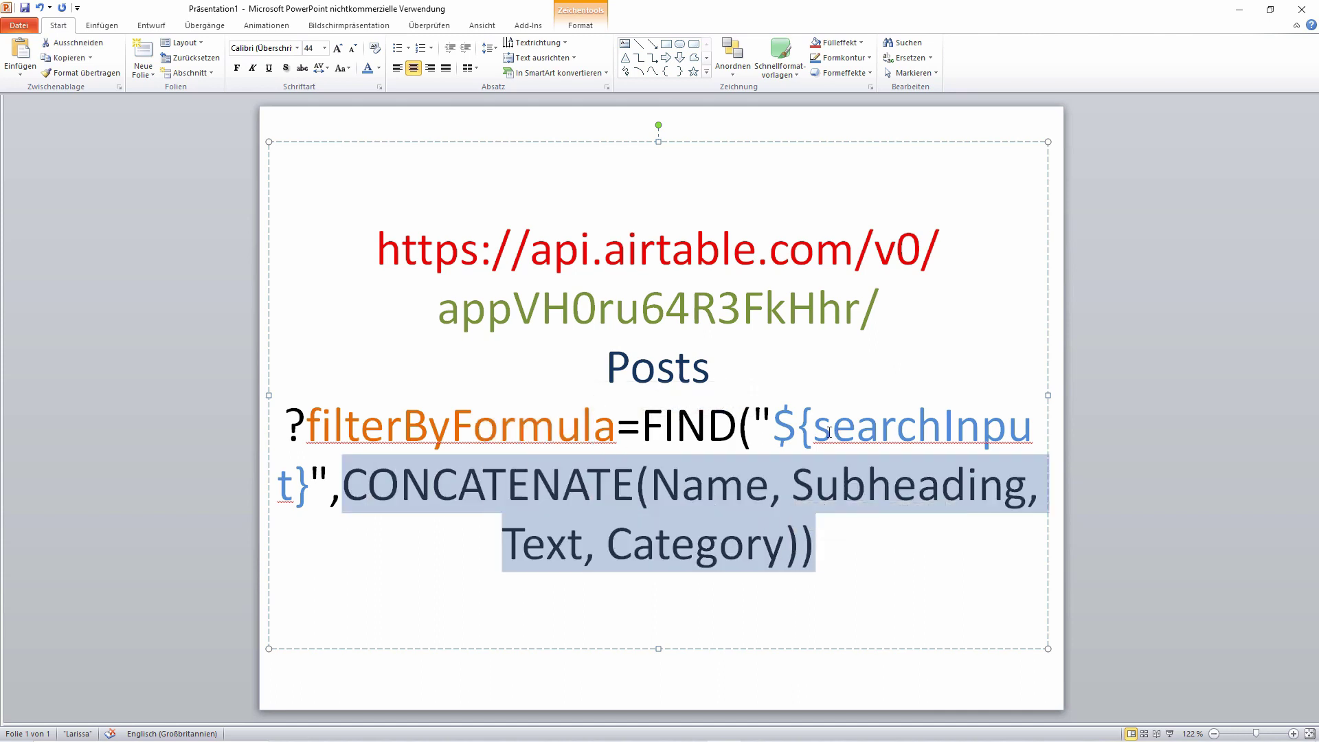
pyautogui.moveTo(776, 417); pyautogui.dragTo(318, 472)
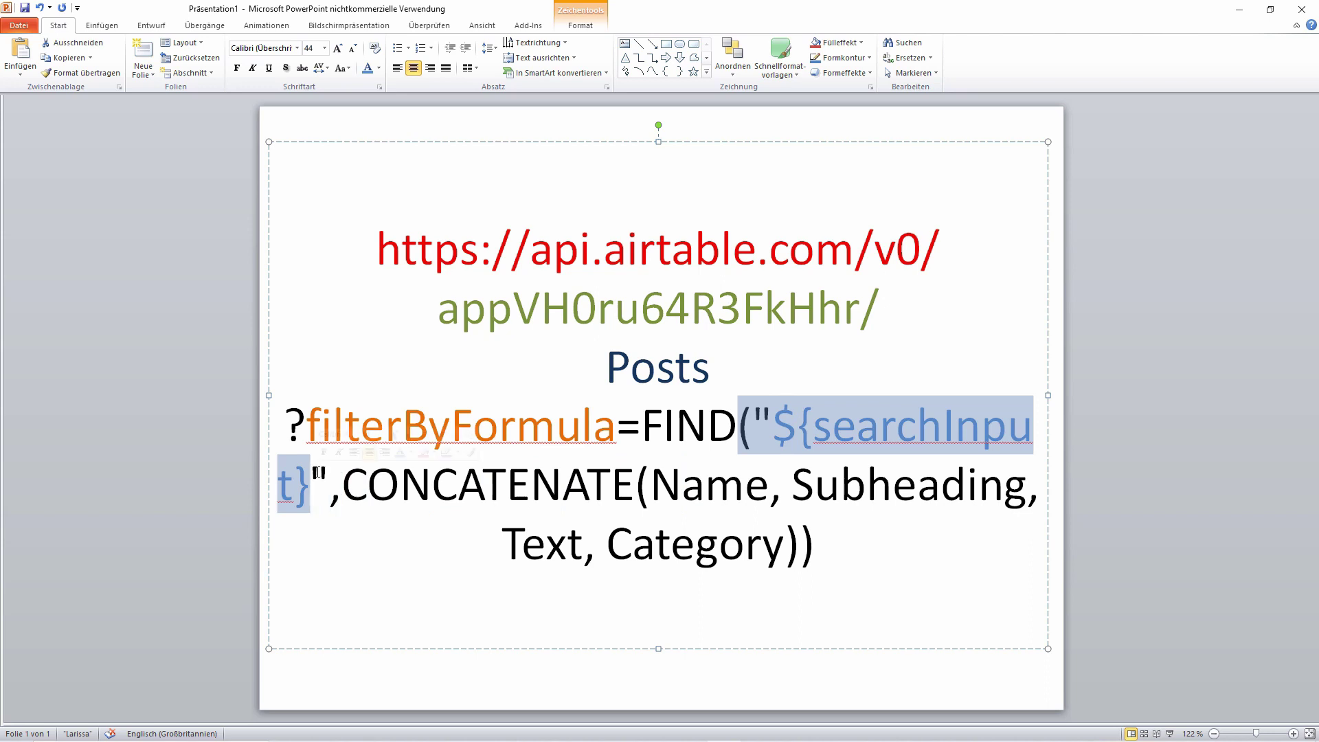
pyautogui.click(785, 433)
pyautogui.moveTo(812, 426); pyautogui.dragTo(297, 476)
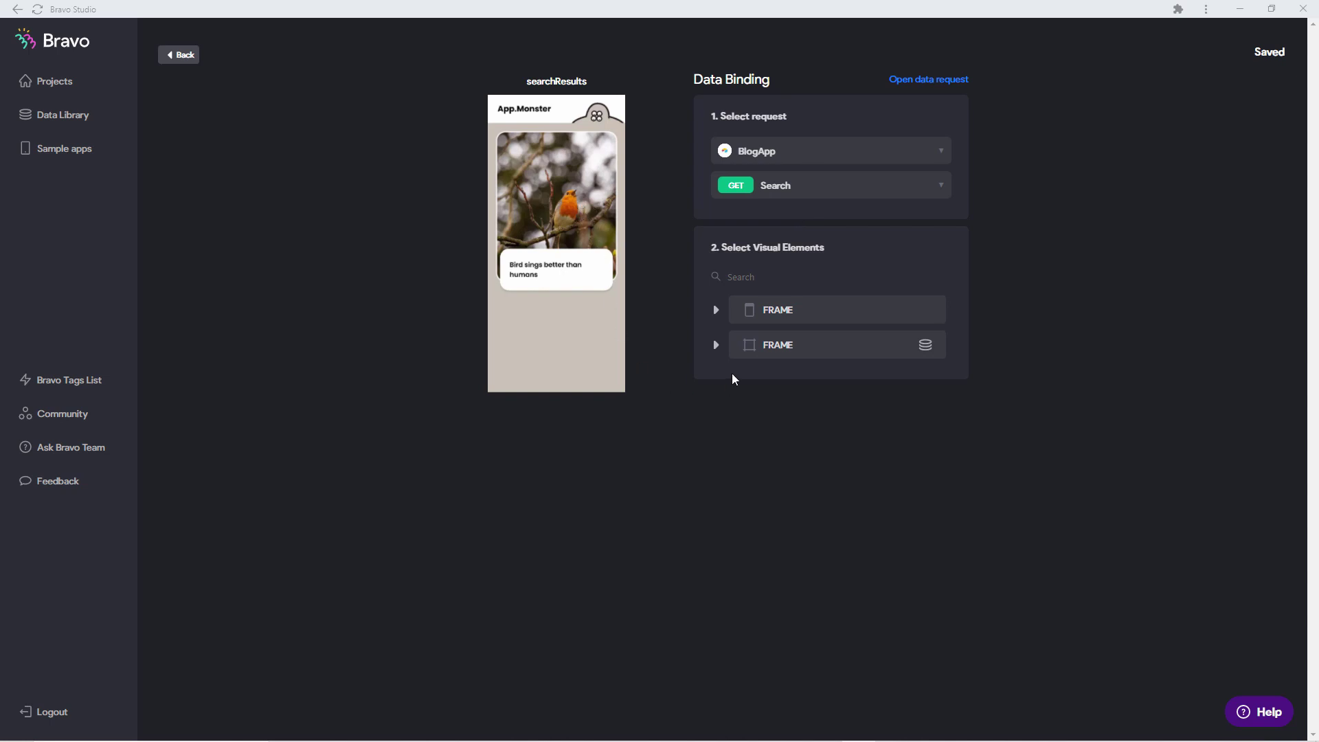
# - Expand the result card to review its image Thumbnail and title Name bindings
pyautogui.click(715, 346)
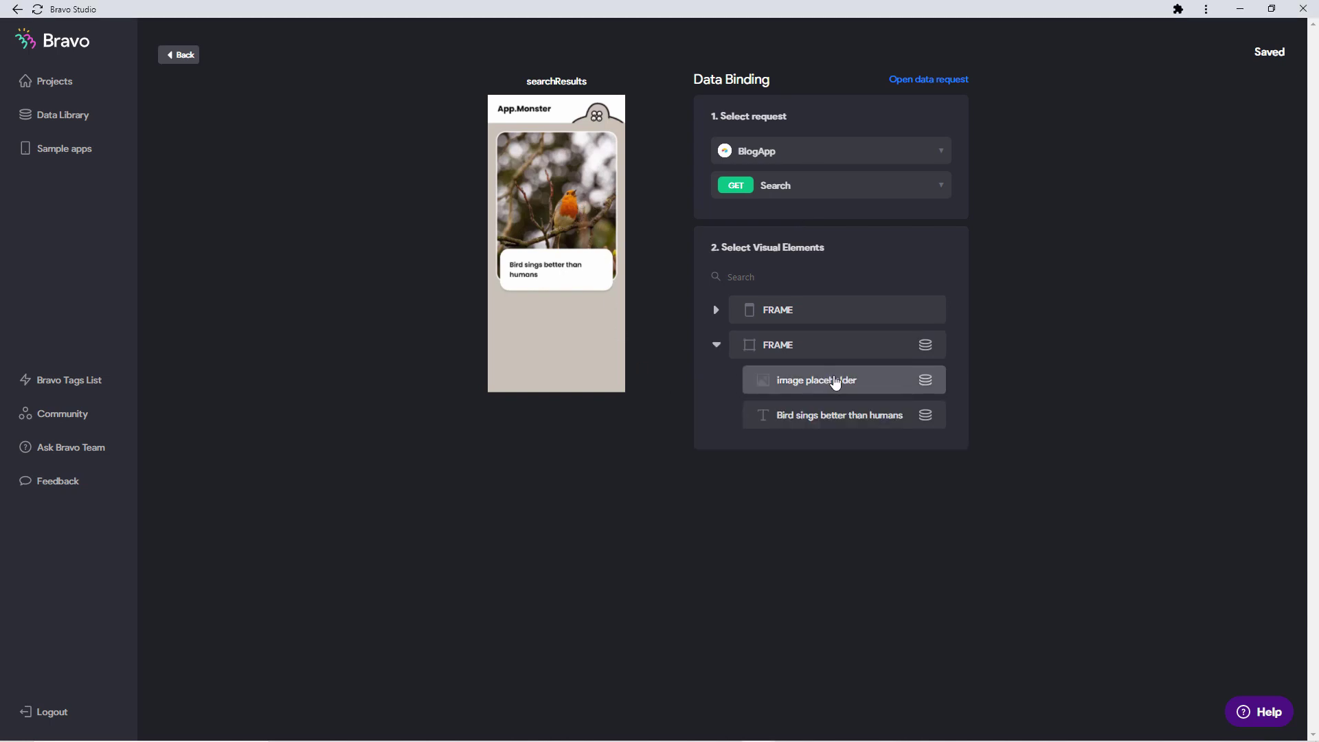
pyautogui.click(834, 379)
pyautogui.click(772, 422)
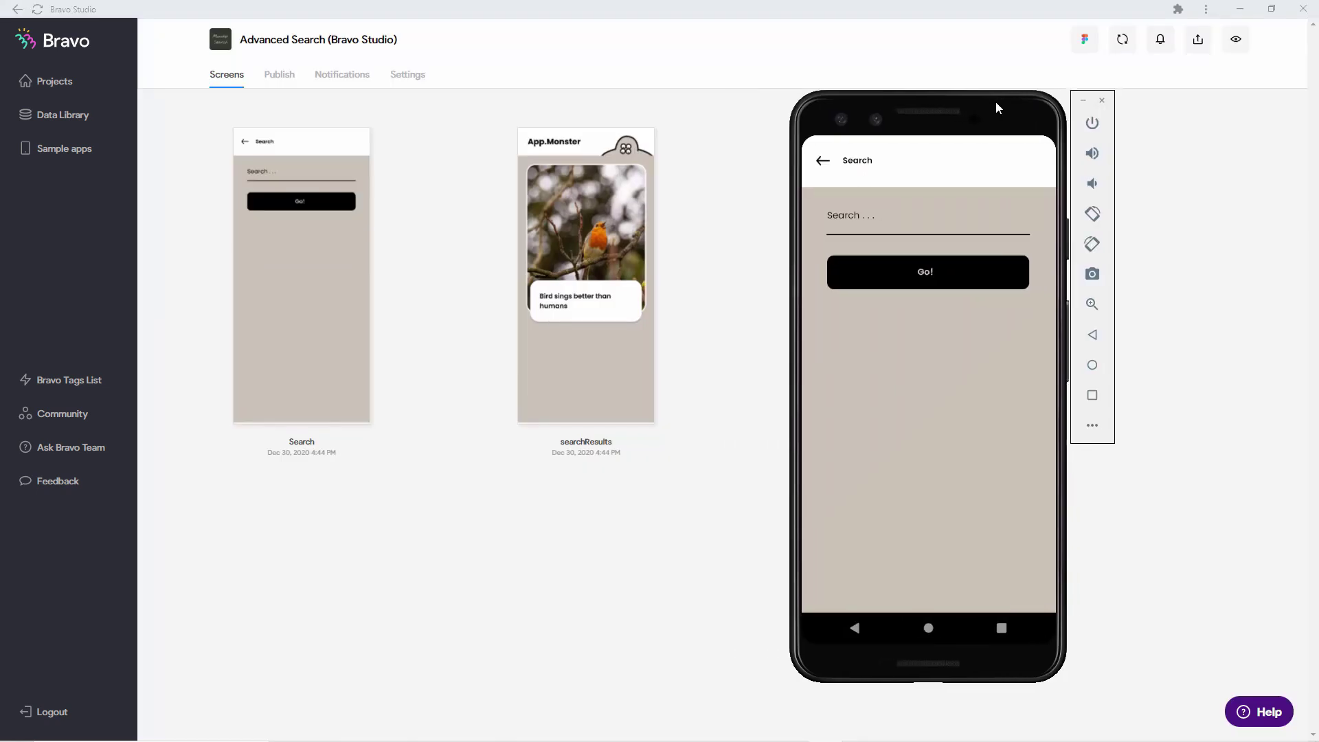
# - Search the emulator app for 'Dragon' and run it with Go!
pyautogui.moveTo(983, 103)
pyautogui.mouseDown()
pyautogui.moveTo(1065, 103)
pyautogui.moveTo(1001, 103)
pyautogui.moveTo(988, 118)
pyautogui.mouseUp()
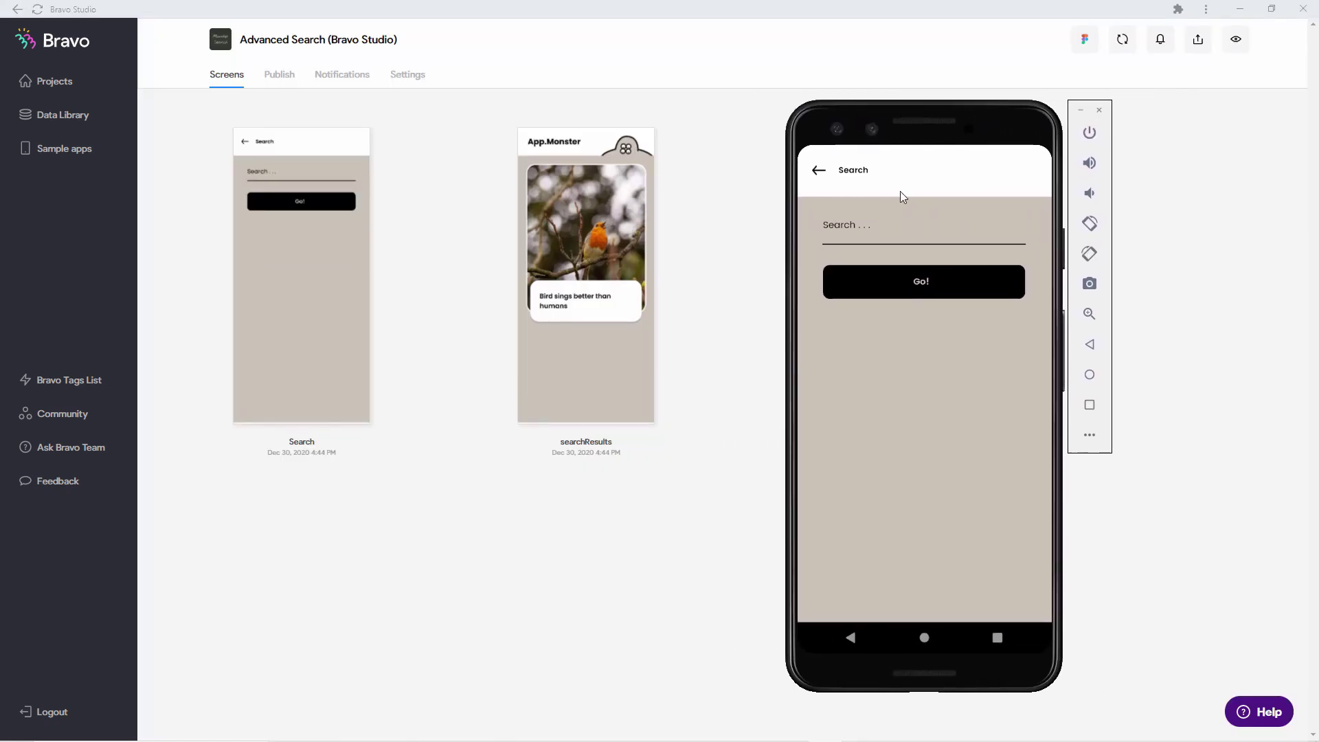
pyautogui.click(876, 231)
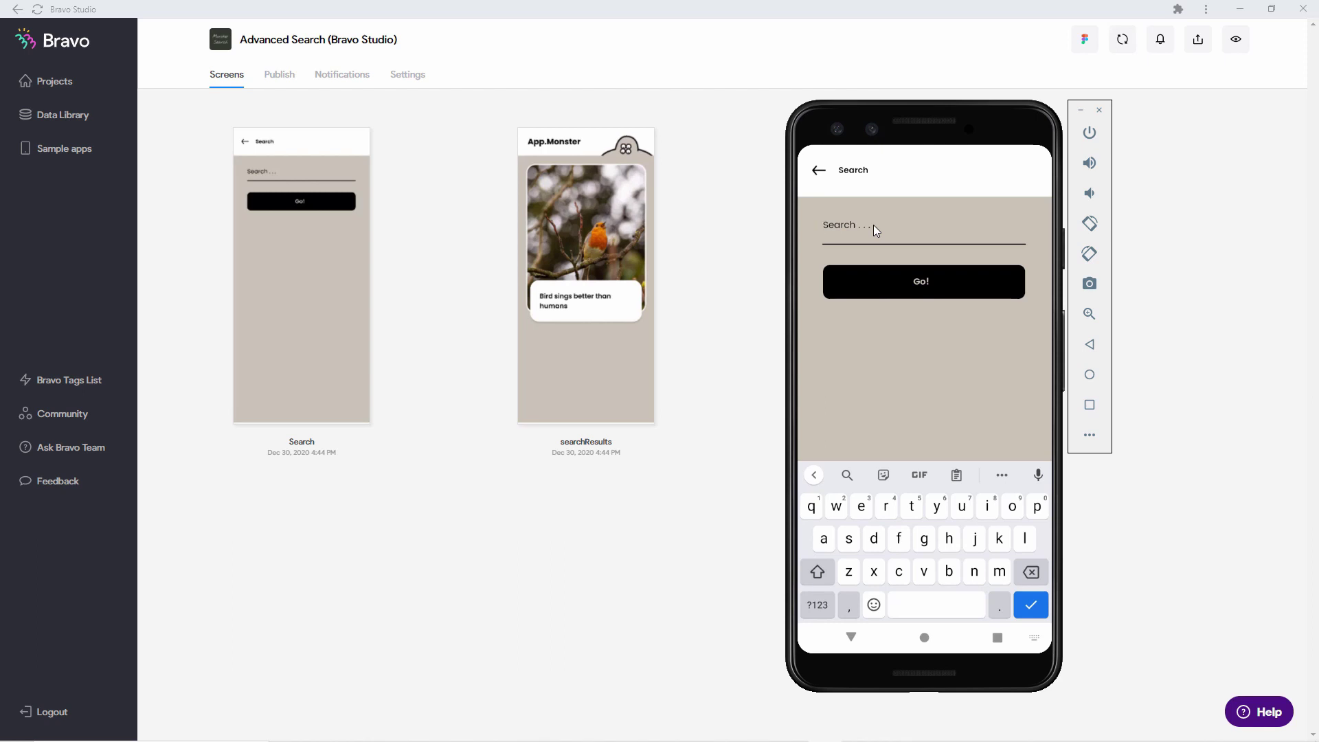
pyautogui.write('Dragon')
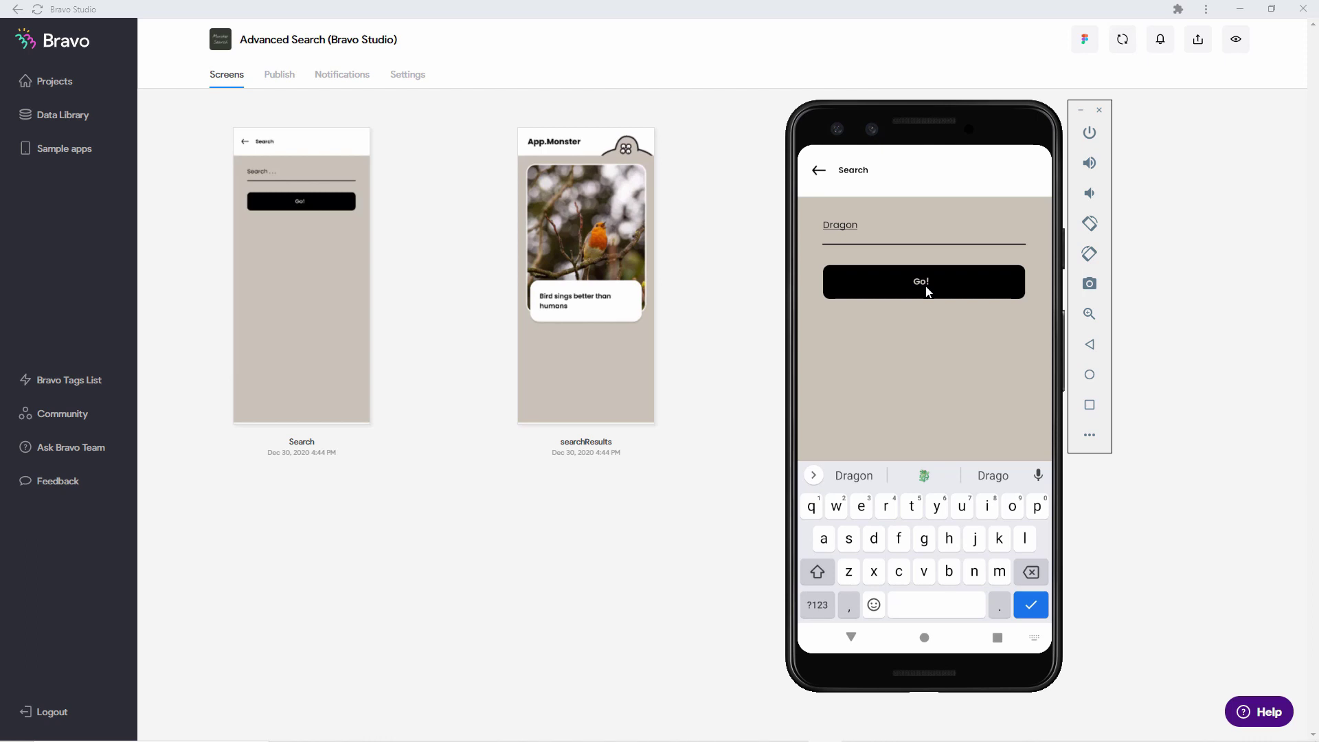
pyautogui.click(927, 291)
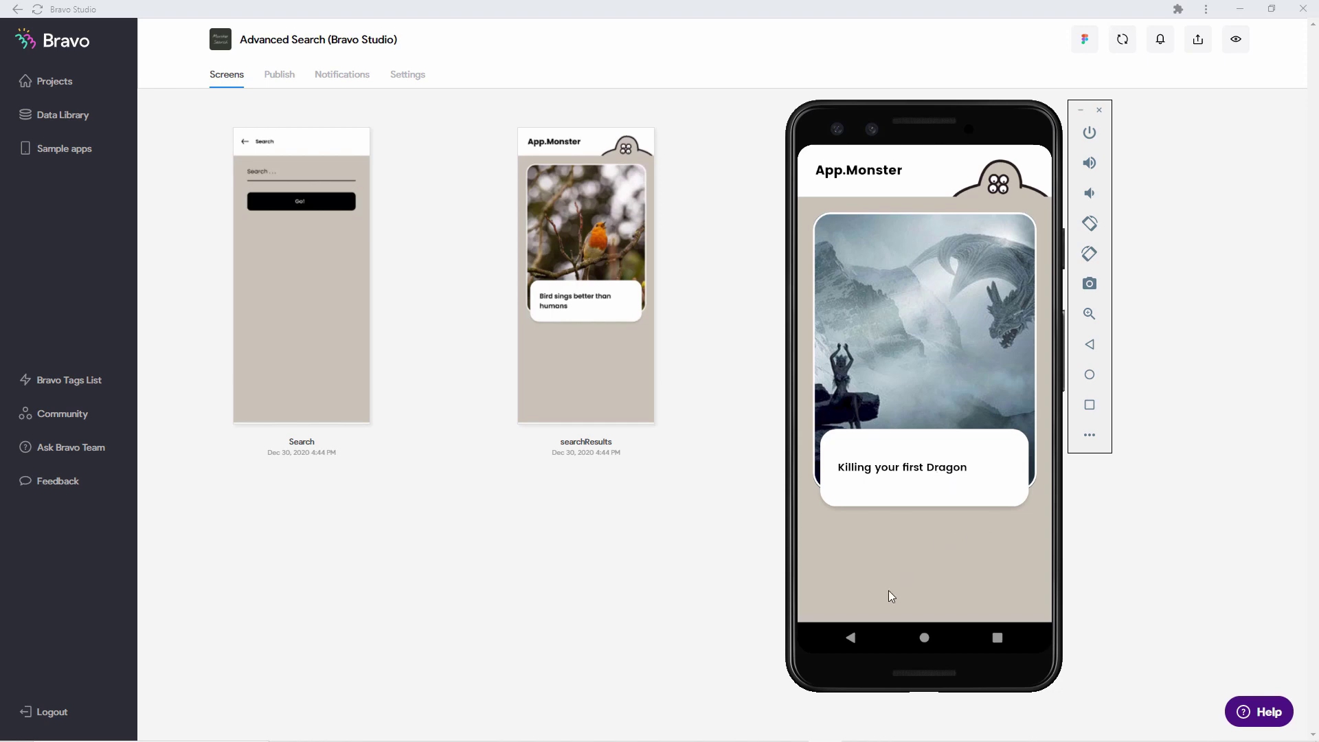
# - Return to the Search screen, search for 'Defence', and scroll through the results
pyautogui.click(853, 639)
pyautogui.click(871, 230)
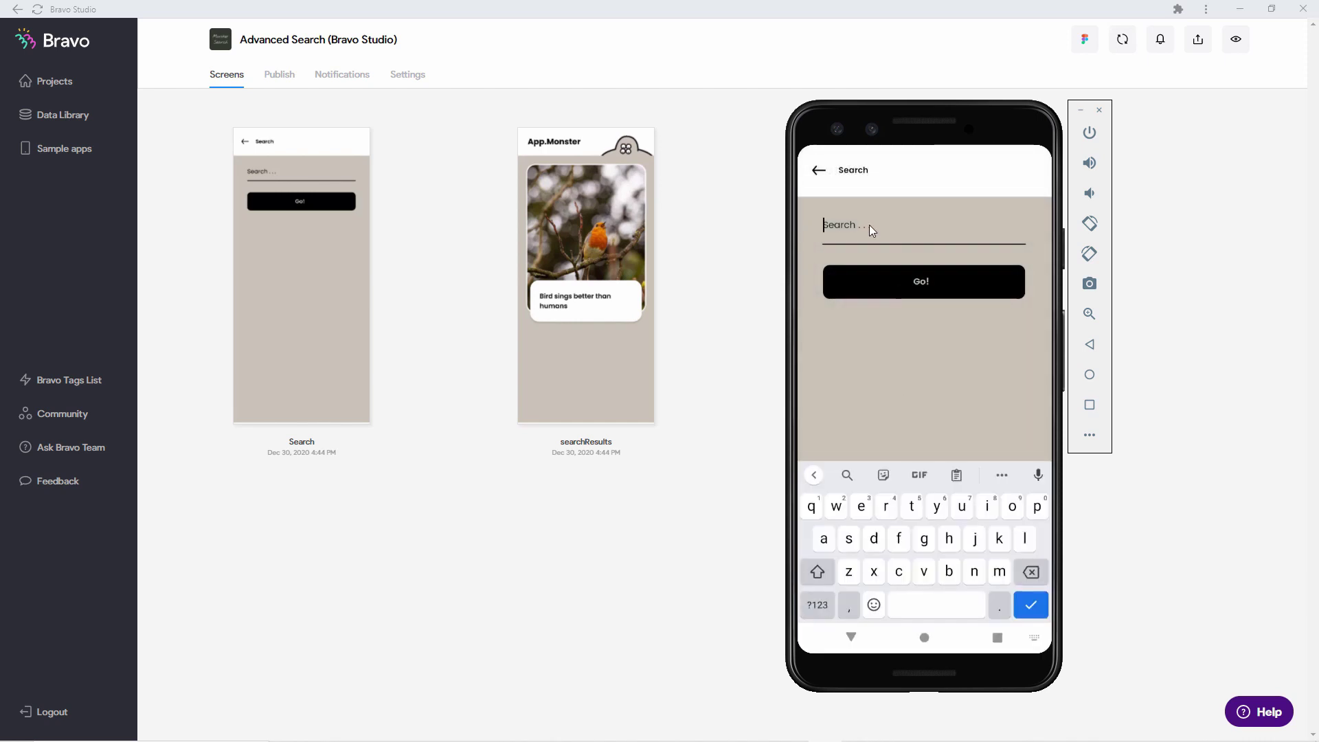
pyautogui.write('Defenc')
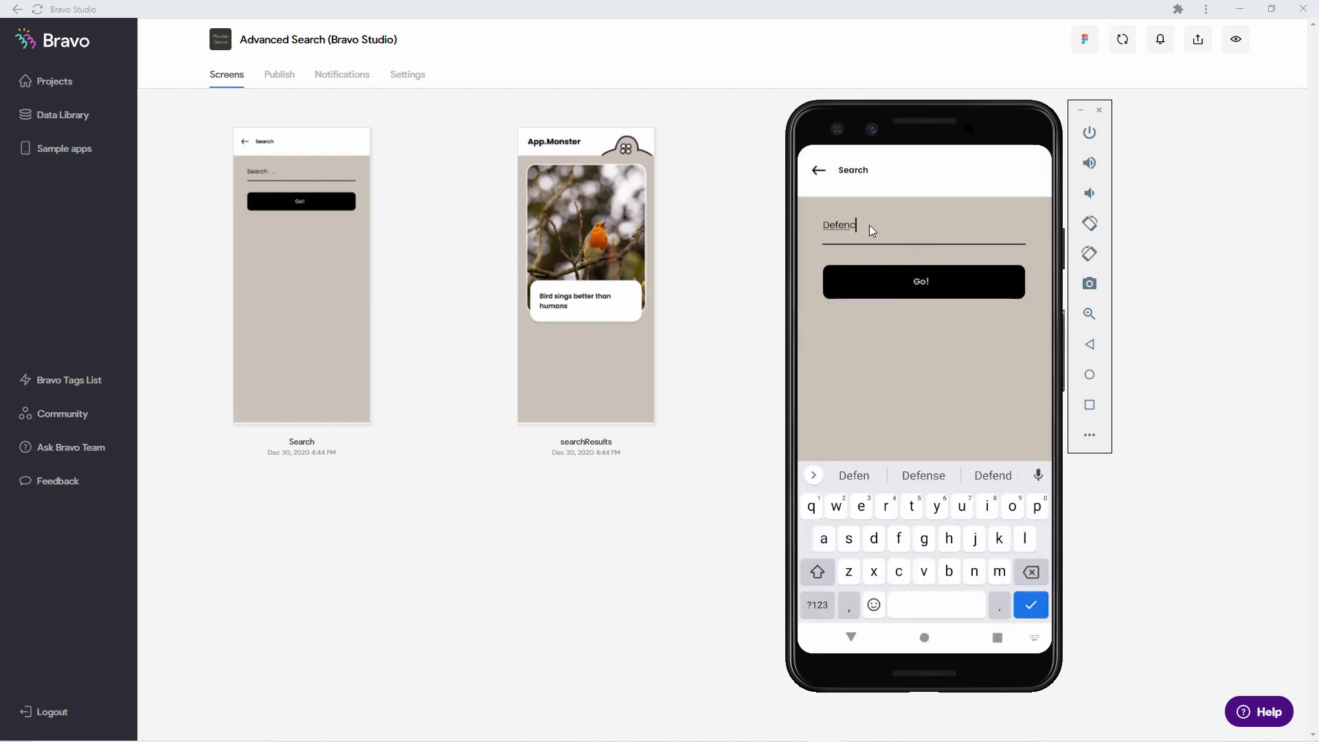
pyautogui.write('e')
pyautogui.click(920, 293)
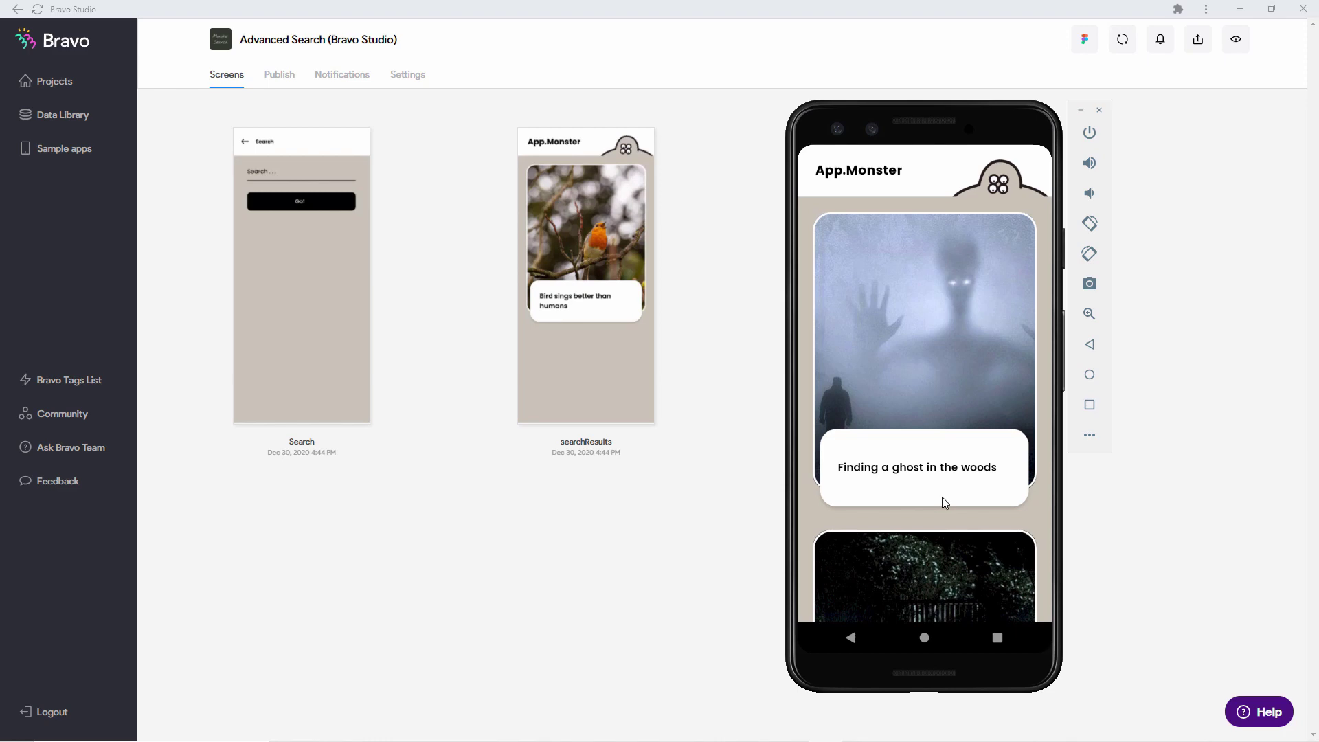
pyautogui.moveTo(963, 496); pyautogui.dragTo(947, 248)
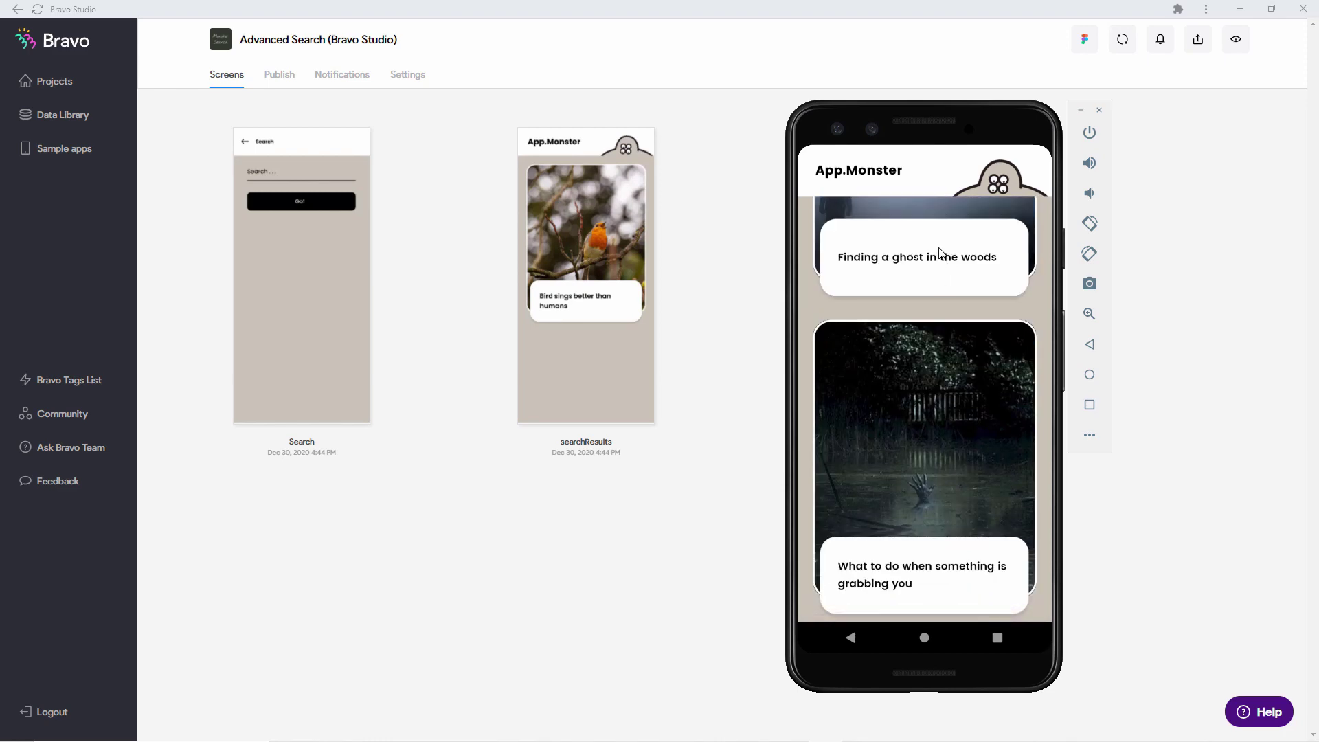
pyautogui.moveTo(940, 253)
pyautogui.mouseDown()
pyautogui.moveTo(946, 457)
pyautogui.moveTo(934, 273)
pyautogui.mouseUp()
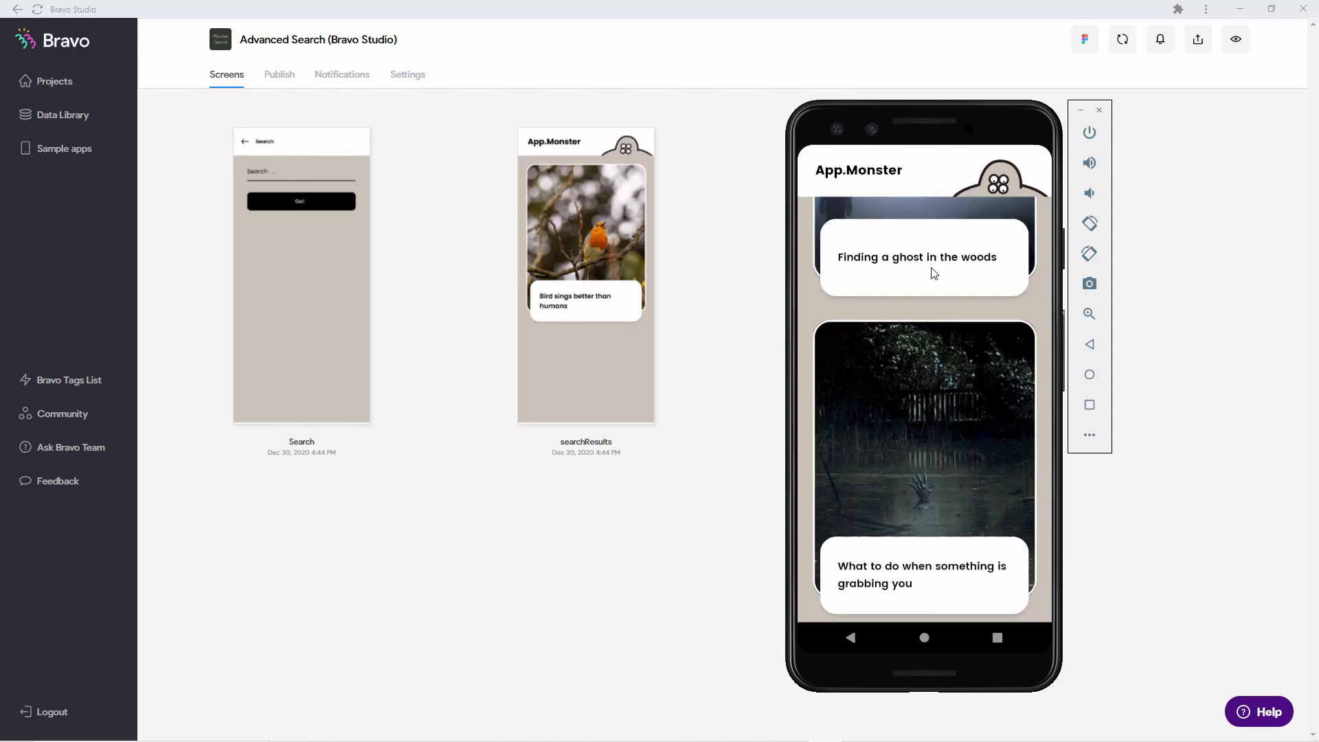